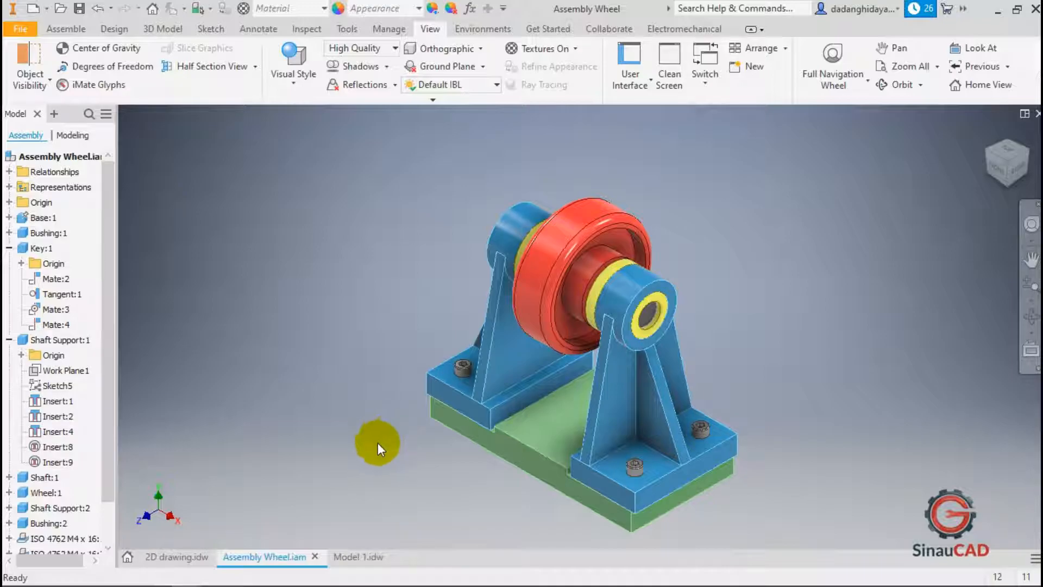
In 2D drawing.idw, place a shaded front base view of Assembly Wheel.iam at 1:1 scale on the blank sheet.
{"action": "left_click", "coordinate": [175, 556]}
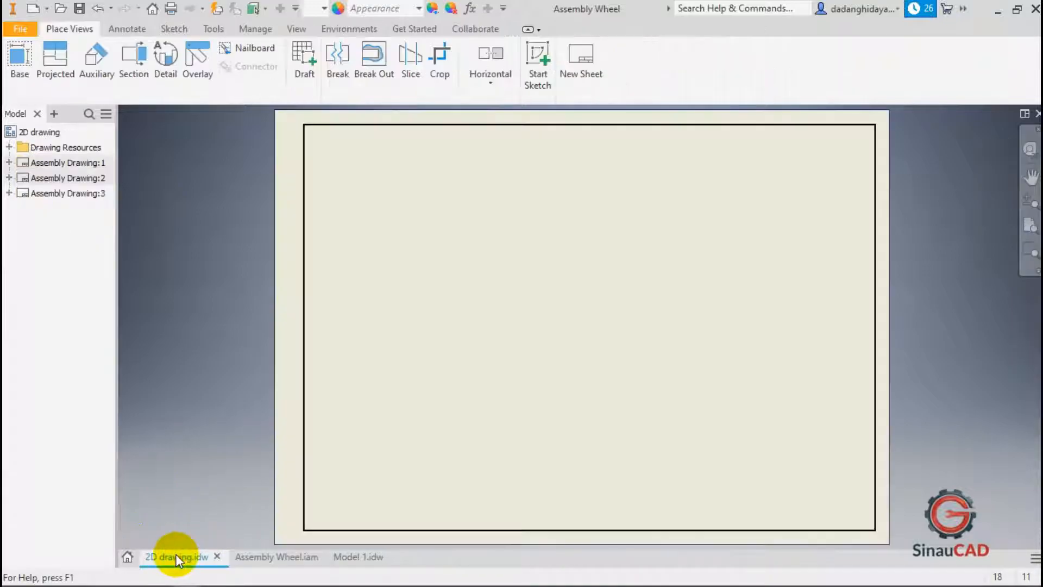
{"action": "left_click", "coordinate": [15, 82]}
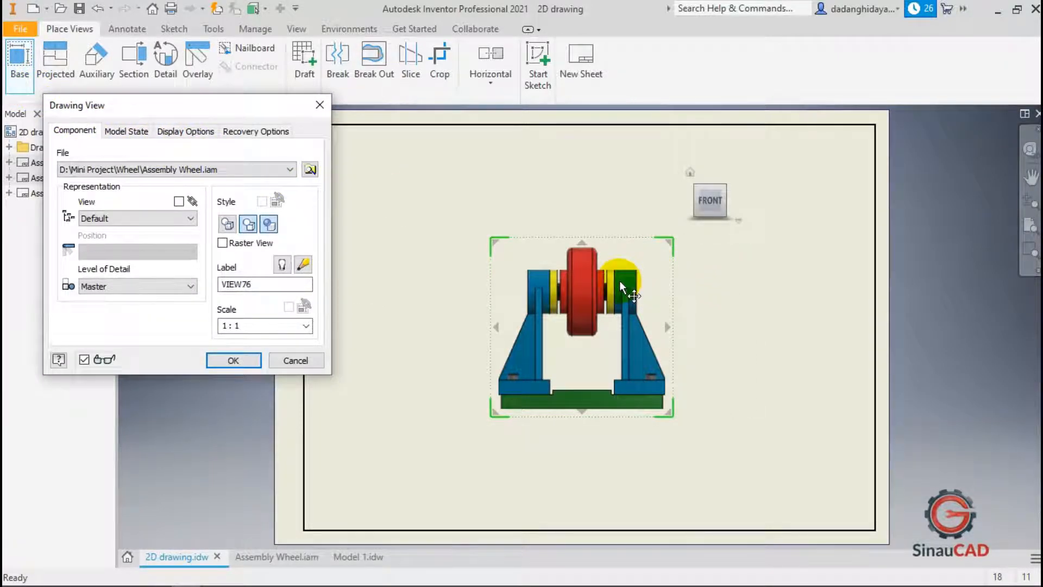
{"action": "left_click", "coordinate": [249, 360]}
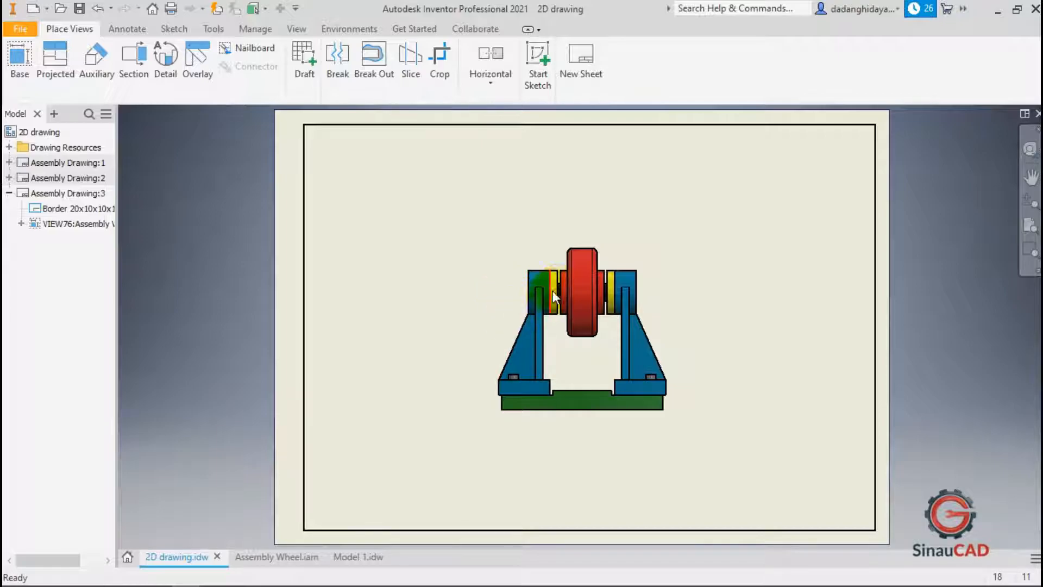
Examine the components in the assembly's front view, including the shaft supports, bushings, wheel and base.
{"action": "scroll", "coordinate": [604, 279], "scroll_direction": "up", "scroll_amount": 3}
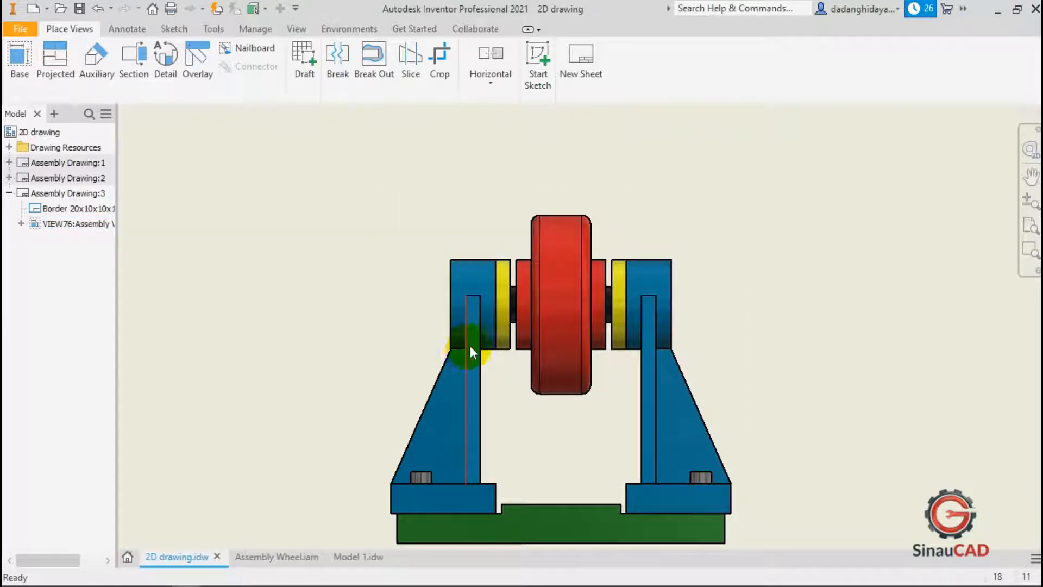
{"action": "left_click", "coordinate": [129, 29]}
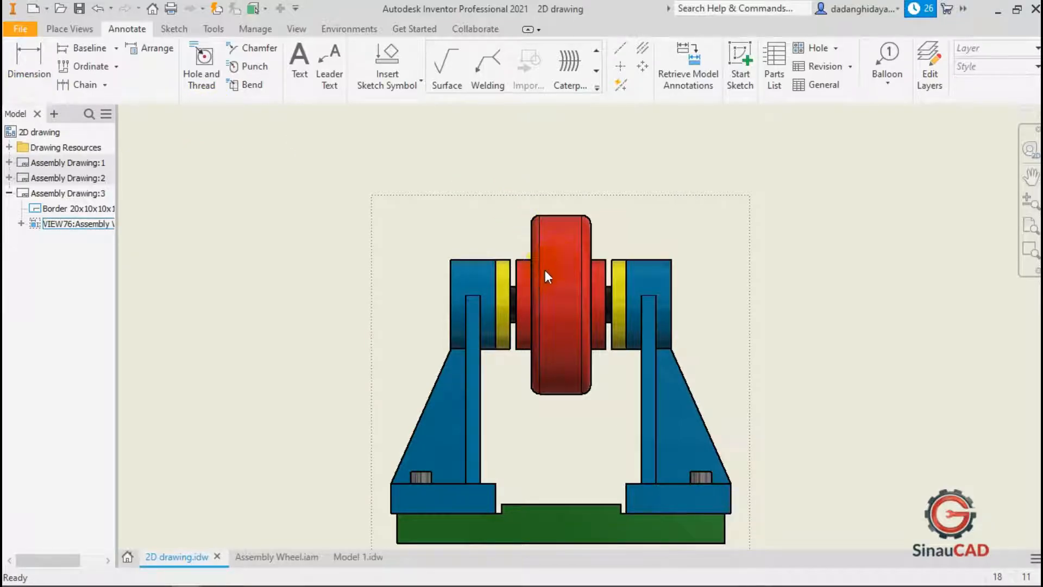
{"action": "scroll", "coordinate": [478, 250], "scroll_direction": "down", "scroll_amount": 3}
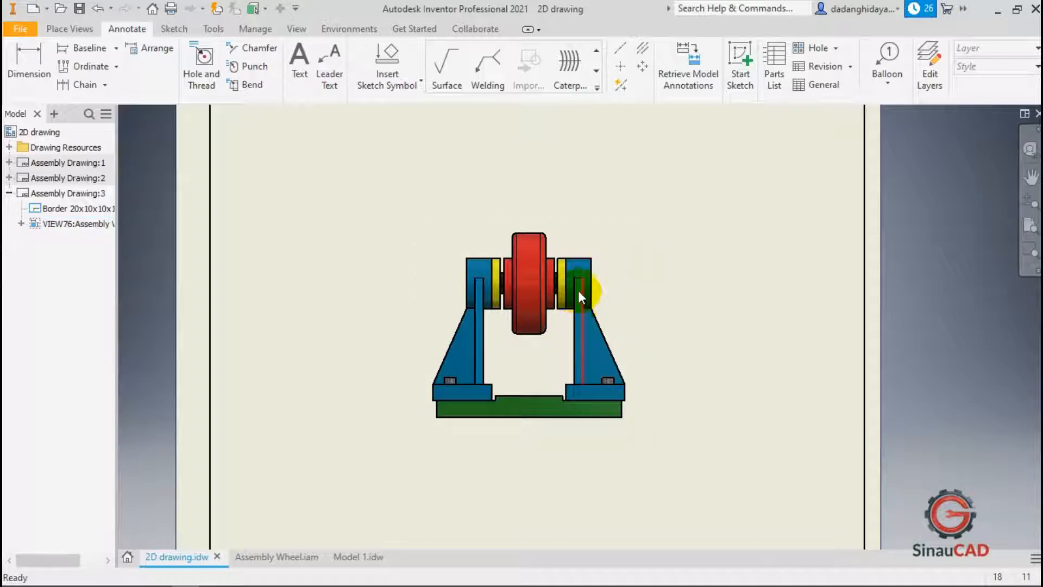
{"action": "left_click", "coordinate": [553, 226]}
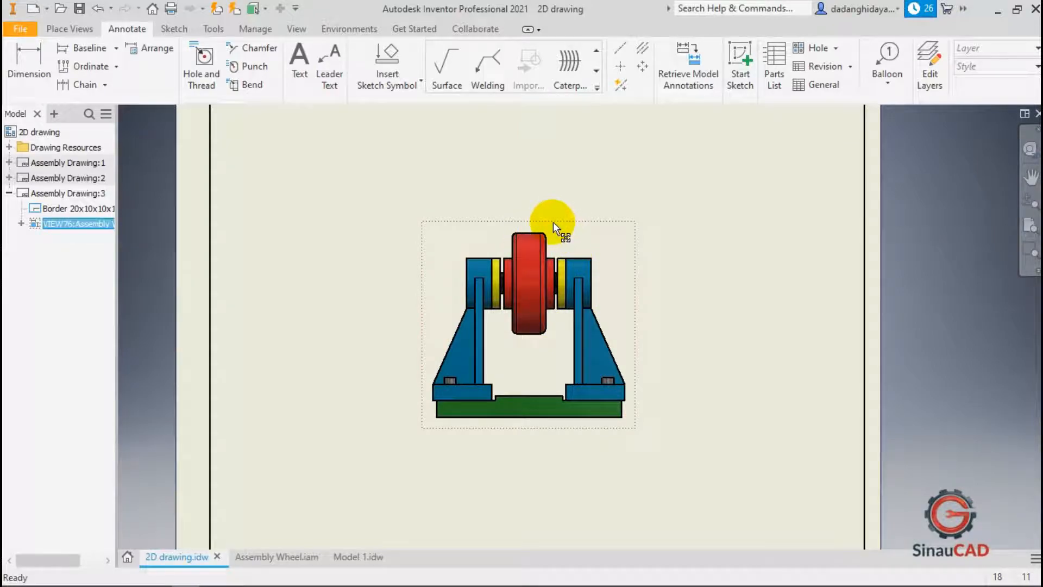
{"action": "left_click", "coordinate": [482, 181]}
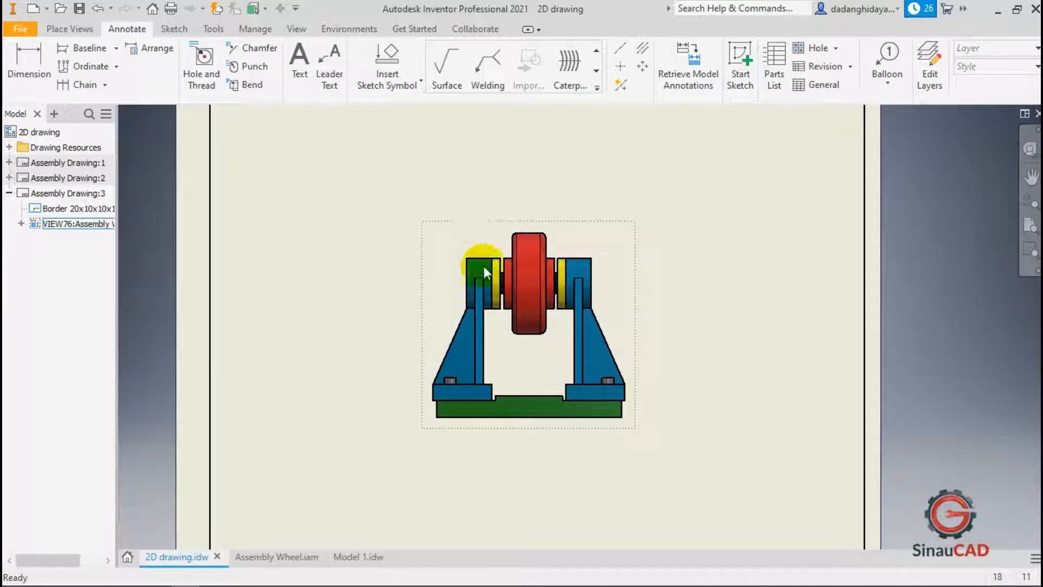
{"action": "scroll", "coordinate": [540, 263], "scroll_direction": "up", "scroll_amount": 3}
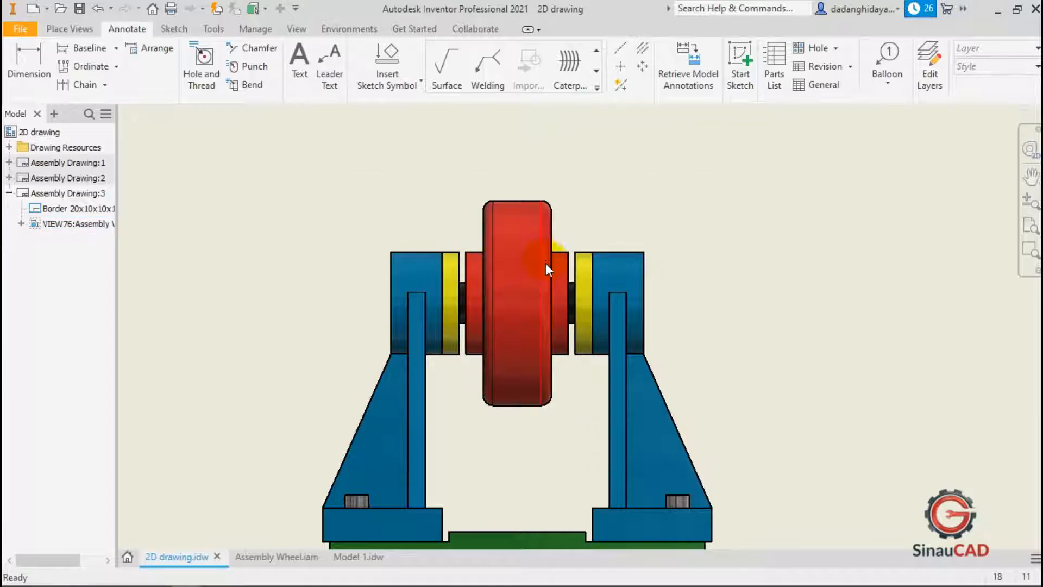
{"action": "left_click", "coordinate": [453, 253]}
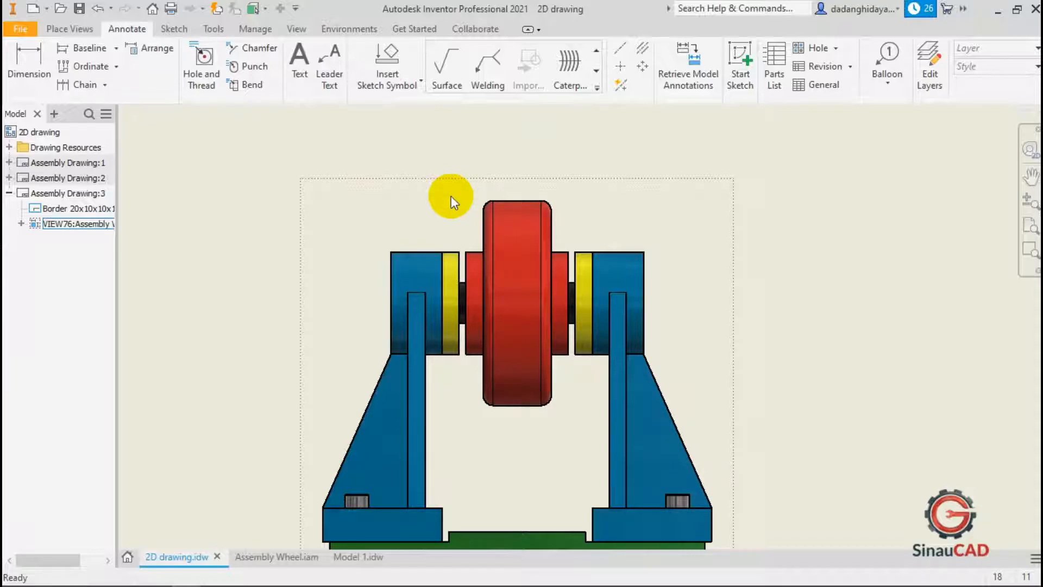
{"action": "scroll", "coordinate": [451, 196], "scroll_direction": "down", "scroll_amount": 3}
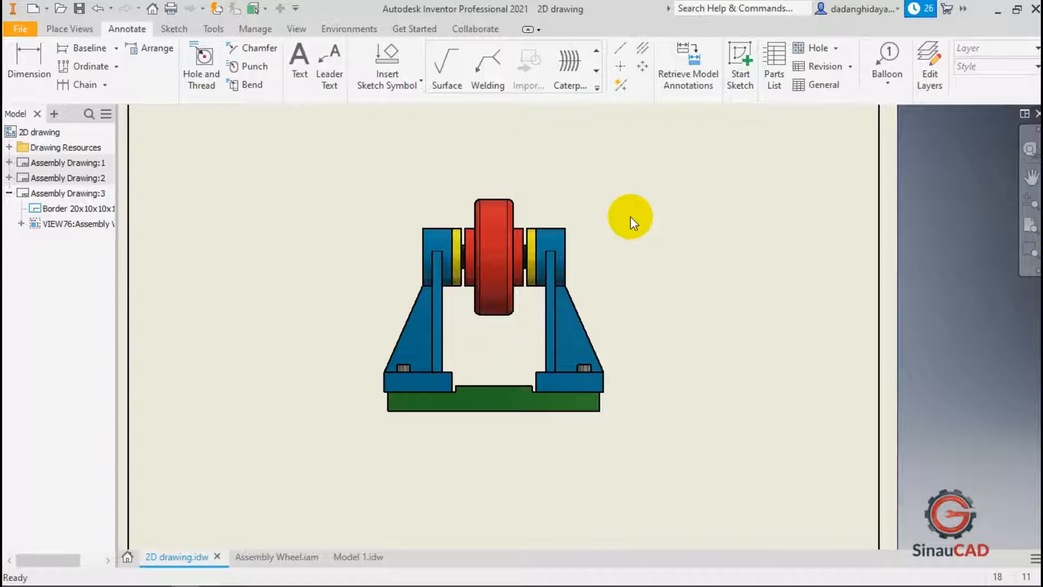
{"action": "left_click", "coordinate": [552, 237]}
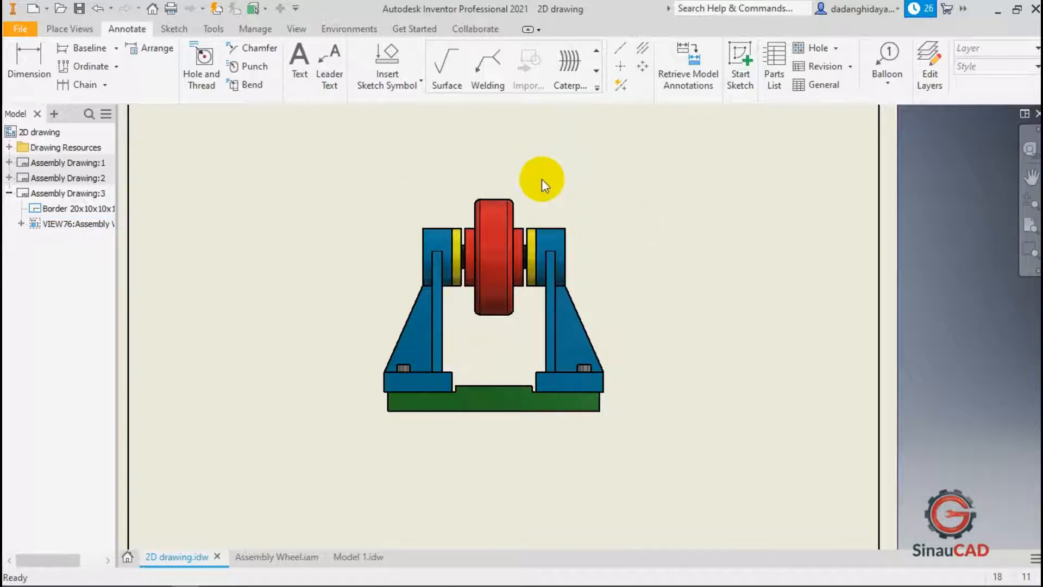
{"action": "left_click", "coordinate": [380, 175]}
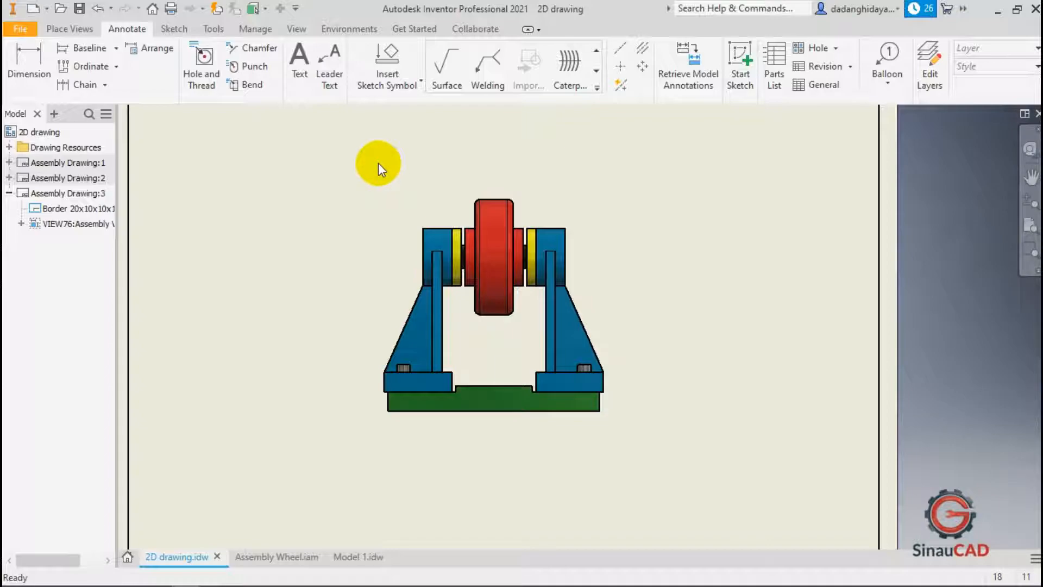
Attach a leader note reading "shaft support, jumlah : 2" to the upper edge of the right shaft support.
{"action": "left_click", "coordinate": [324, 72]}
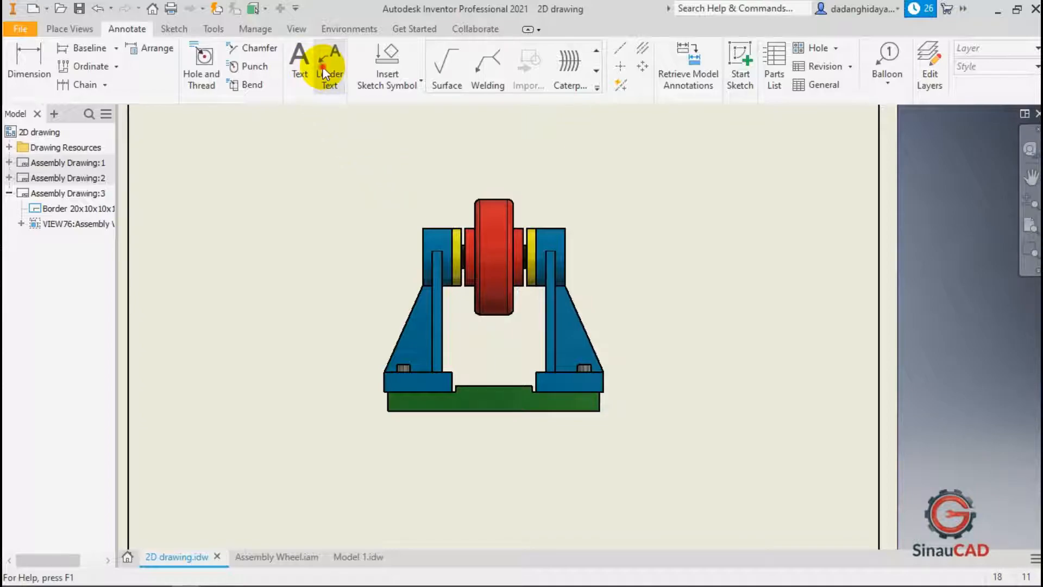
{"action": "left_click", "coordinate": [554, 228]}
{"action": "left_click", "coordinate": [578, 185]}
{"action": "right_click", "coordinate": [578, 185]}
{"action": "left_click", "coordinate": [650, 191]}
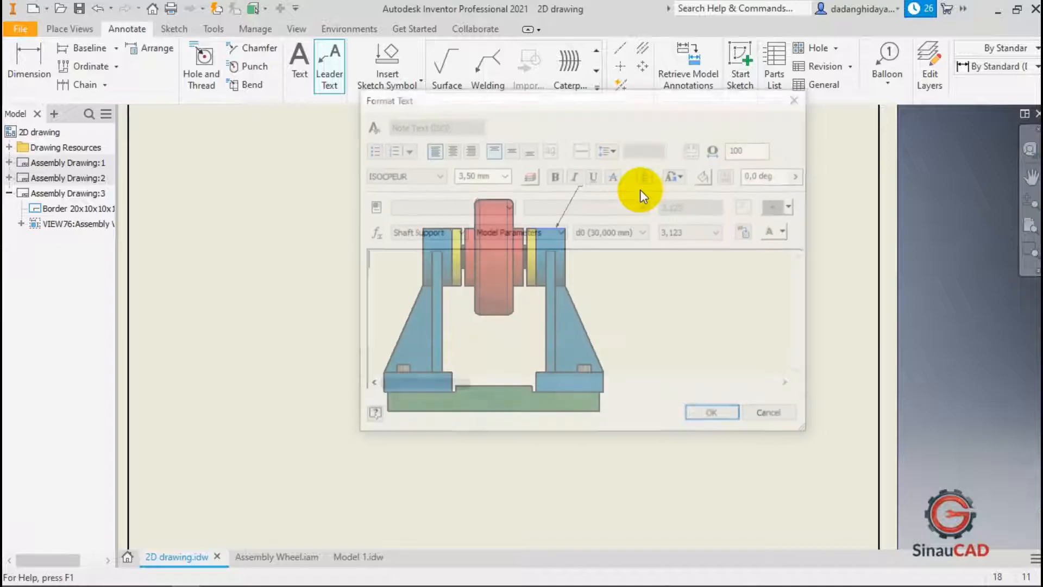
{"action": "type", "text": "shaft su"}
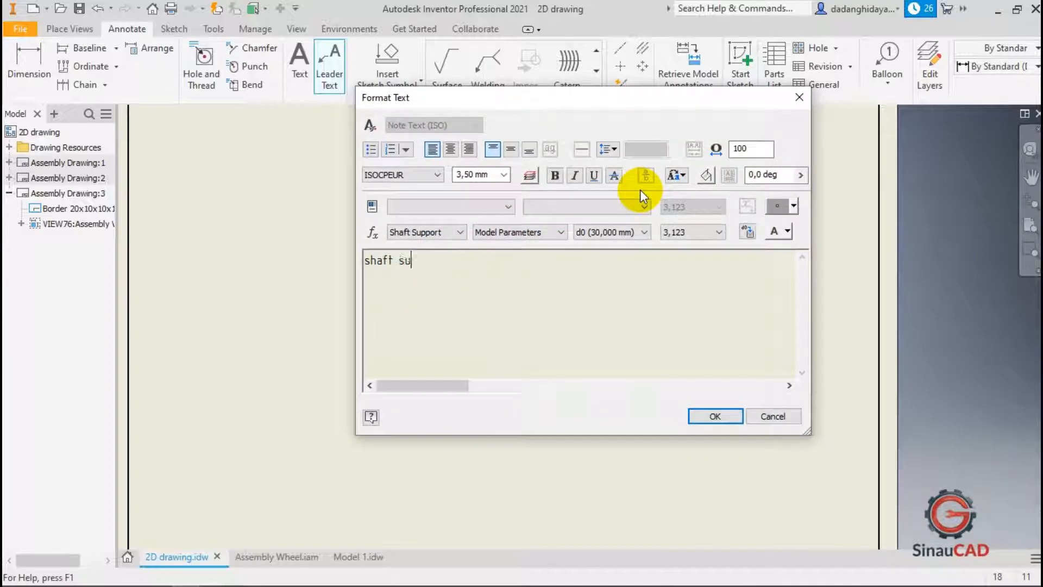
{"action": "type", "text": "pport, jumlah : 2"}
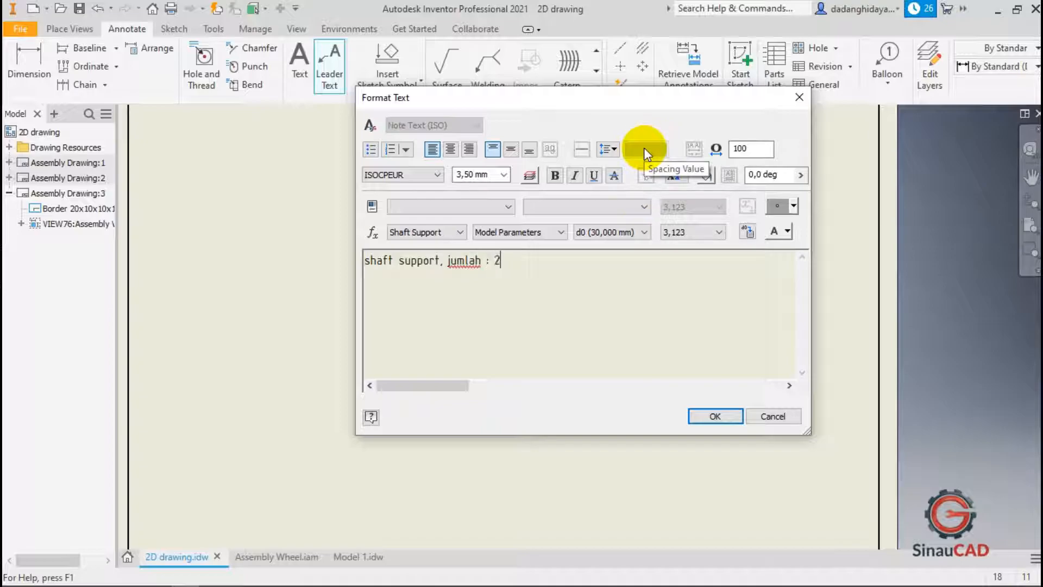
{"action": "left_click", "coordinate": [702, 423]}
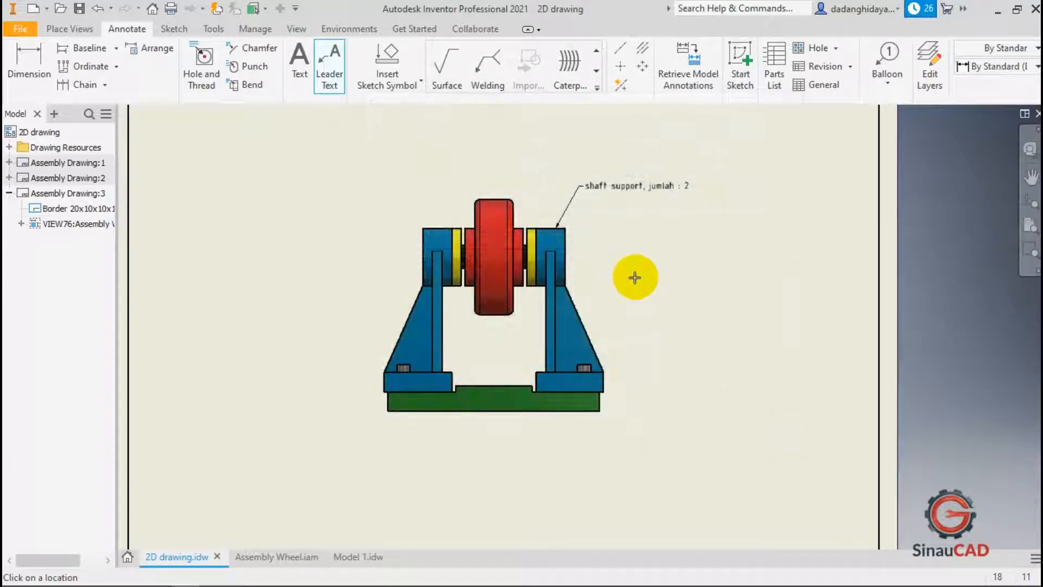
{"action": "key", "text": "Escape"}
Delete the leader note on the shaft support.
{"action": "key", "text": "Delete"}
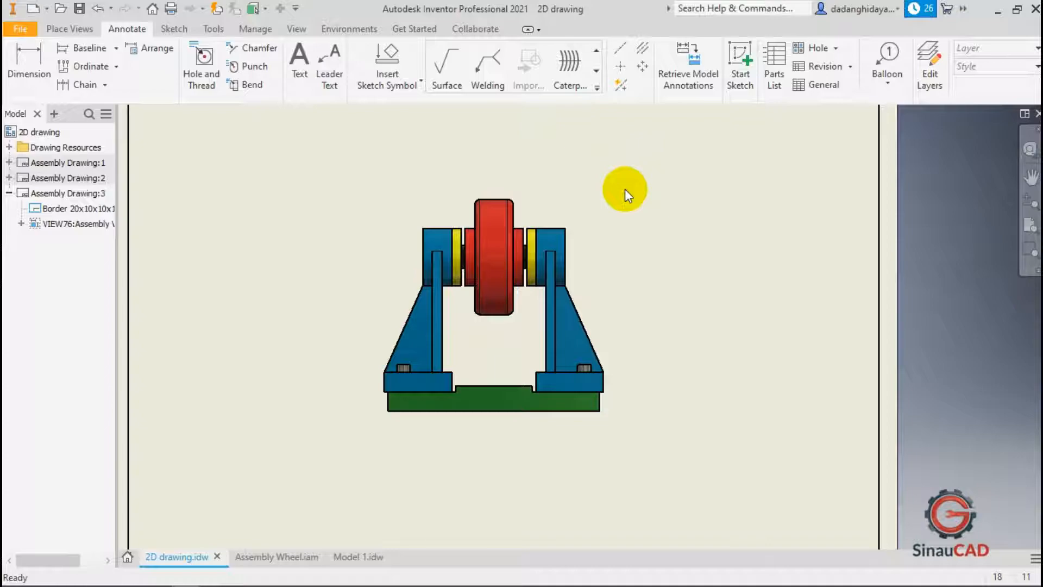
{"action": "left_click", "coordinate": [652, 213]}
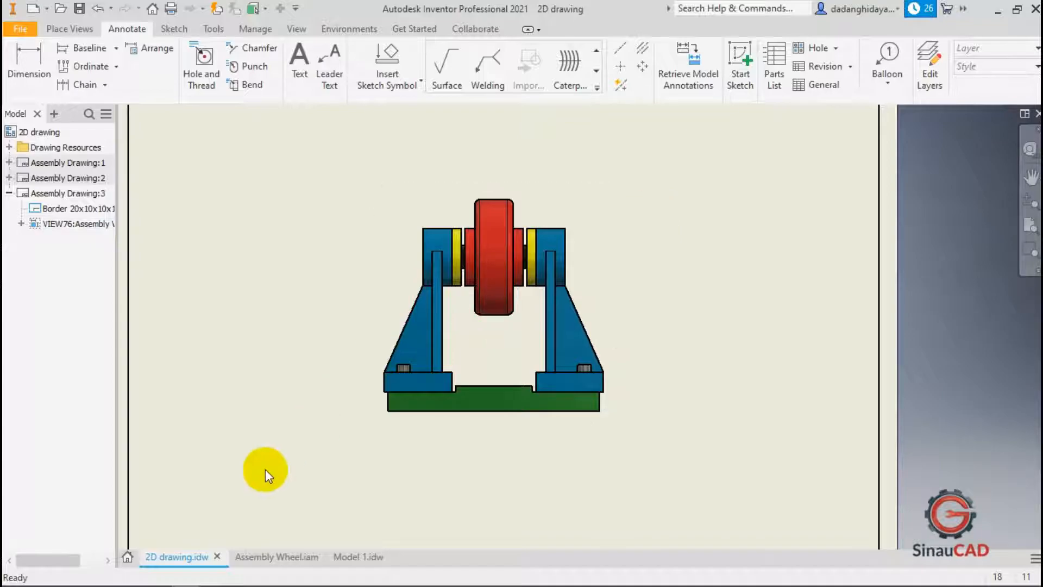
View the part drawing in Model 1.idw for comparison and return to 2D drawing.idw.
{"action": "left_click", "coordinate": [351, 557]}
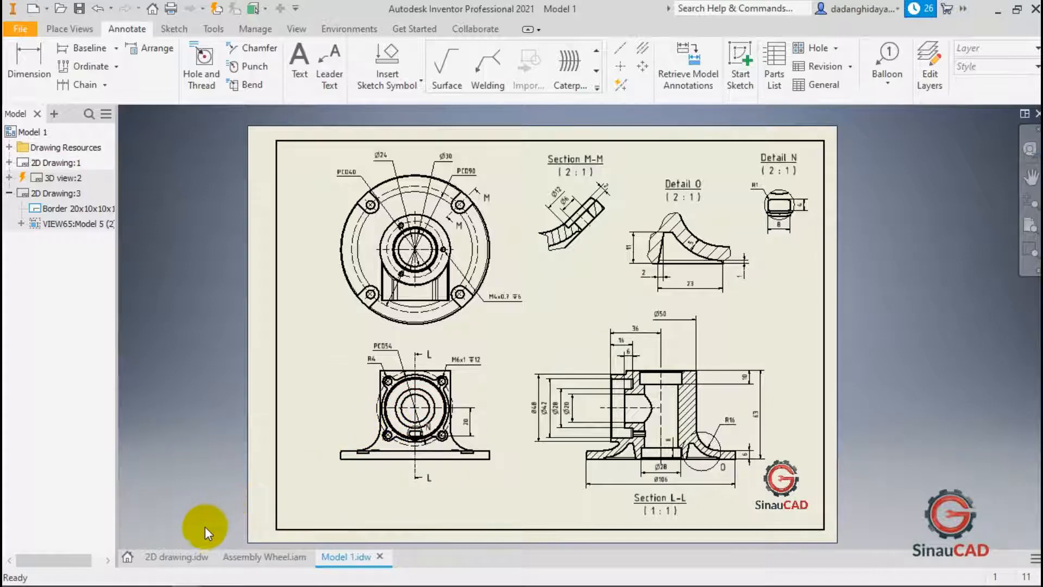
{"action": "left_click", "coordinate": [178, 558]}
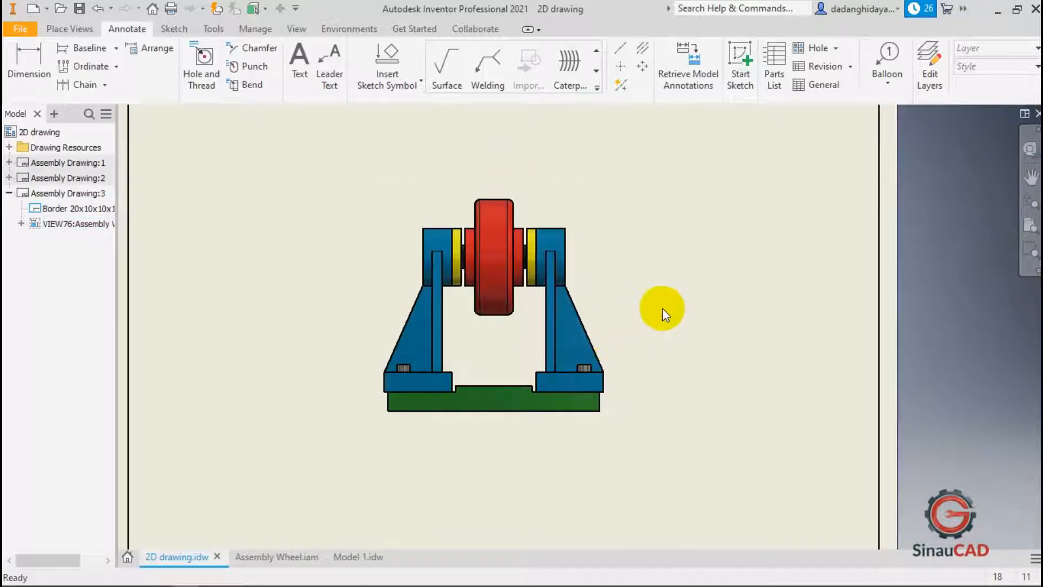
Delete the front view of the wheel assembly from the sheet.
{"action": "scroll", "coordinate": [662, 308], "scroll_direction": "down", "scroll_amount": 3}
{"action": "left_click", "coordinate": [641, 294]}
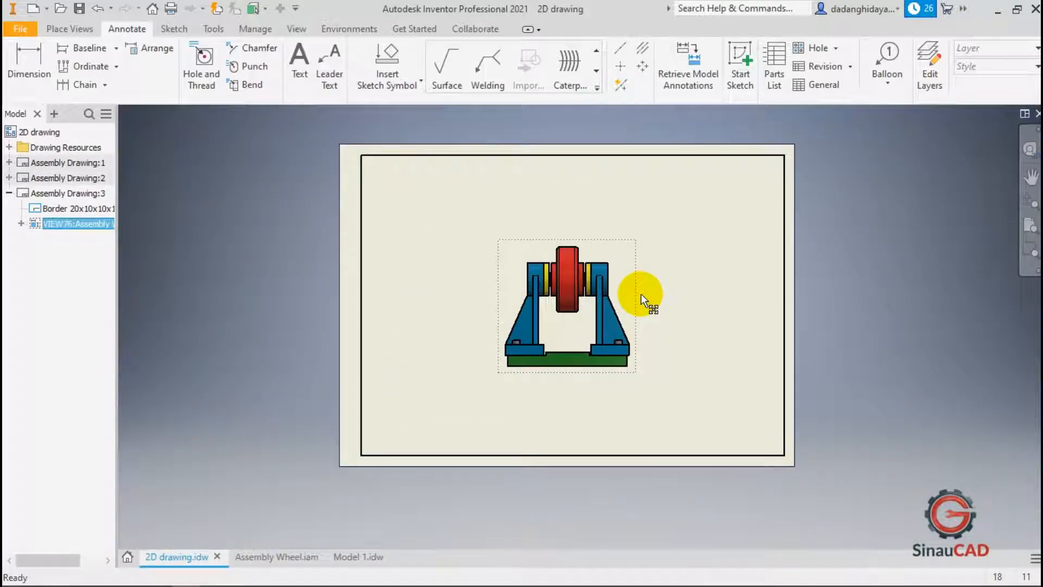
{"action": "key", "text": "Delete"}
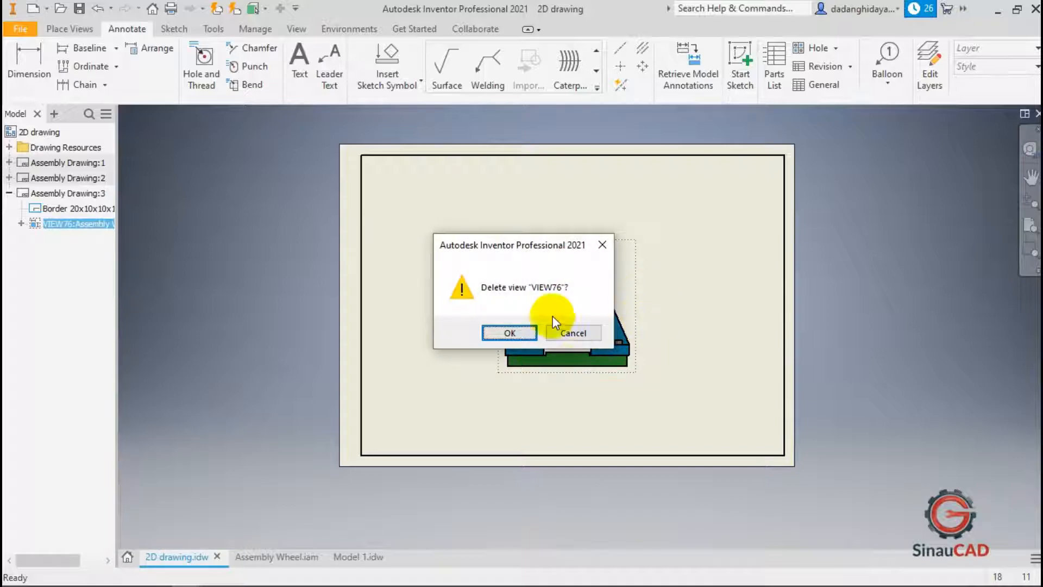
{"action": "left_click", "coordinate": [525, 328]}
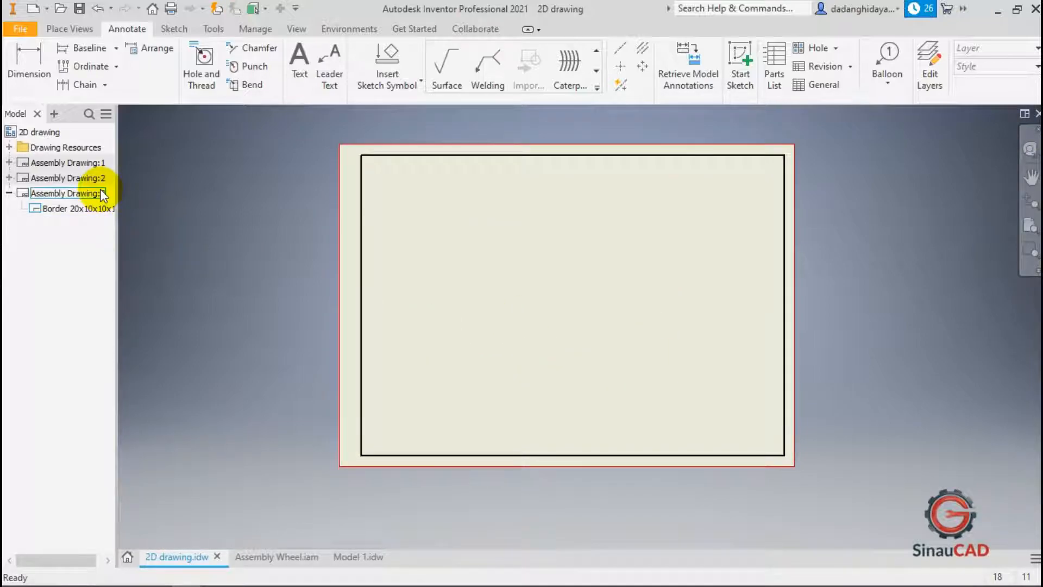
Open the Assembly Drawing:1 sheet and compare its parts list, ballooned section and dimensions with the Assembly Wheel.iam model.
{"action": "double_click", "coordinate": [92, 168]}
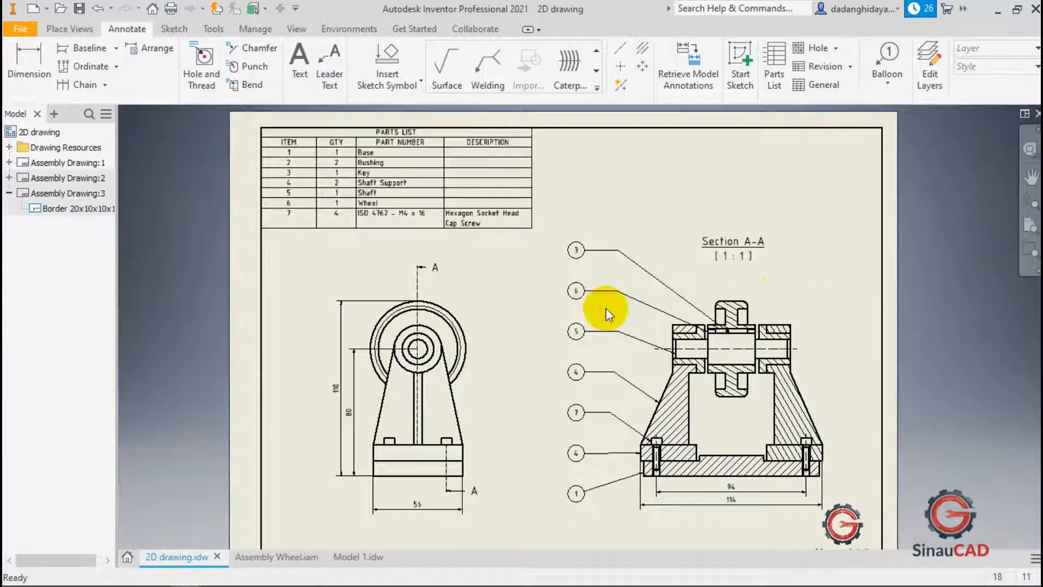
{"action": "left_click", "coordinate": [268, 552]}
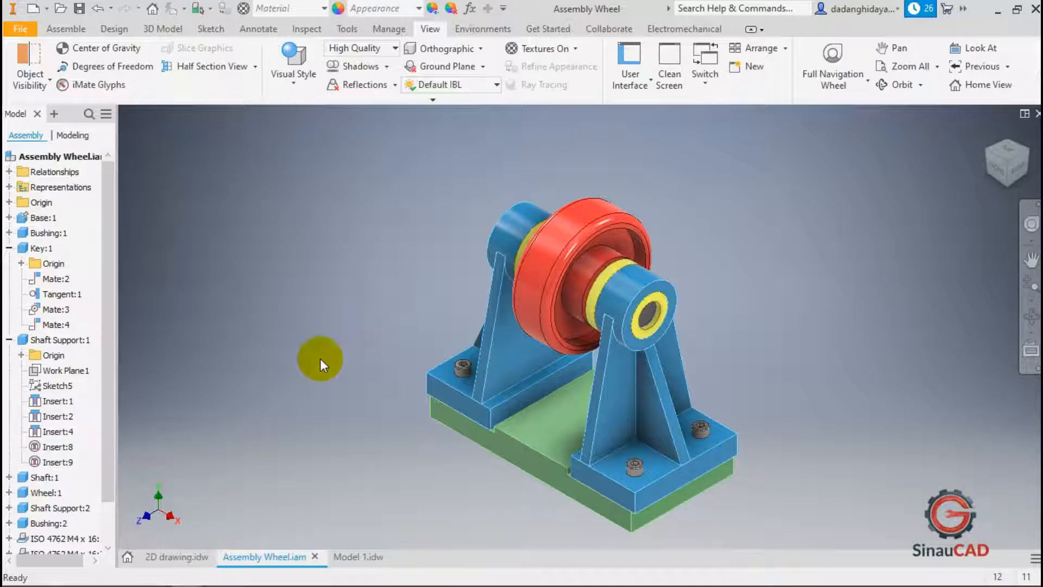
{"action": "left_click", "coordinate": [179, 556]}
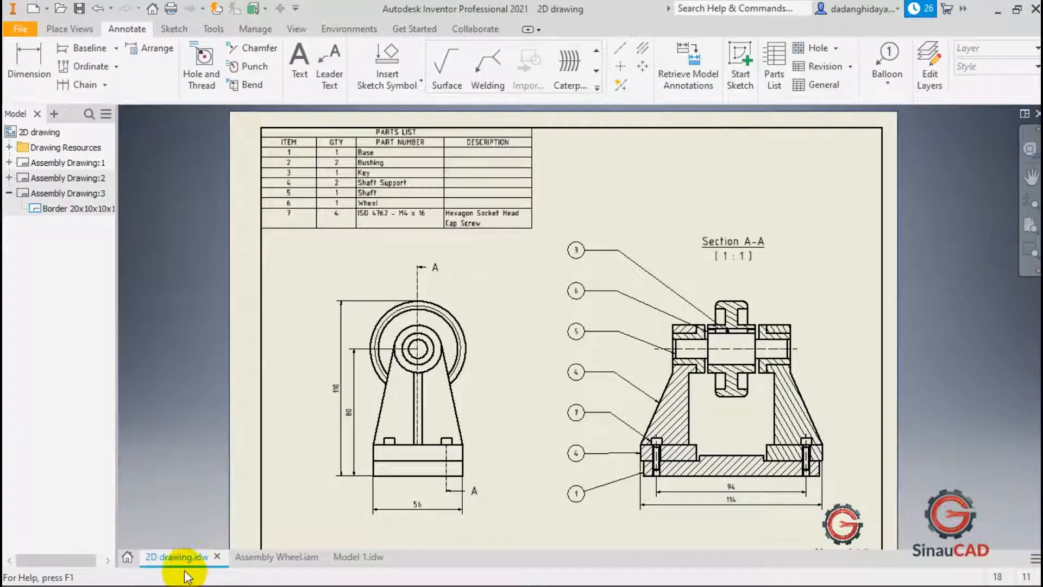
{"action": "left_click", "coordinate": [192, 263]}
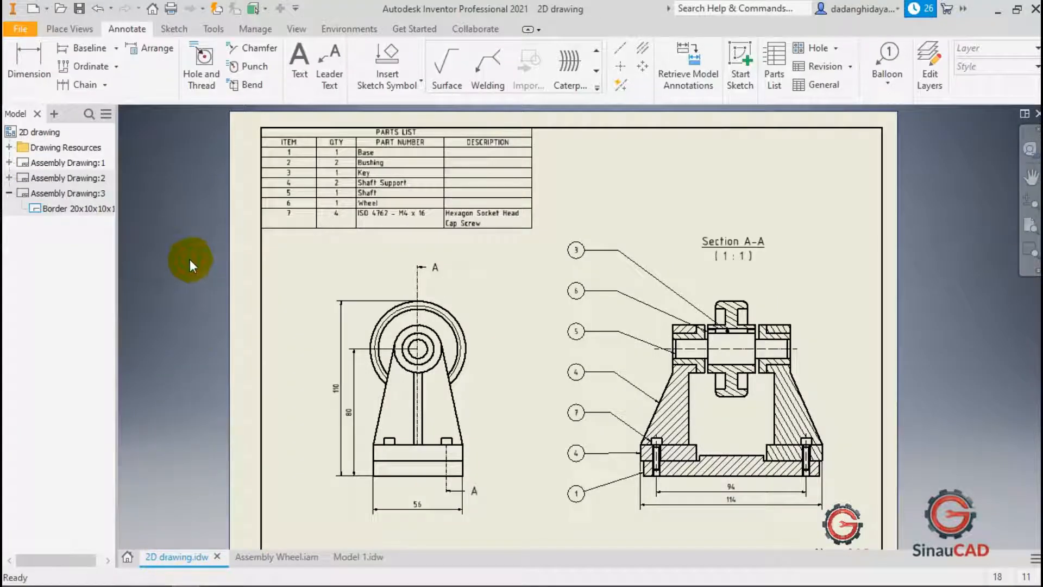
{"action": "left_click", "coordinate": [34, 8]}
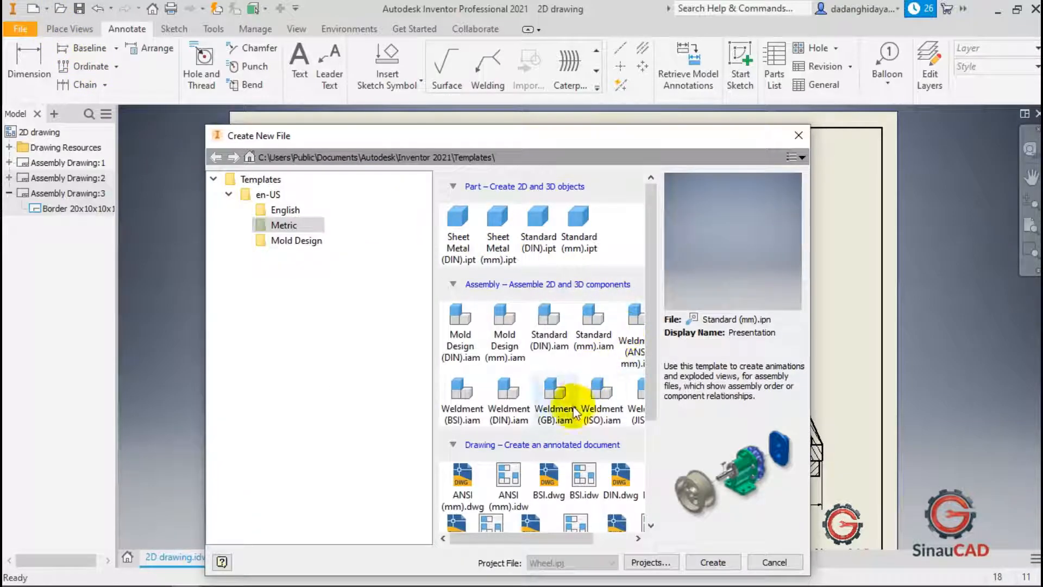
{"action": "scroll", "coordinate": [562, 412], "scroll_direction": "down", "scroll_amount": 3}
{"action": "left_click_drag", "start_coordinate": [576, 540], "coordinate": [605, 537]}
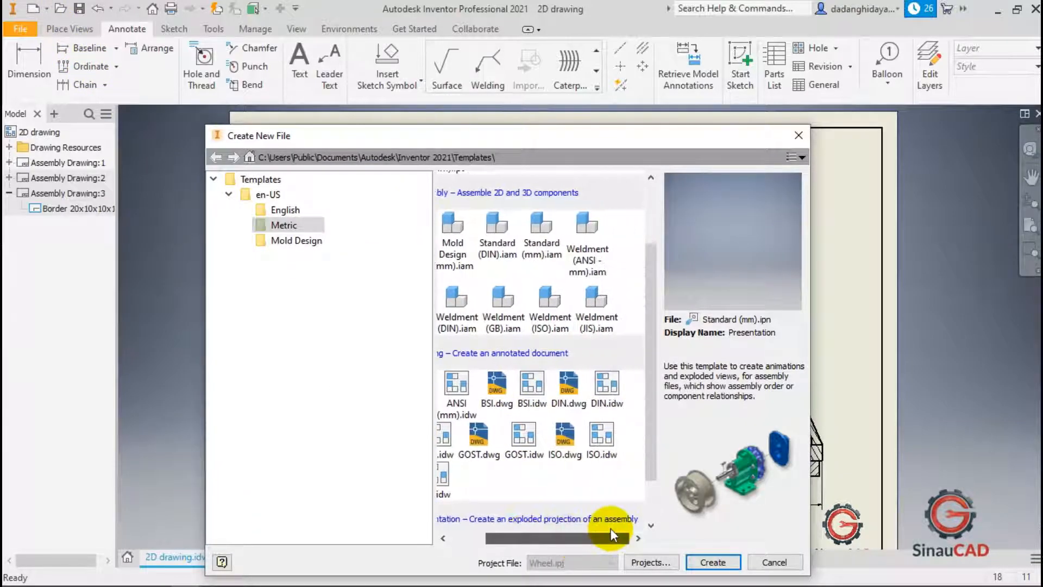
{"action": "left_click", "coordinate": [601, 437]}
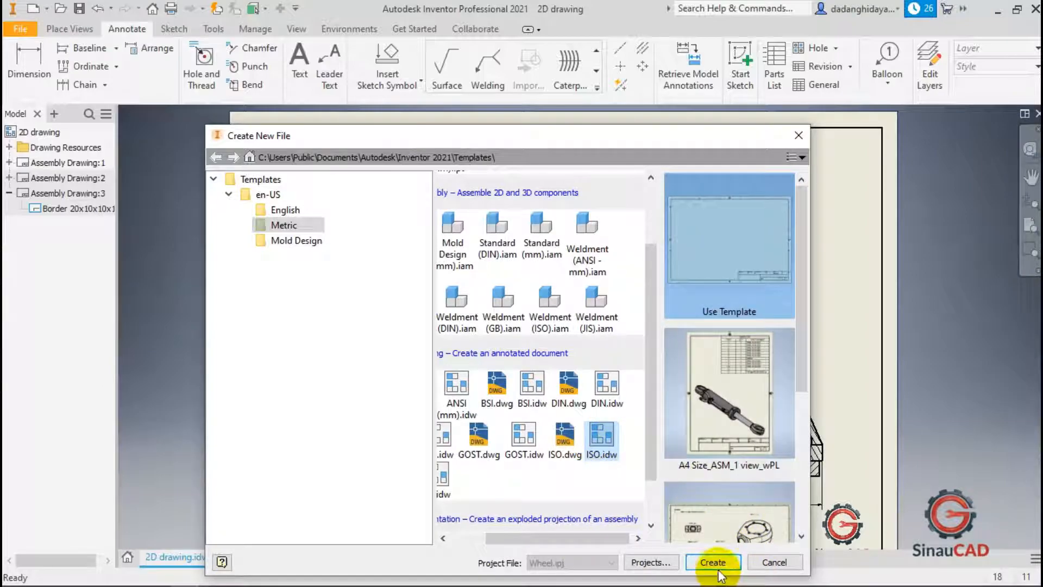
{"action": "left_click", "coordinate": [772, 561]}
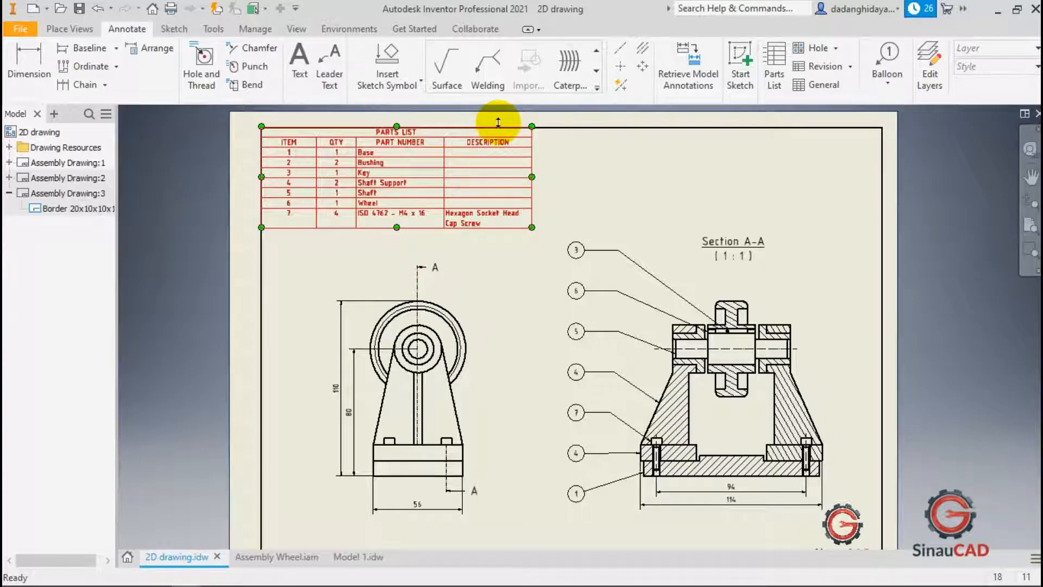
Activate the blank Assembly Drawing:3 sheet.
{"action": "left_click", "coordinate": [250, 29]}
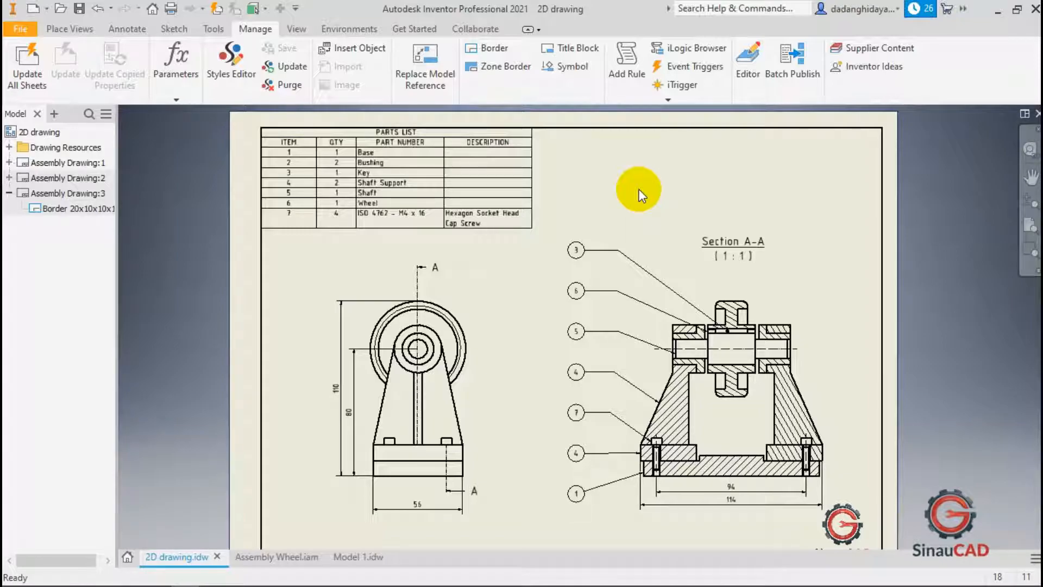
{"action": "double_click", "coordinate": [101, 195]}
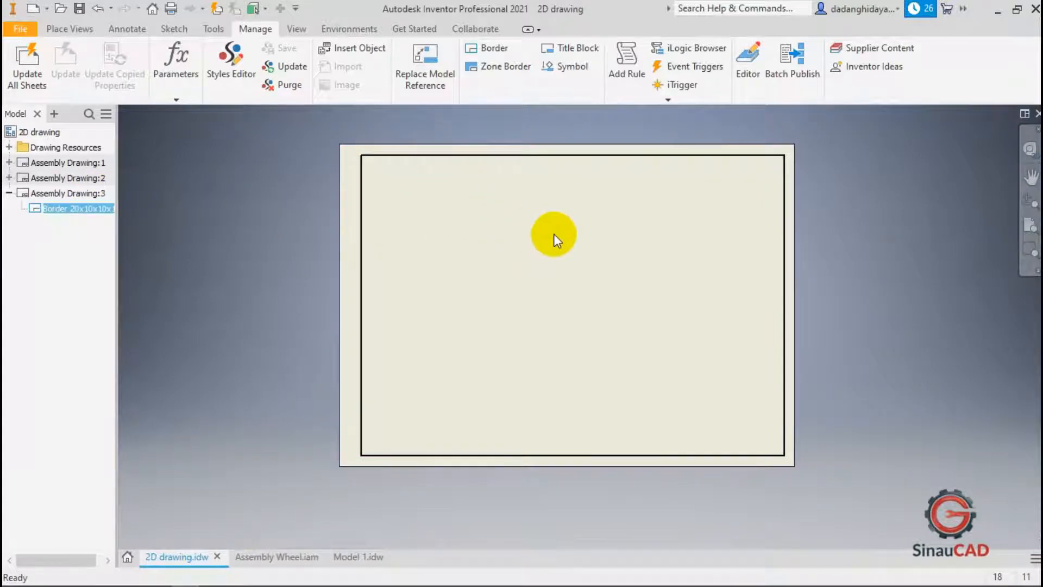
Start a base view of Assembly Wheel.iam in the Right orientation and position it in the left half of the sheet.
{"action": "left_click", "coordinate": [811, 217]}
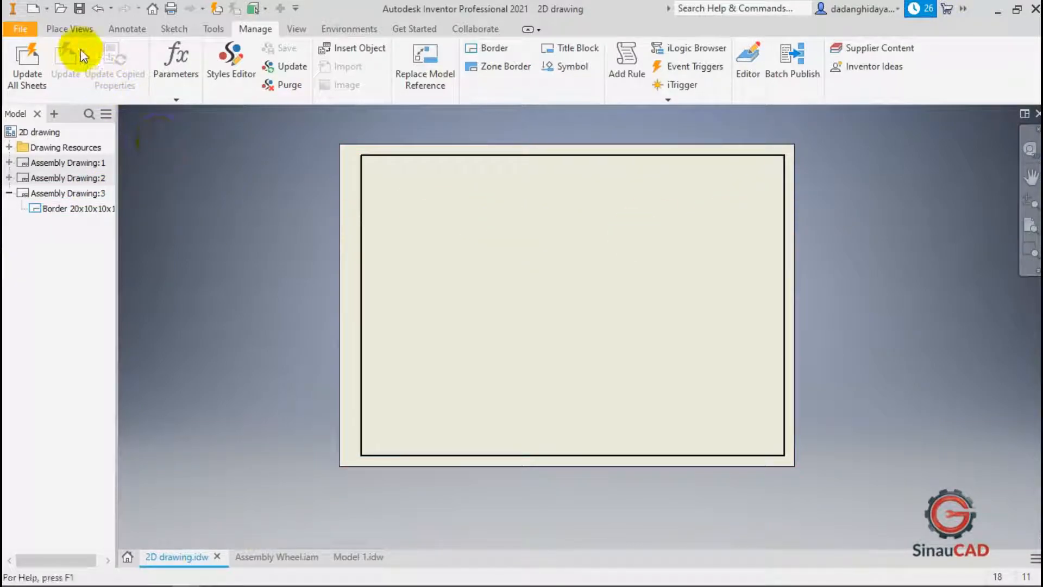
{"action": "left_click", "coordinate": [74, 30]}
{"action": "left_click", "coordinate": [5, 73]}
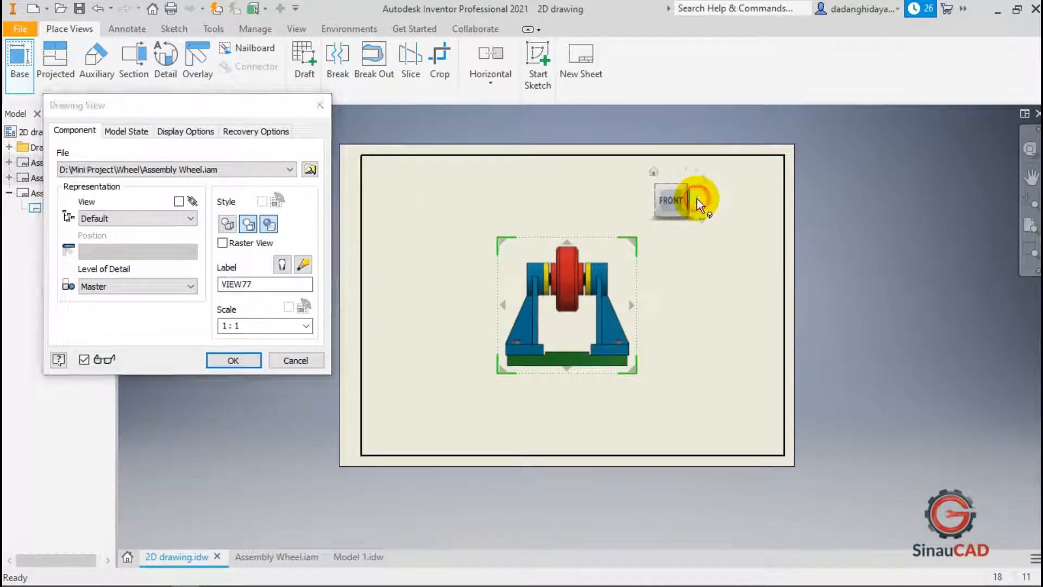
{"action": "left_click", "coordinate": [696, 199]}
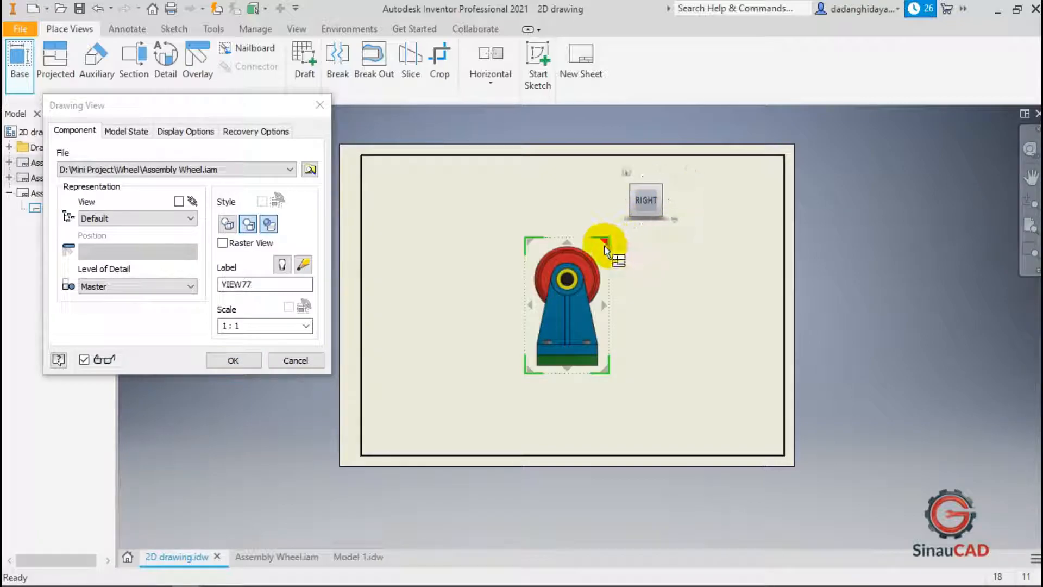
{"action": "left_click_drag", "start_coordinate": [583, 240], "coordinate": [504, 260]}
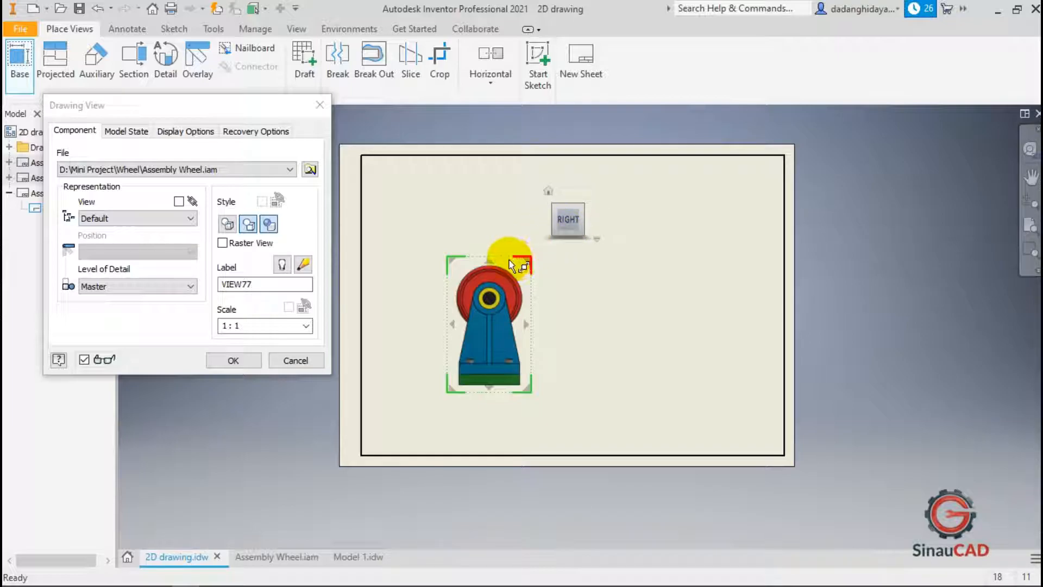
Set the base view's scale to 1:1 with unshaded Hidden Line Removed style, create it and adjust its position slightly on the sheet.
{"action": "left_click_drag", "start_coordinate": [511, 259], "coordinate": [509, 272]}
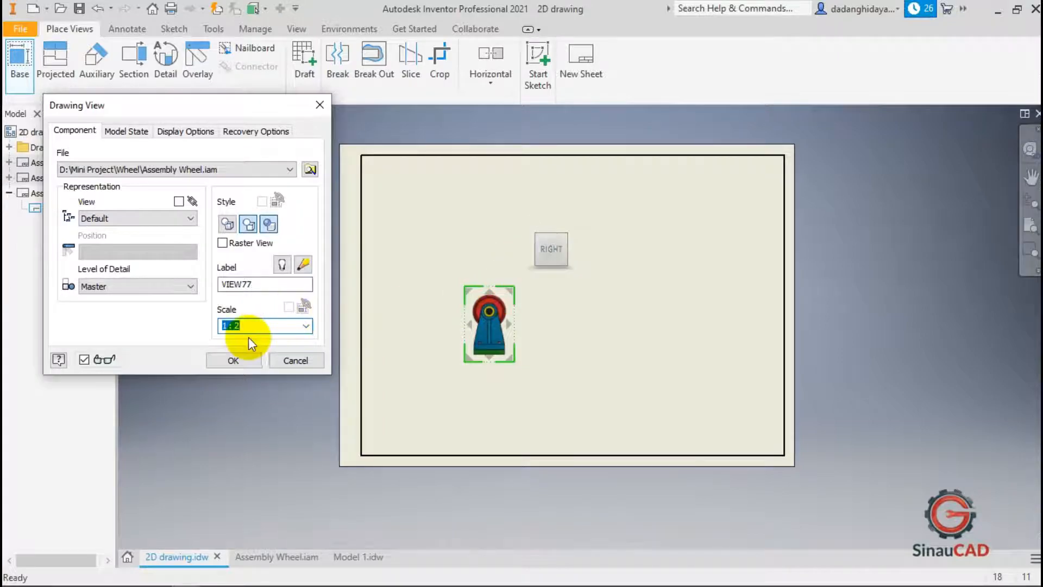
{"action": "left_click", "coordinate": [307, 326]}
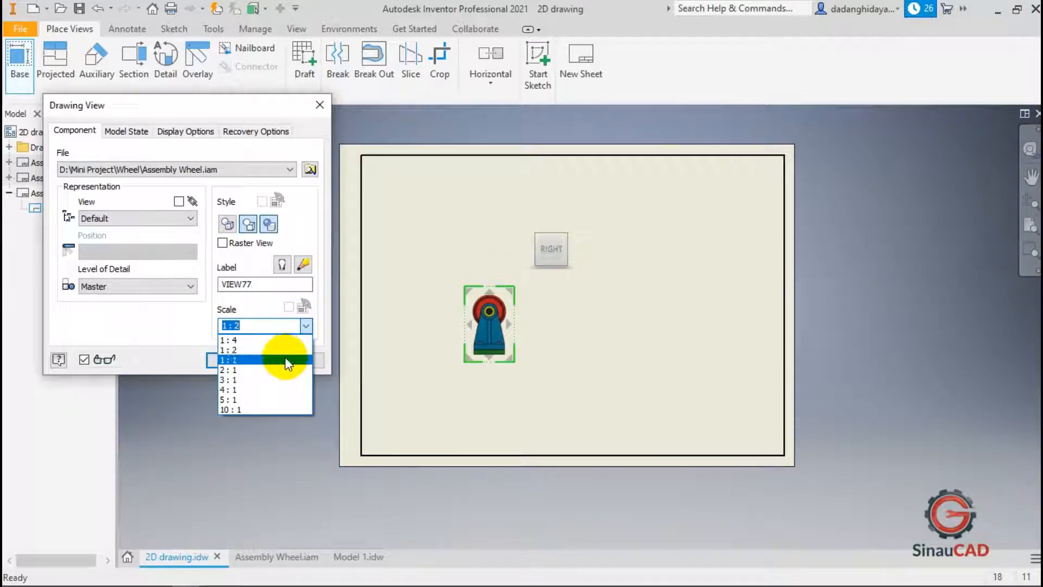
{"action": "left_click", "coordinate": [287, 359]}
{"action": "left_click", "coordinate": [268, 228]}
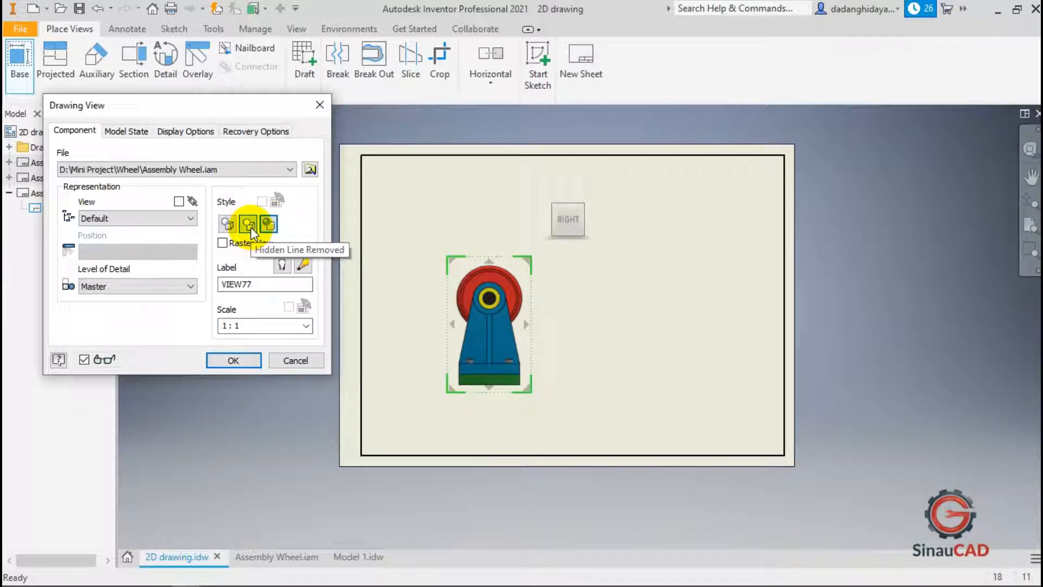
{"action": "left_click", "coordinate": [250, 227]}
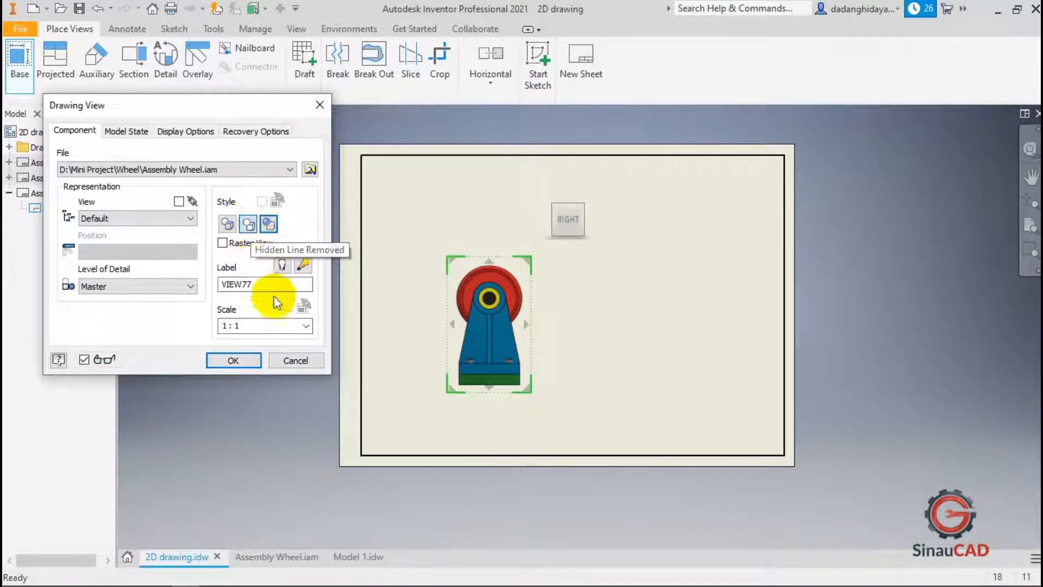
{"action": "left_click", "coordinate": [248, 355]}
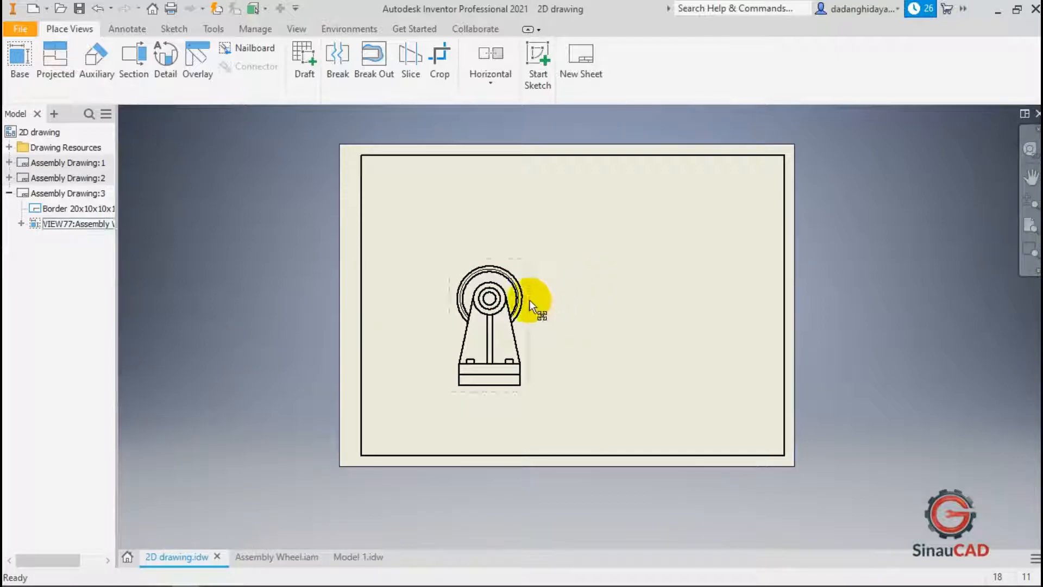
{"action": "left_click_drag", "start_coordinate": [533, 318], "coordinate": [558, 319]}
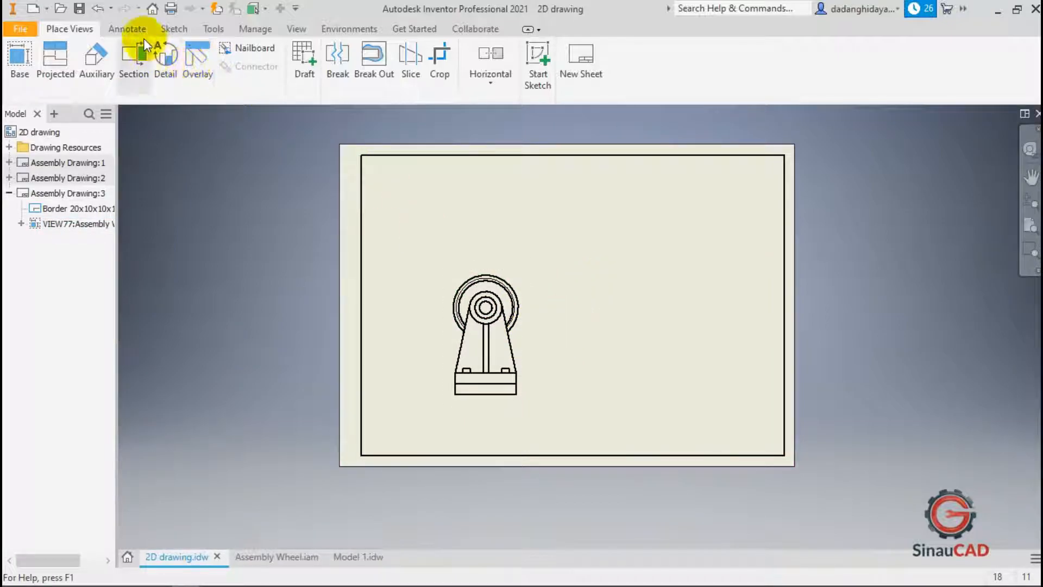
Add a center mark to the support's outer hub circle around the shaft in the side view.
{"action": "left_click", "coordinate": [130, 29]}
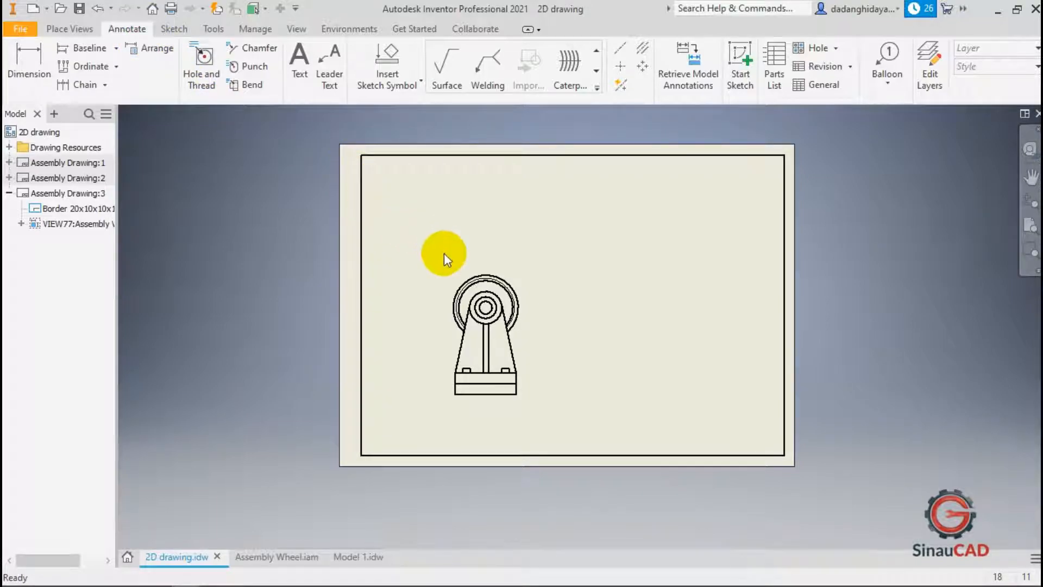
{"action": "left_click", "coordinate": [616, 71]}
{"action": "scroll", "coordinate": [478, 288], "scroll_direction": "up", "scroll_amount": 3}
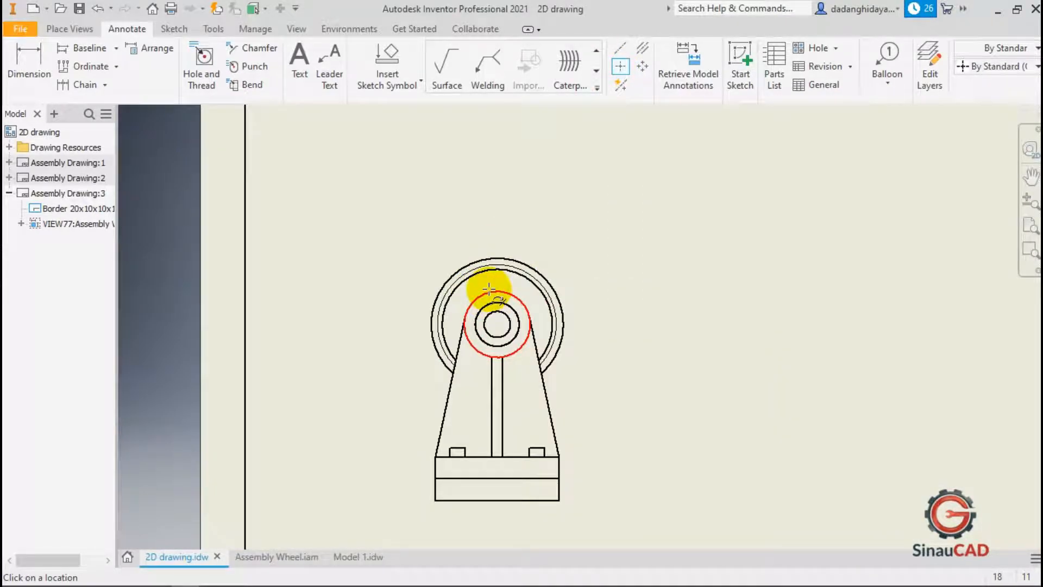
{"action": "scroll", "coordinate": [489, 290], "scroll_direction": "up", "scroll_amount": 2}
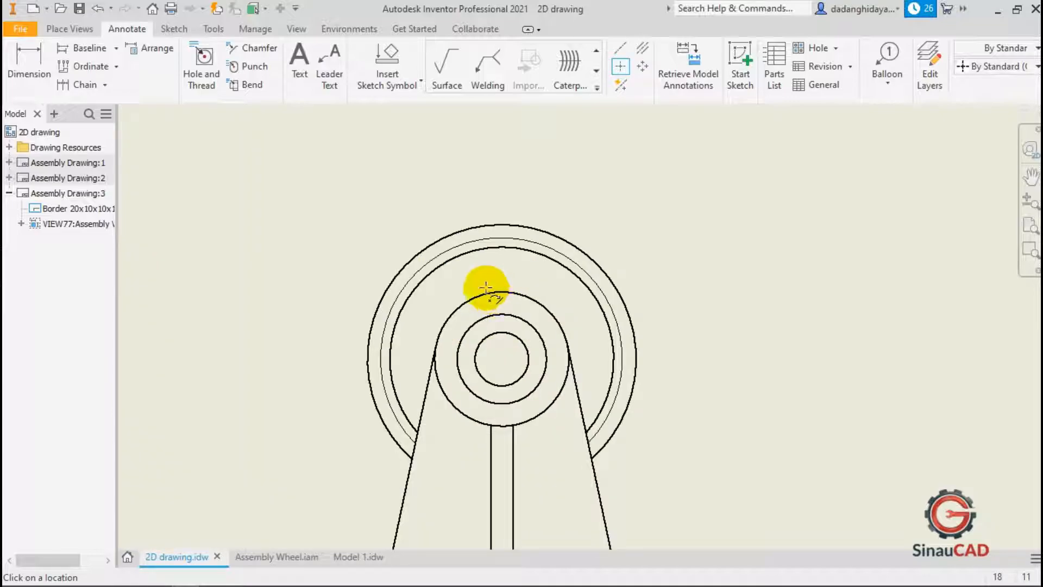
{"action": "left_click", "coordinate": [495, 293]}
{"action": "key", "text": "Escape"}
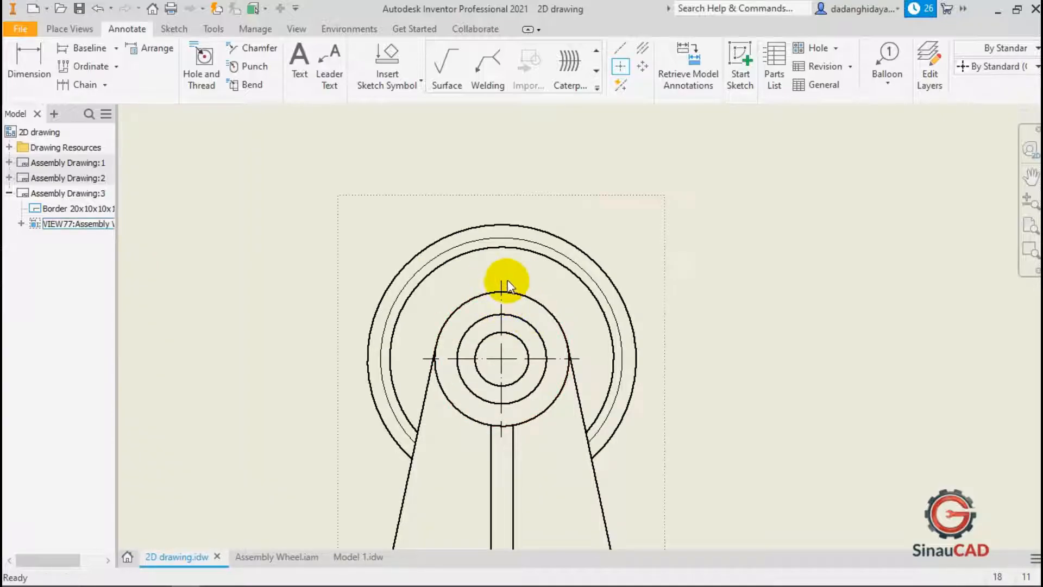
Extend the upper, left and right ends of the center mark beyond the wheel's outer circle.
{"action": "left_click_drag", "start_coordinate": [503, 280], "coordinate": [489, 214]}
{"action": "left_click_drag", "start_coordinate": [422, 358], "coordinate": [349, 360]}
{"action": "left_click_drag", "start_coordinate": [579, 359], "coordinate": [661, 358]}
{"action": "scroll", "coordinate": [545, 306], "scroll_direction": "down", "scroll_amount": 5}
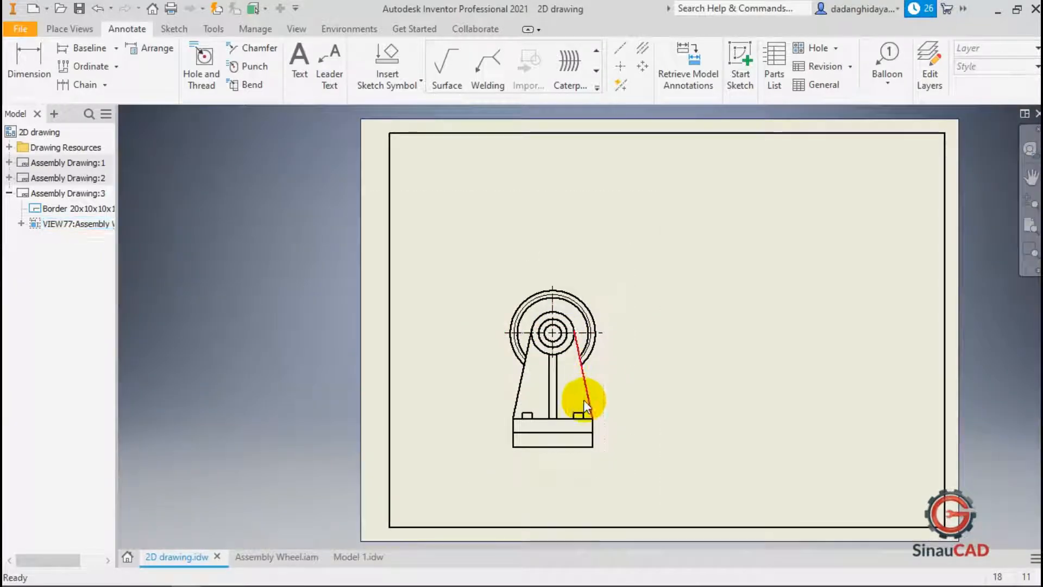
Examine the wheel, bushings and shaft in the Assembly Wheel.iam model and return to 2D drawing.idw.
{"action": "scroll", "coordinate": [582, 400], "scroll_direction": "up", "scroll_amount": 4}
{"action": "left_click", "coordinate": [508, 251]}
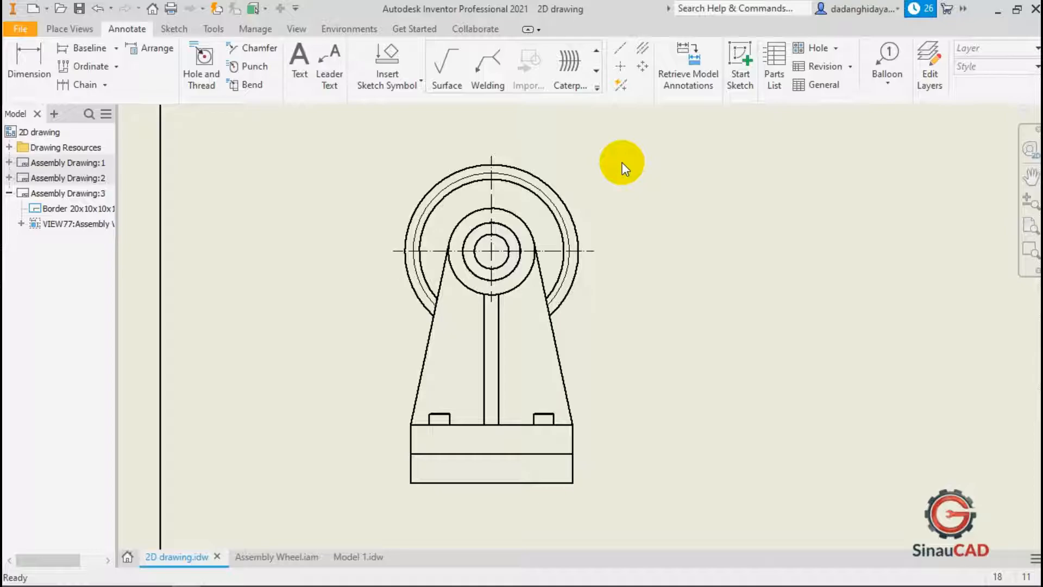
{"action": "left_click", "coordinate": [274, 555]}
{"action": "scroll", "coordinate": [598, 274], "scroll_direction": "up", "scroll_amount": 3}
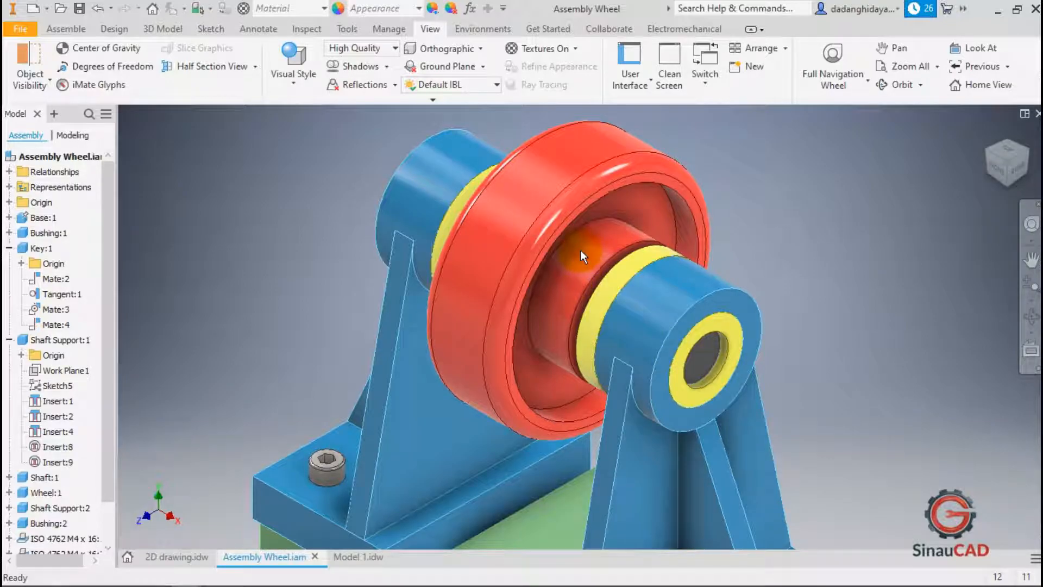
{"action": "left_click", "coordinate": [172, 556]}
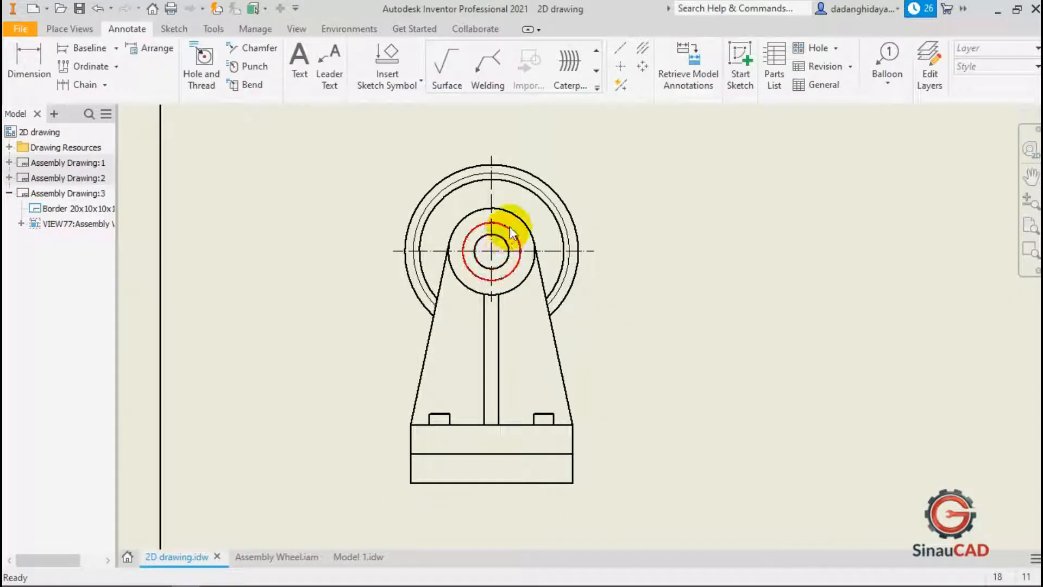
{"action": "left_click", "coordinate": [745, 302]}
Add Centerline Bisector lines through both bolt heads using the vertical side edges of each head.
{"action": "left_click", "coordinate": [641, 50]}
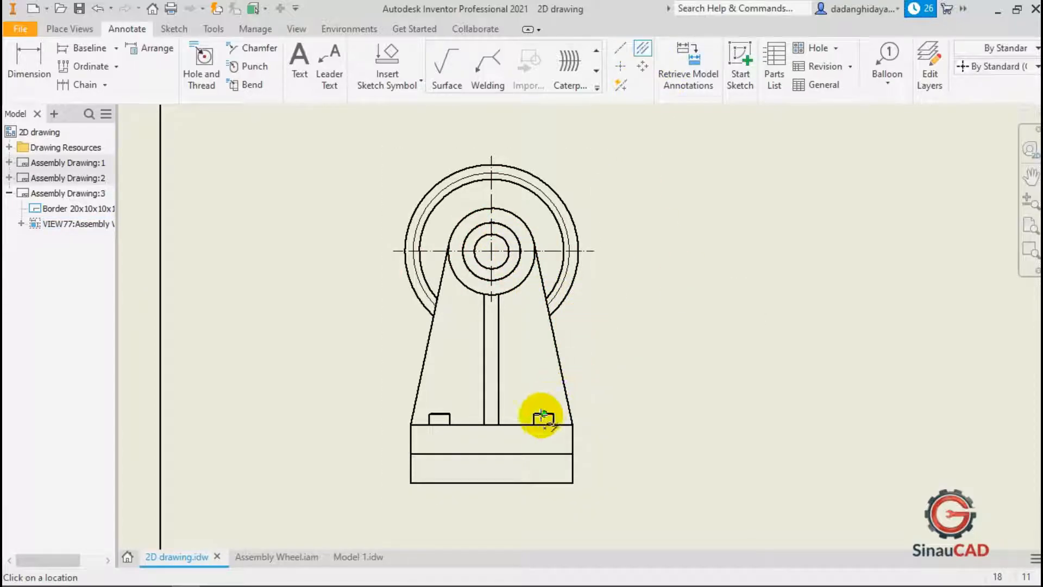
{"action": "scroll", "coordinate": [541, 414], "scroll_direction": "up", "scroll_amount": 4}
{"action": "left_click", "coordinate": [593, 427]}
{"action": "left_click", "coordinate": [511, 426]}
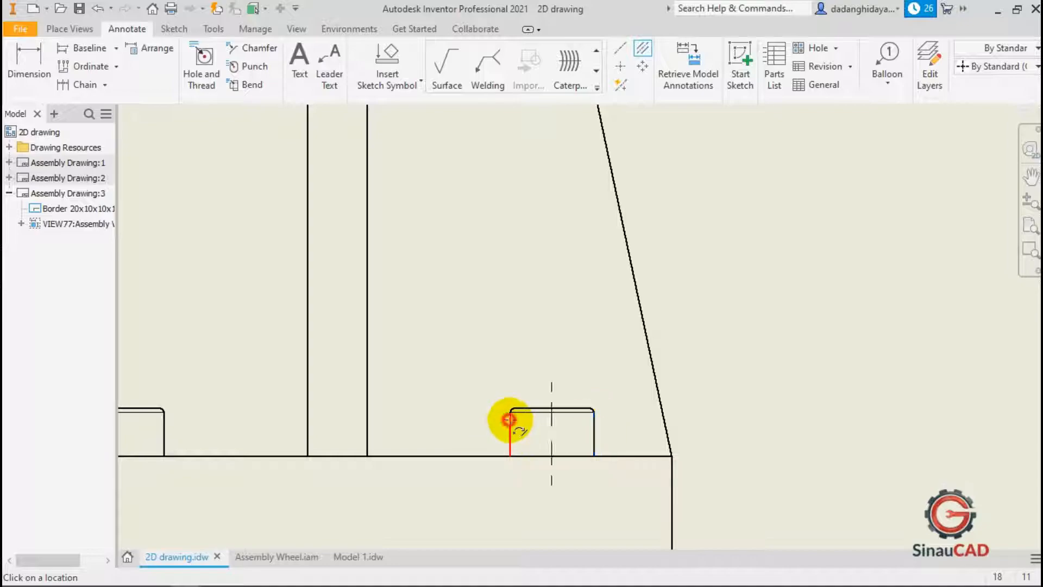
{"action": "scroll", "coordinate": [489, 407], "scroll_direction": "down", "scroll_amount": 3}
{"action": "scroll", "coordinate": [391, 386], "scroll_direction": "up", "scroll_amount": 3}
{"action": "left_click", "coordinate": [397, 414]}
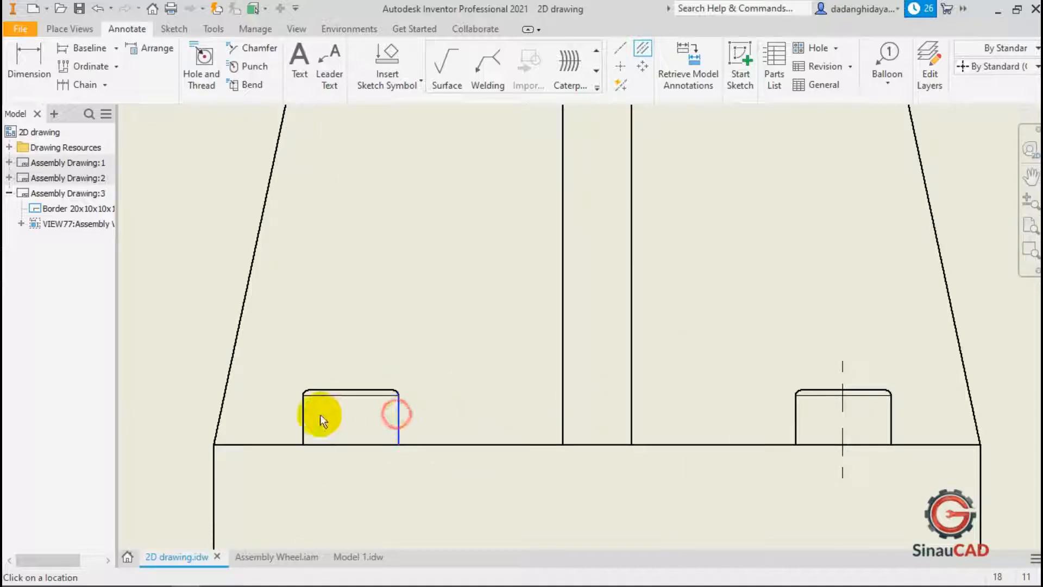
{"action": "left_click", "coordinate": [303, 402]}
{"action": "scroll", "coordinate": [348, 378], "scroll_direction": "down", "scroll_amount": 2}
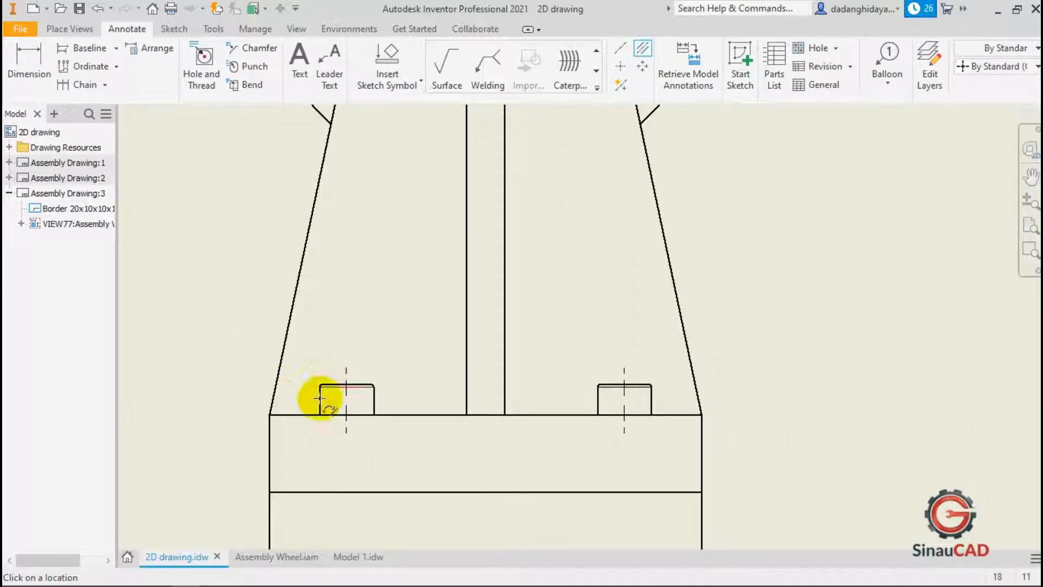
{"action": "key", "text": "Escape"}
{"action": "scroll", "coordinate": [525, 359], "scroll_direction": "down", "scroll_amount": 4}
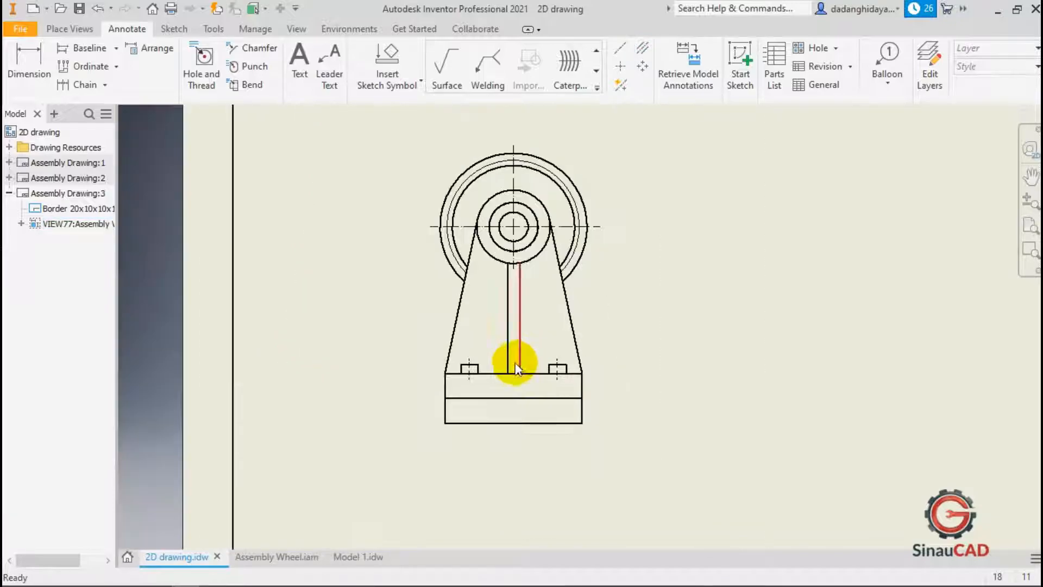
Start a section view from the side view, with the section line's first point above the wheel on its vertical centre line.
{"action": "left_click", "coordinate": [63, 29]}
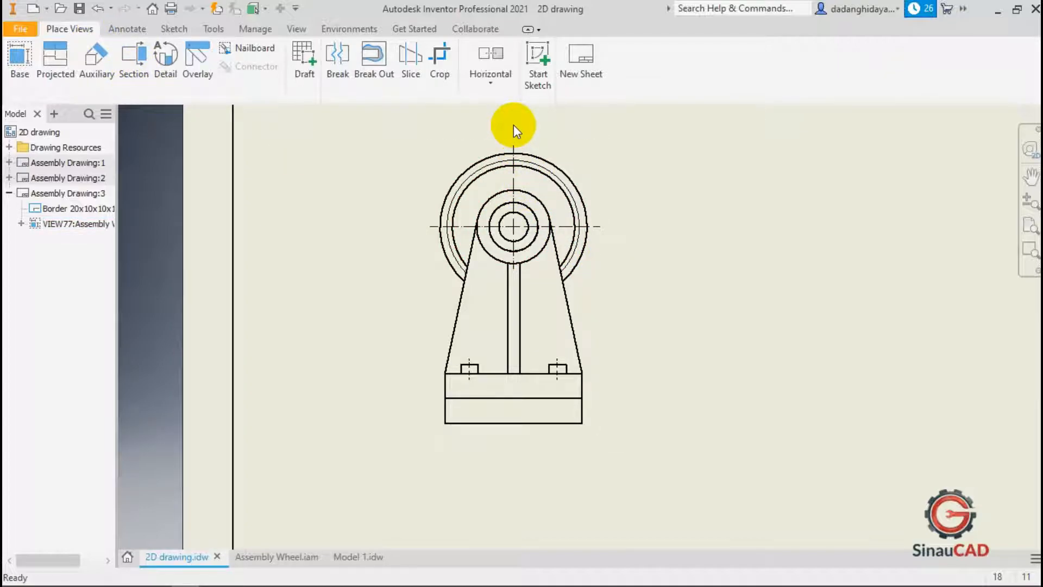
{"action": "left_click", "coordinate": [514, 142]}
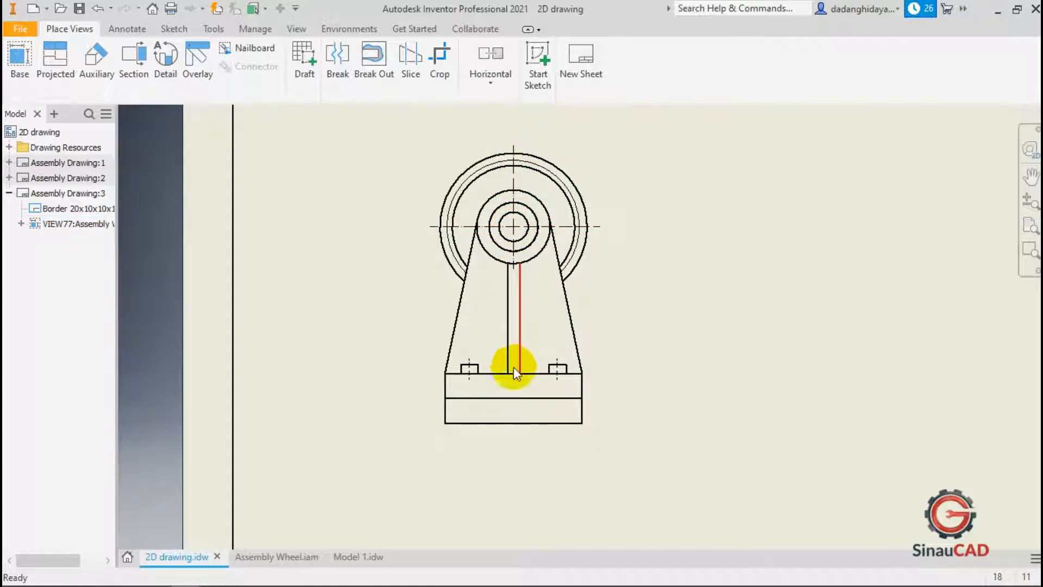
{"action": "left_click", "coordinate": [557, 375]}
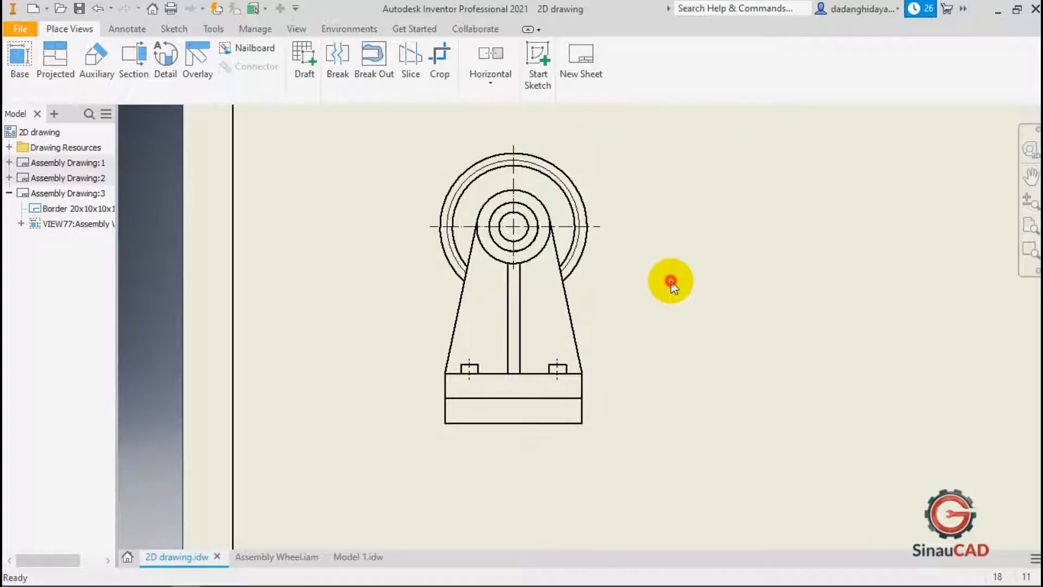
{"action": "left_click", "coordinate": [141, 68]}
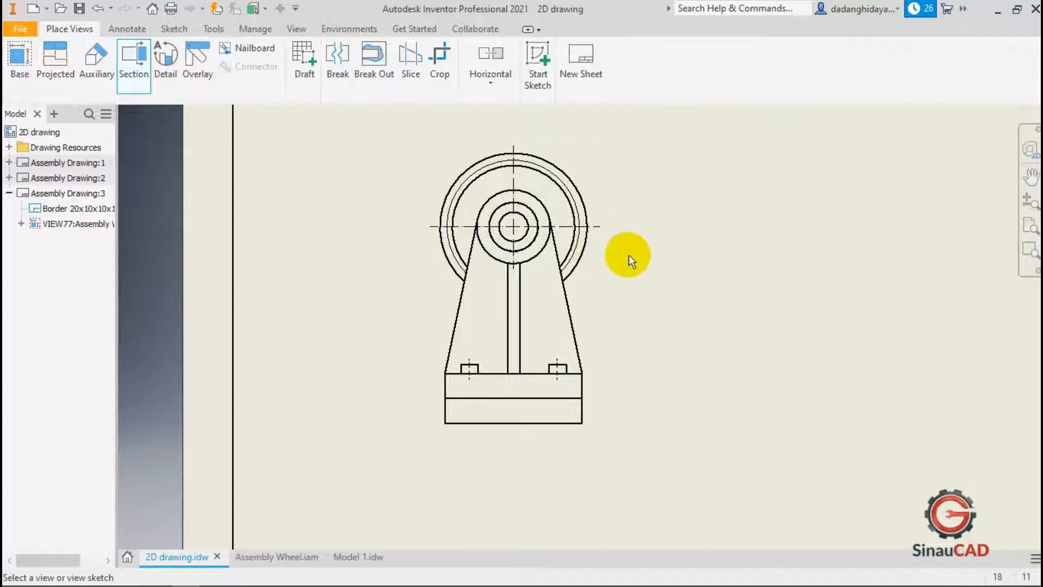
{"action": "left_click", "coordinate": [596, 263]}
{"action": "scroll", "coordinate": [515, 181], "scroll_direction": "down", "scroll_amount": 2}
{"action": "scroll", "coordinate": [519, 239], "scroll_direction": "up", "scroll_amount": 1}
{"action": "scroll", "coordinate": [505, 175], "scroll_direction": "up", "scroll_amount": 3}
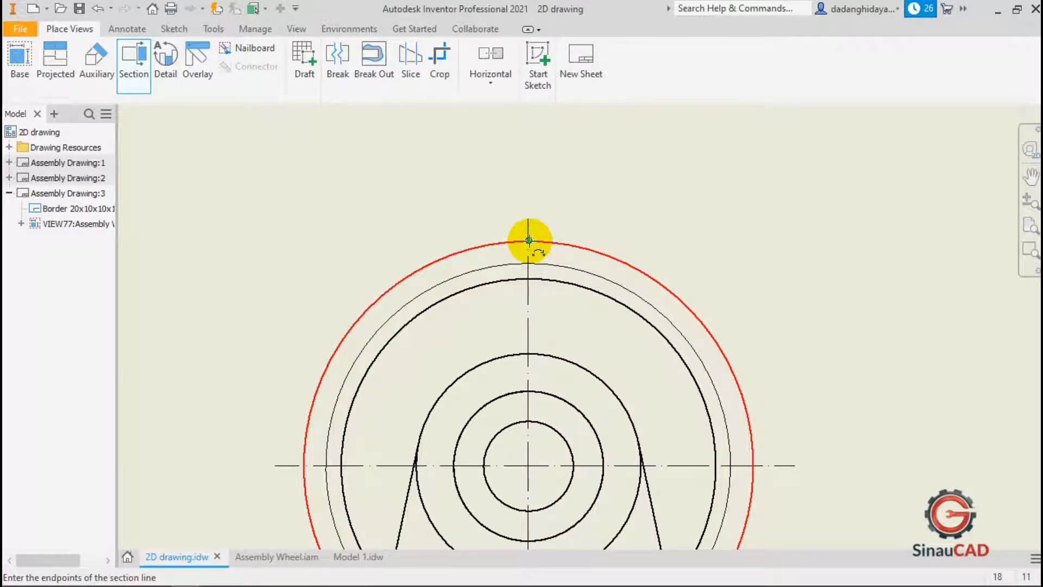
{"action": "scroll", "coordinate": [530, 239], "scroll_direction": "down", "scroll_amount": 3}
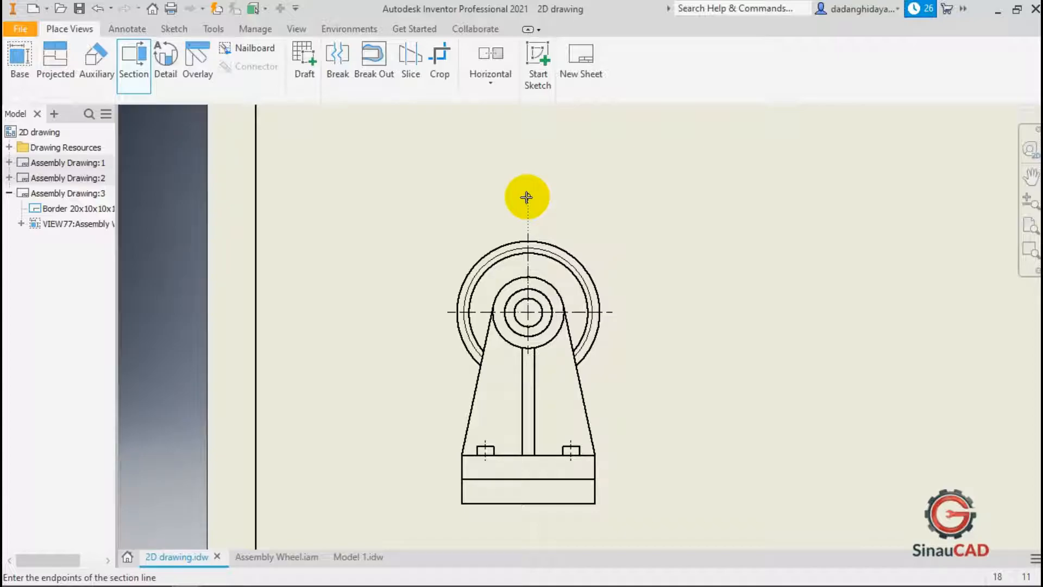
{"action": "scroll", "coordinate": [528, 196], "scroll_direction": "up", "scroll_amount": 5}
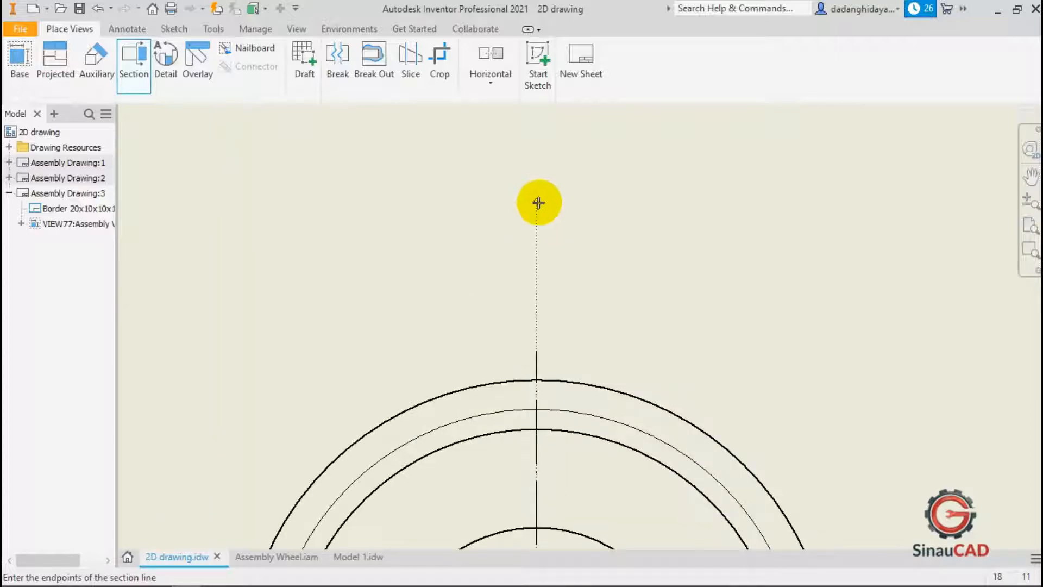
{"action": "left_click", "coordinate": [536, 197]}
Draw the offset section line down the vertical centre to the base plate's upper edge, across to the right bolt's centerline, and down below the base.
{"action": "scroll", "coordinate": [538, 187], "scroll_direction": "down", "scroll_amount": 5}
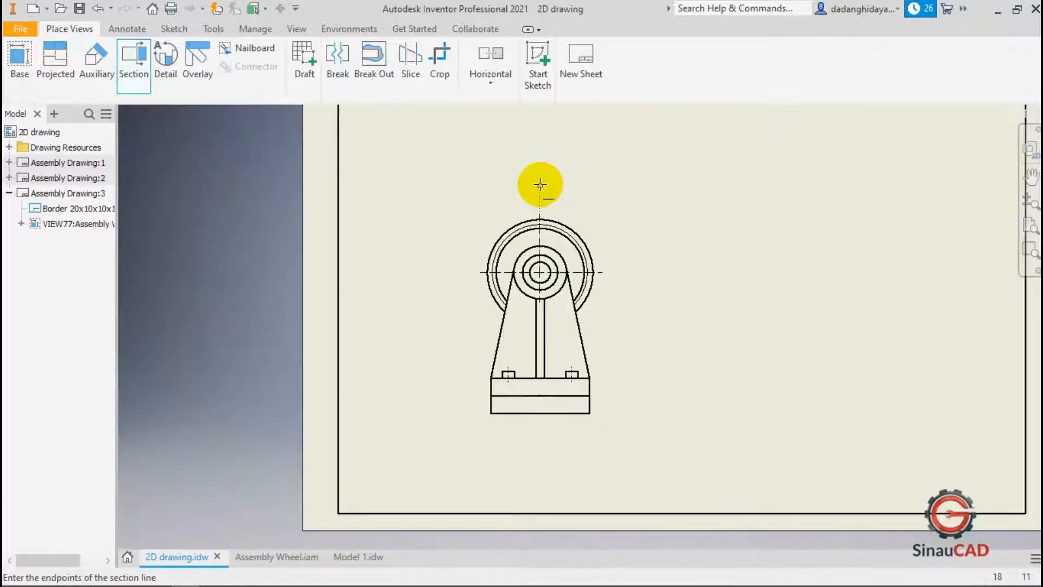
{"action": "scroll", "coordinate": [542, 369], "scroll_direction": "up", "scroll_amount": 5}
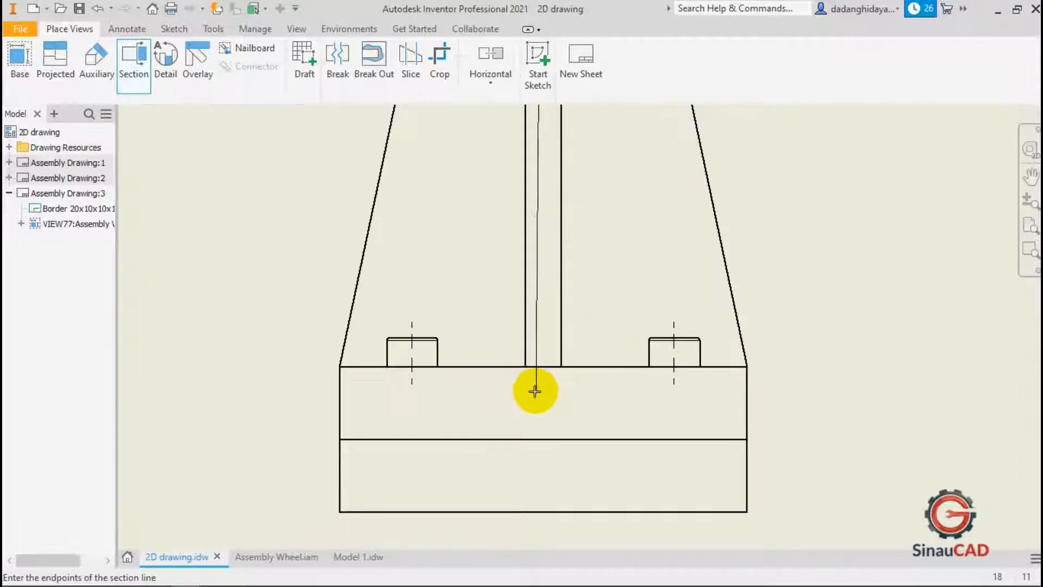
{"action": "left_click", "coordinate": [541, 366]}
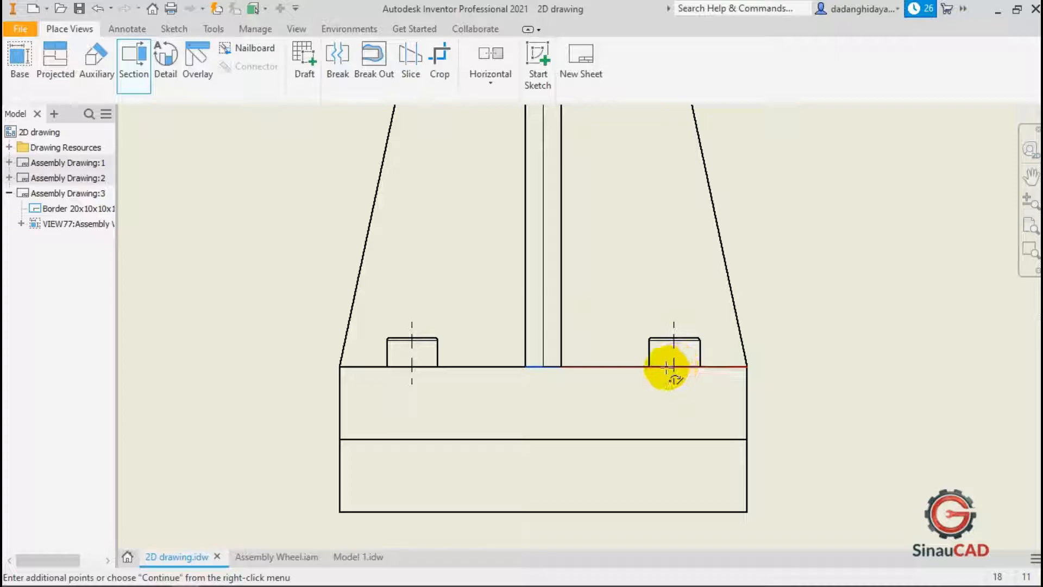
{"action": "scroll", "coordinate": [674, 340], "scroll_direction": "up", "scroll_amount": 5}
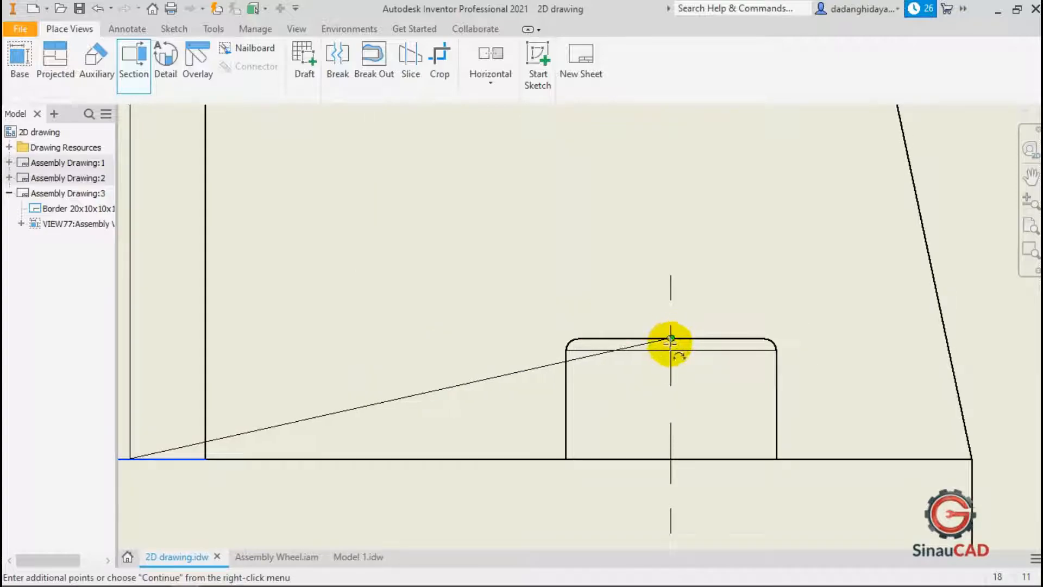
{"action": "left_click", "coordinate": [671, 459]}
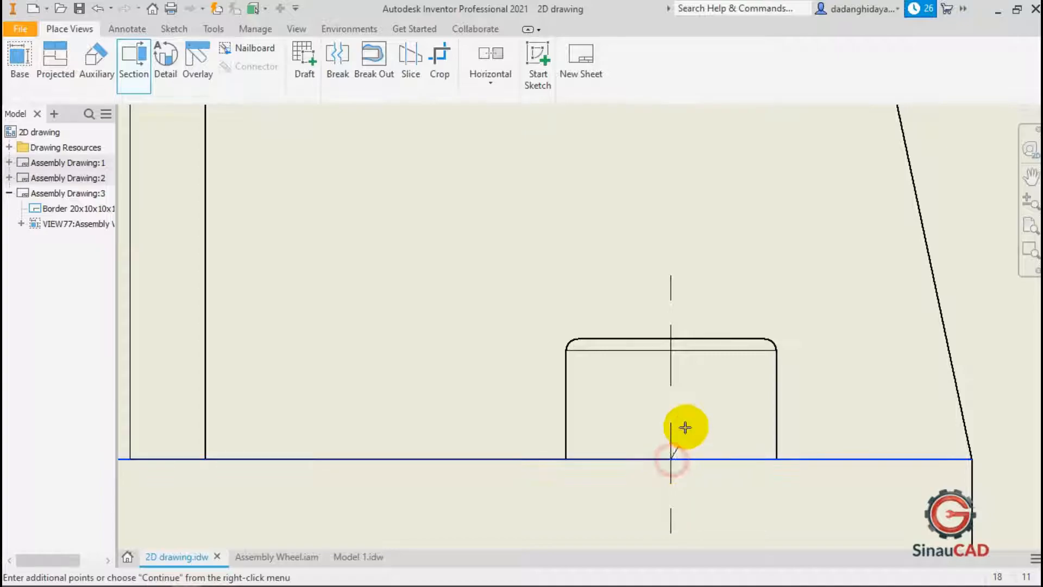
{"action": "scroll", "coordinate": [708, 275], "scroll_direction": "down", "scroll_amount": 6}
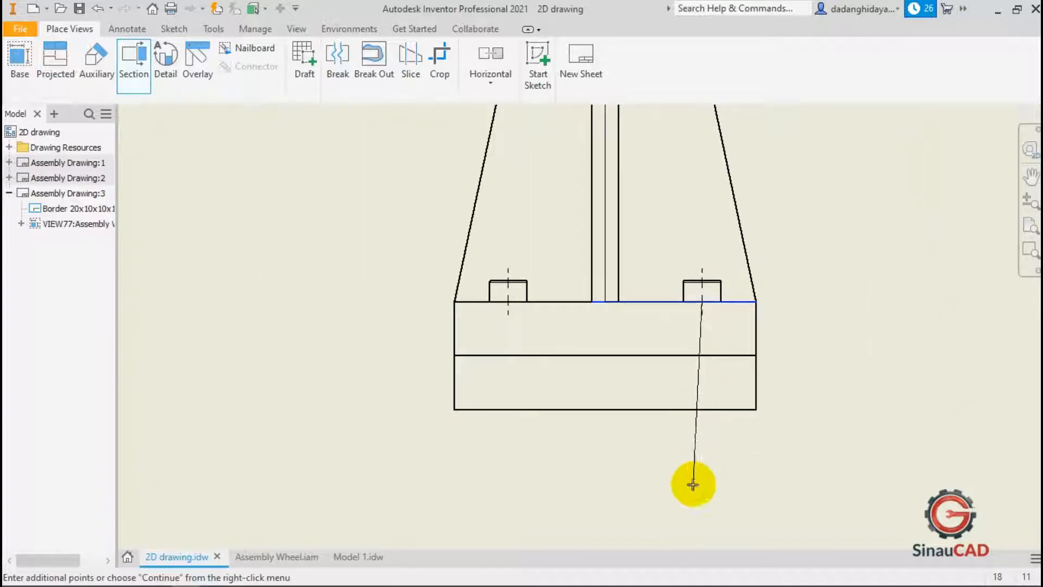
{"action": "left_click", "coordinate": [702, 489]}
{"action": "right_click", "coordinate": [588, 462]}
{"action": "left_click", "coordinate": [632, 467]}
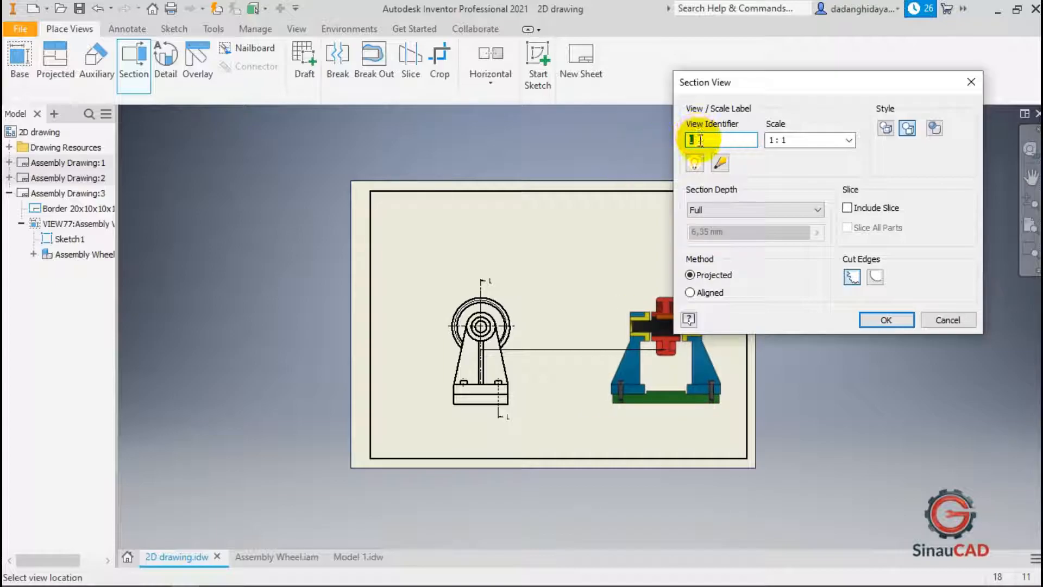
Set the section view's identifier to A, create it beside the side view at 1:1 and adjust its placement on the sheet.
{"action": "type", "text": "A"}
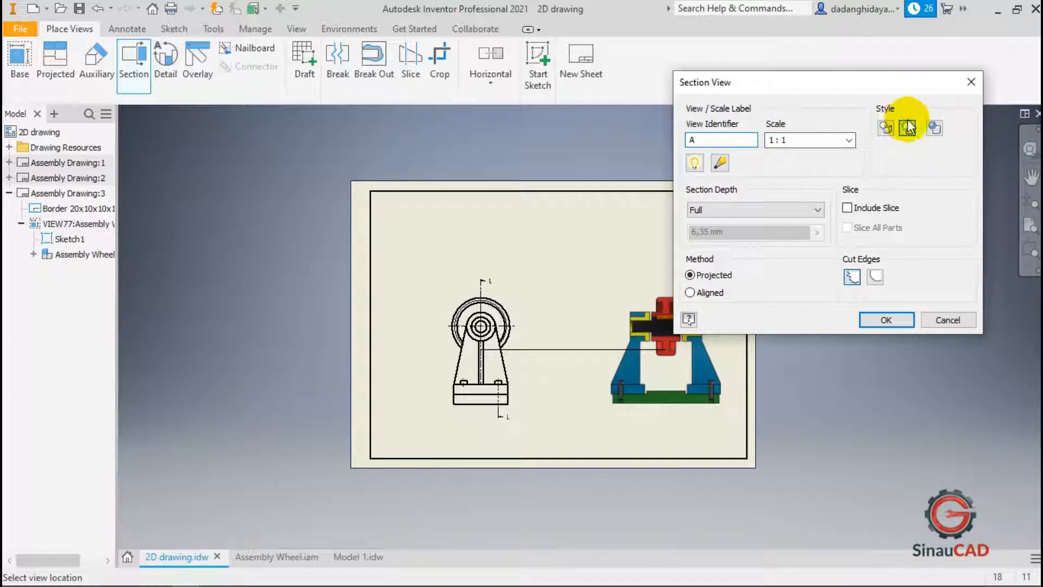
{"action": "left_click", "coordinate": [882, 319]}
{"action": "left_click_drag", "start_coordinate": [714, 292], "coordinate": [658, 274]}
{"action": "scroll", "coordinate": [657, 339], "scroll_direction": "down", "scroll_amount": 3}
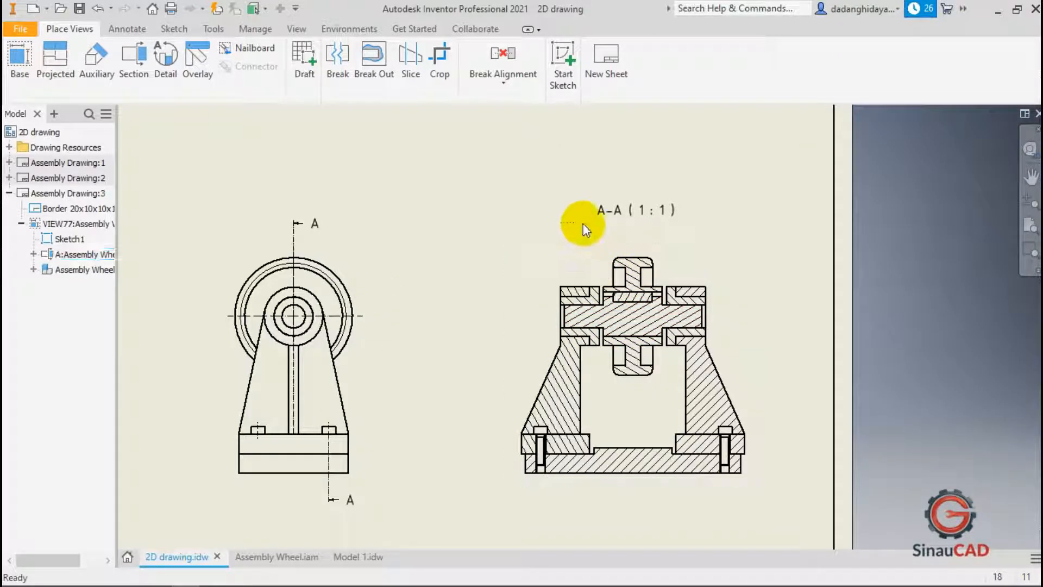
Examine the hatching of the key, shaft and wheel and the bolt area in section view A-A.
{"action": "scroll", "coordinate": [653, 314], "scroll_direction": "up", "scroll_amount": 3}
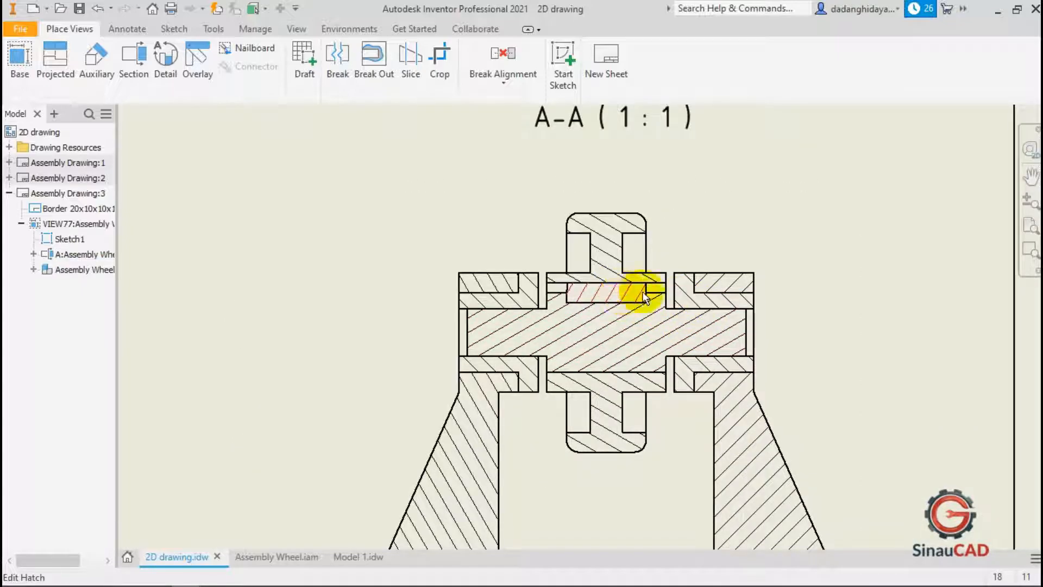
{"action": "left_click", "coordinate": [932, 282]}
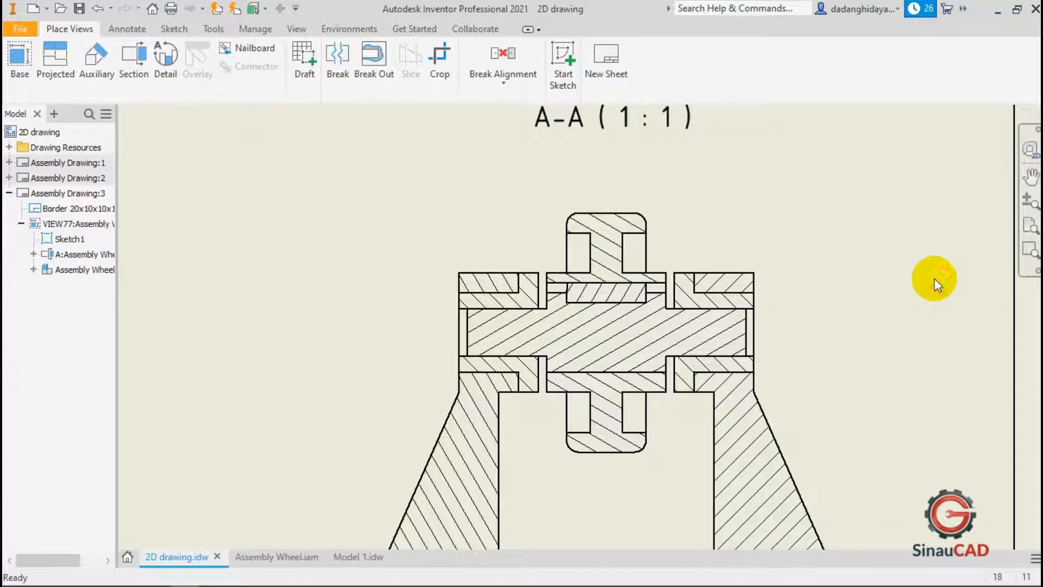
{"action": "left_click", "coordinate": [934, 281]}
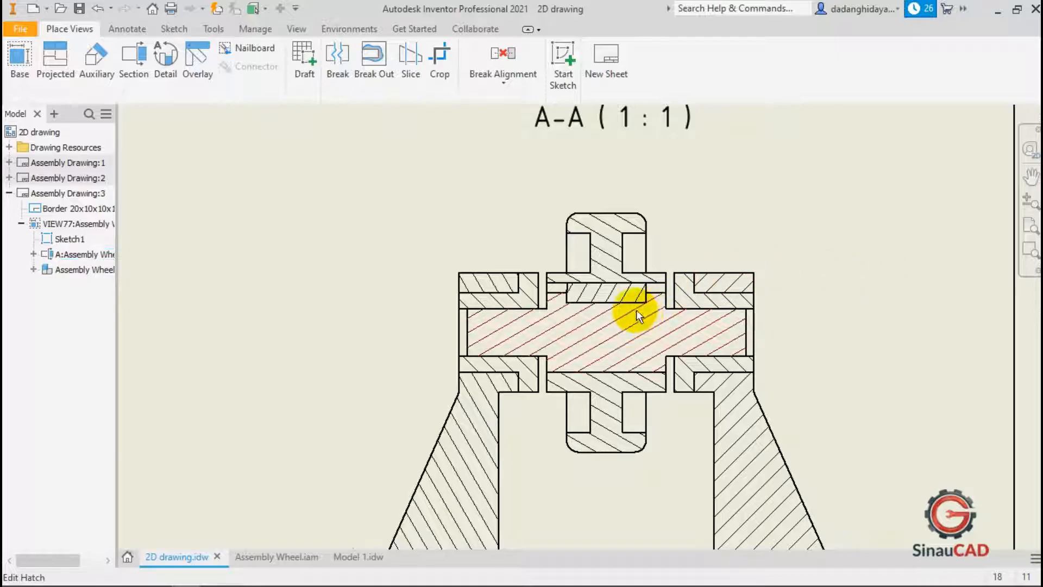
{"action": "scroll", "coordinate": [641, 308], "scroll_direction": "up", "scroll_amount": 4}
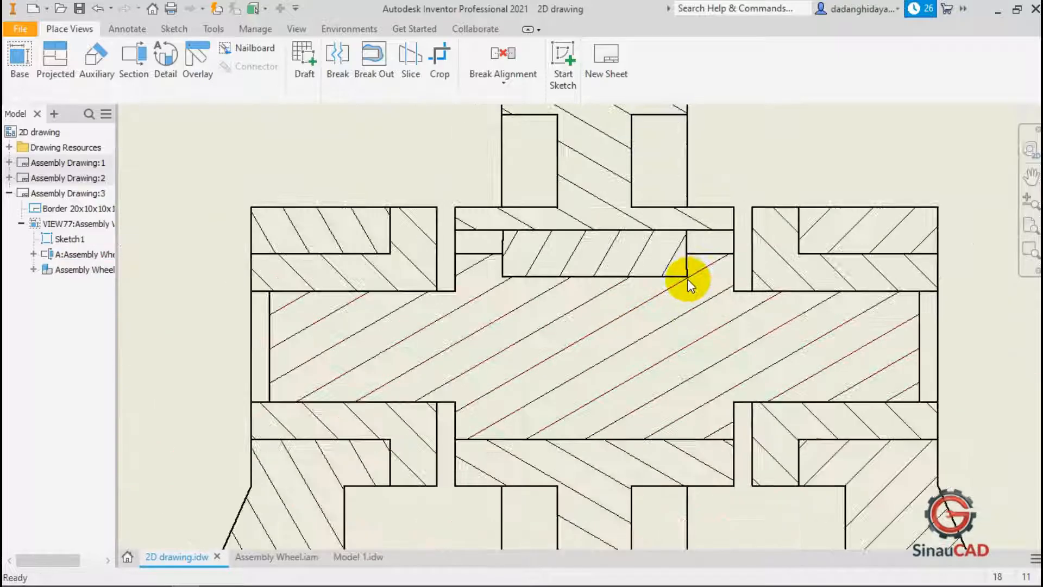
{"action": "double_click", "coordinate": [577, 247]}
{"action": "scroll", "coordinate": [600, 226], "scroll_direction": "down", "scroll_amount": 5}
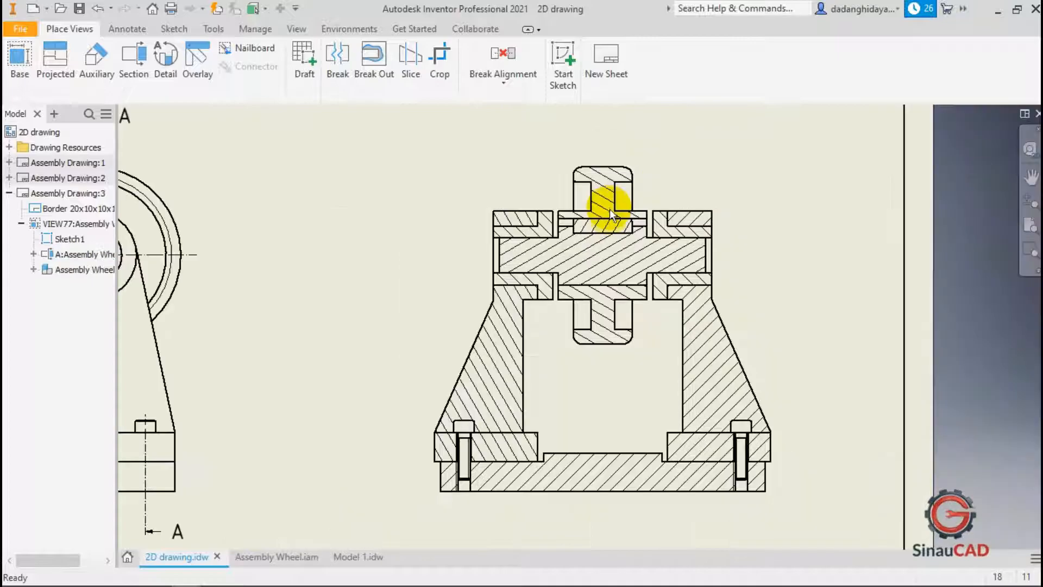
{"action": "scroll", "coordinate": [683, 350], "scroll_direction": "up", "scroll_amount": 5}
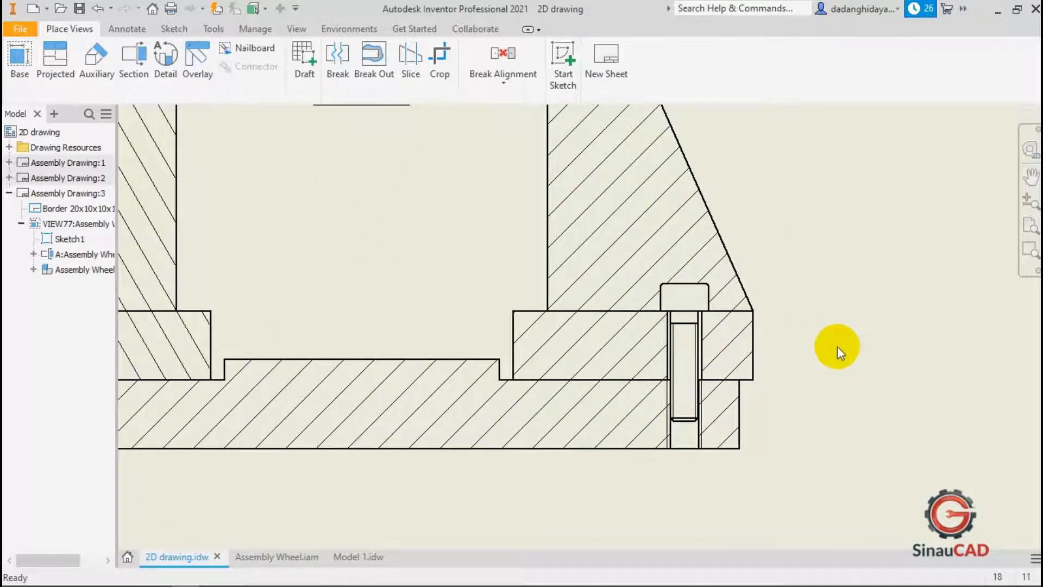
{"action": "scroll", "coordinate": [837, 347], "scroll_direction": "down", "scroll_amount": 5}
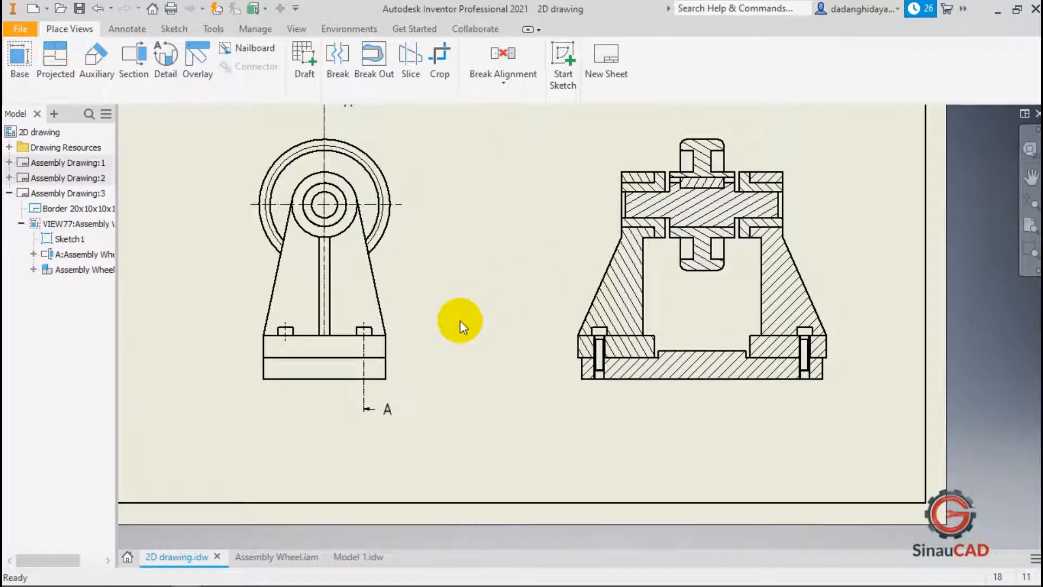
{"action": "scroll", "coordinate": [463, 314], "scroll_direction": "down", "scroll_amount": 3}
{"action": "scroll", "coordinate": [612, 239], "scroll_direction": "up", "scroll_amount": 5}
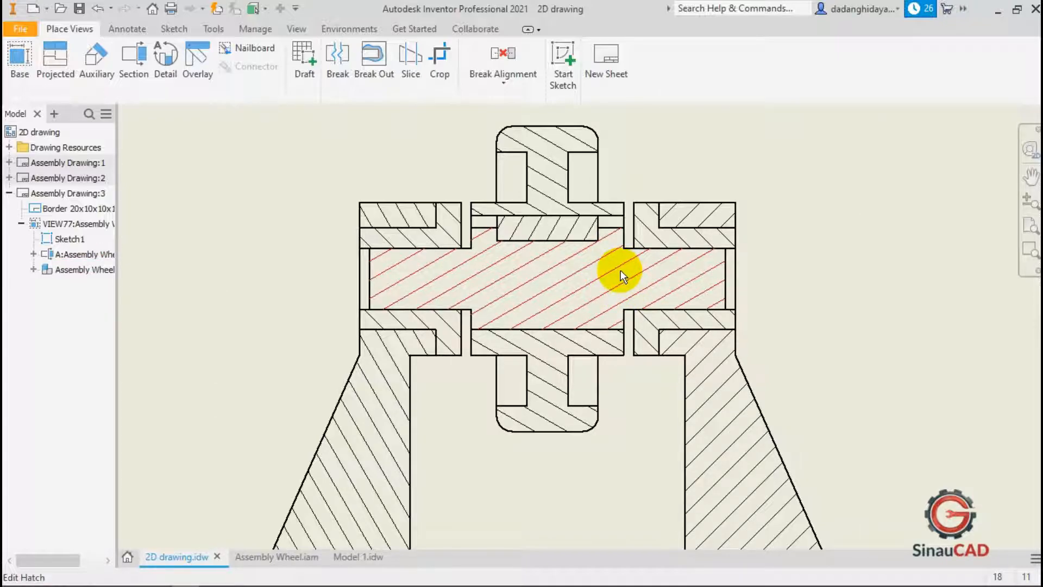
{"action": "scroll", "coordinate": [475, 233], "scroll_direction": "up", "scroll_amount": 3}
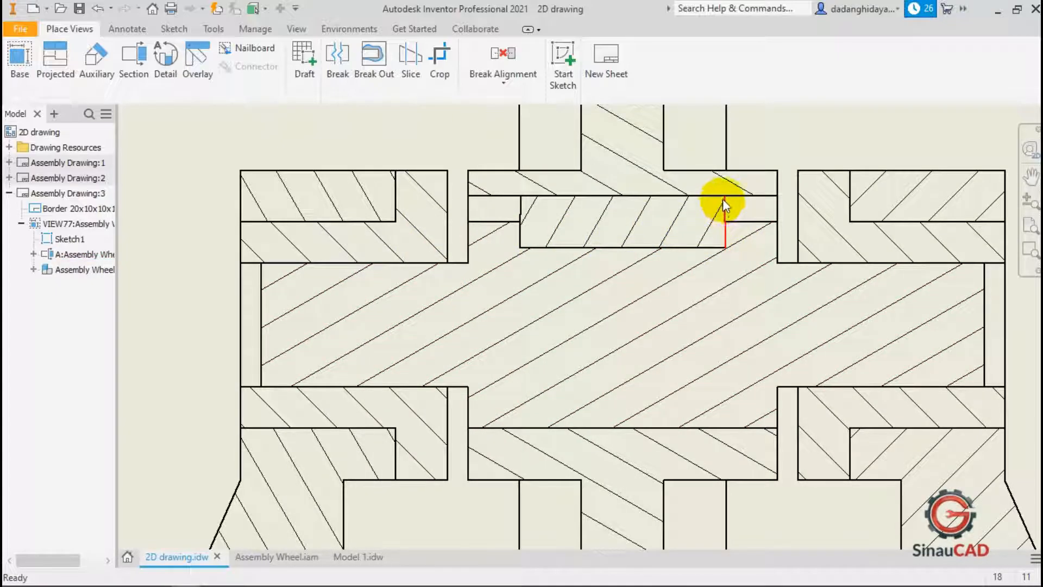
{"action": "scroll", "coordinate": [712, 260], "scroll_direction": "down", "scroll_amount": 5}
{"action": "scroll", "coordinate": [610, 239], "scroll_direction": "up", "scroll_amount": 4}
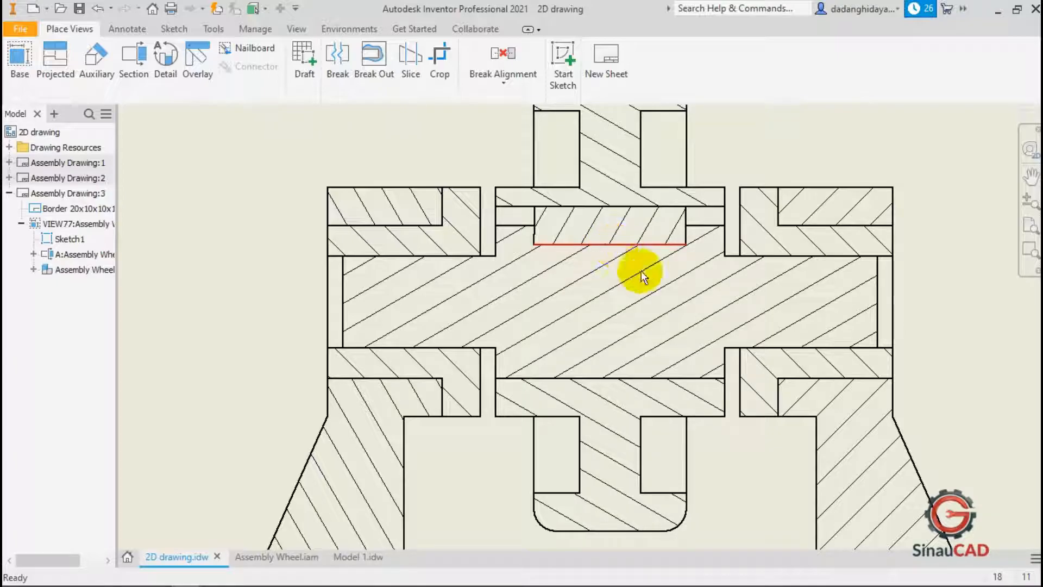
{"action": "scroll", "coordinate": [532, 300], "scroll_direction": "down", "scroll_amount": 5}
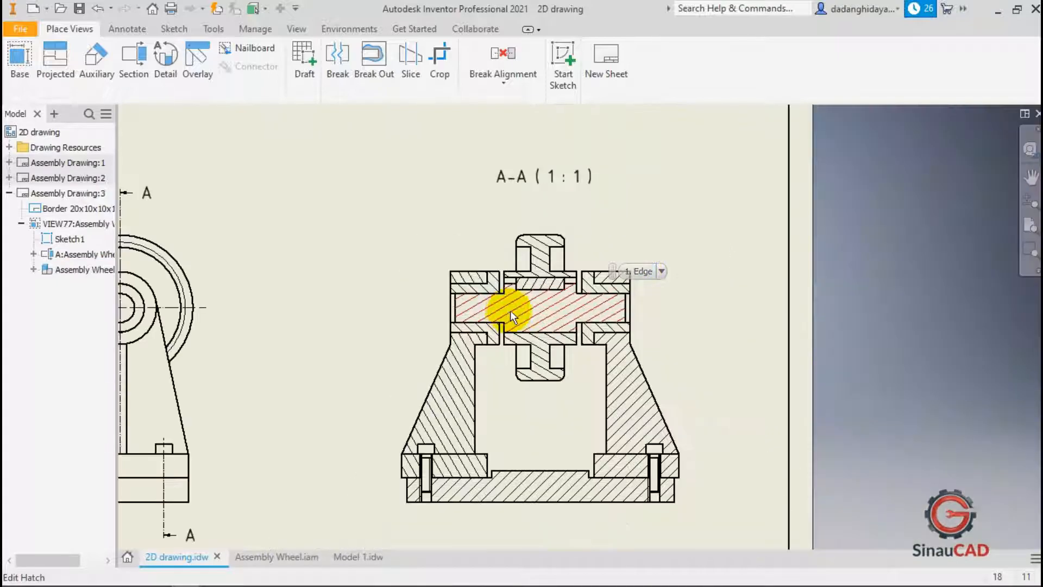
{"action": "left_click", "coordinate": [53, 55]}
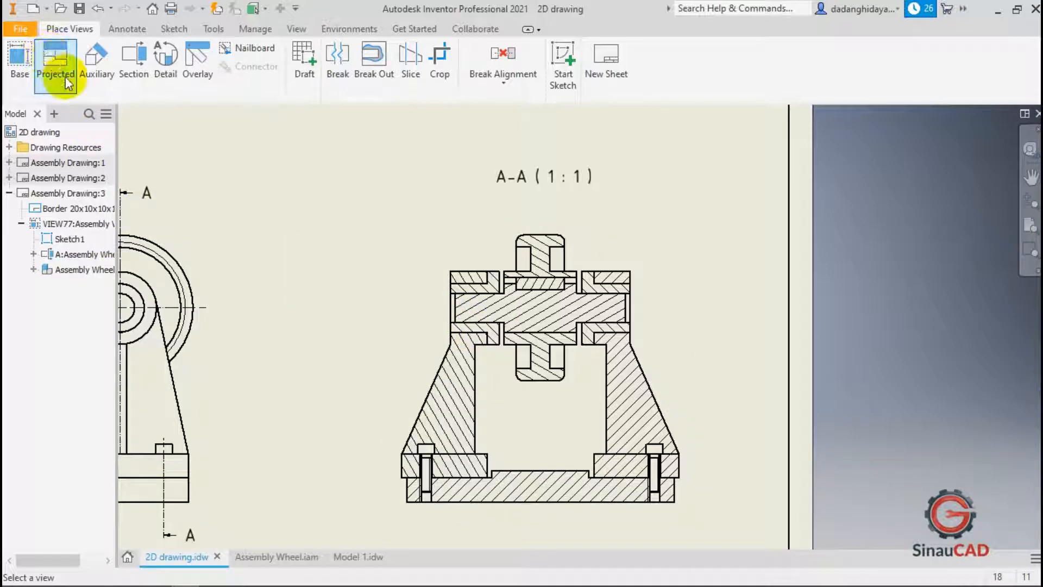
{"action": "left_click", "coordinate": [557, 402]}
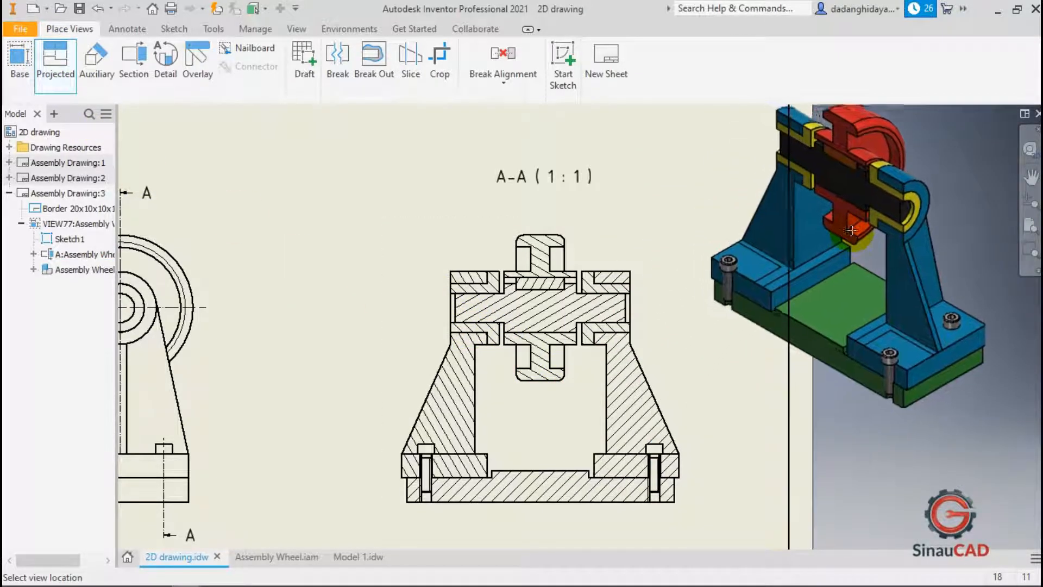
{"action": "scroll", "coordinate": [832, 232], "scroll_direction": "down", "scroll_amount": 3}
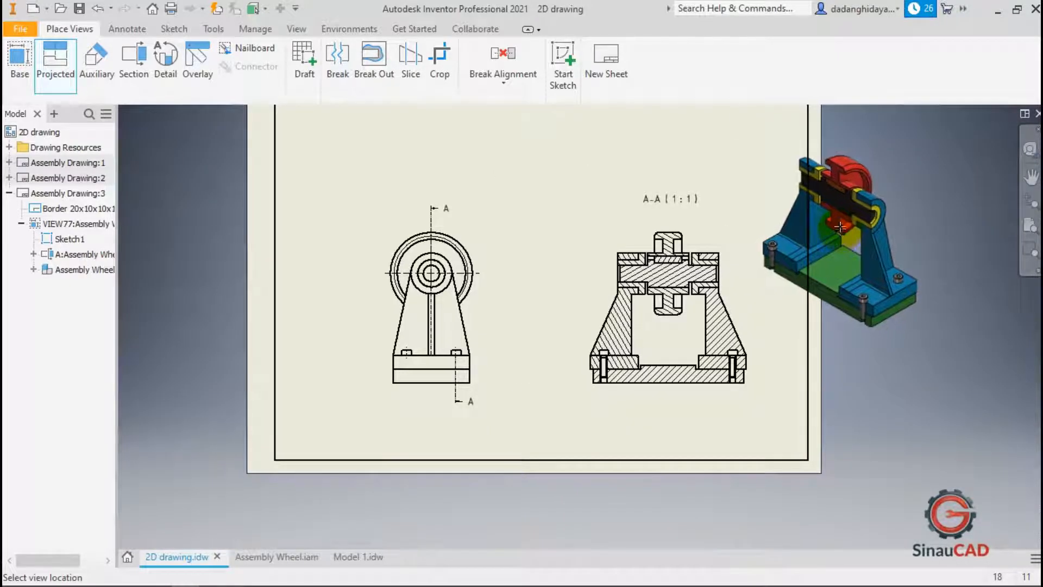
{"action": "scroll", "coordinate": [837, 232], "scroll_direction": "up", "scroll_amount": 5}
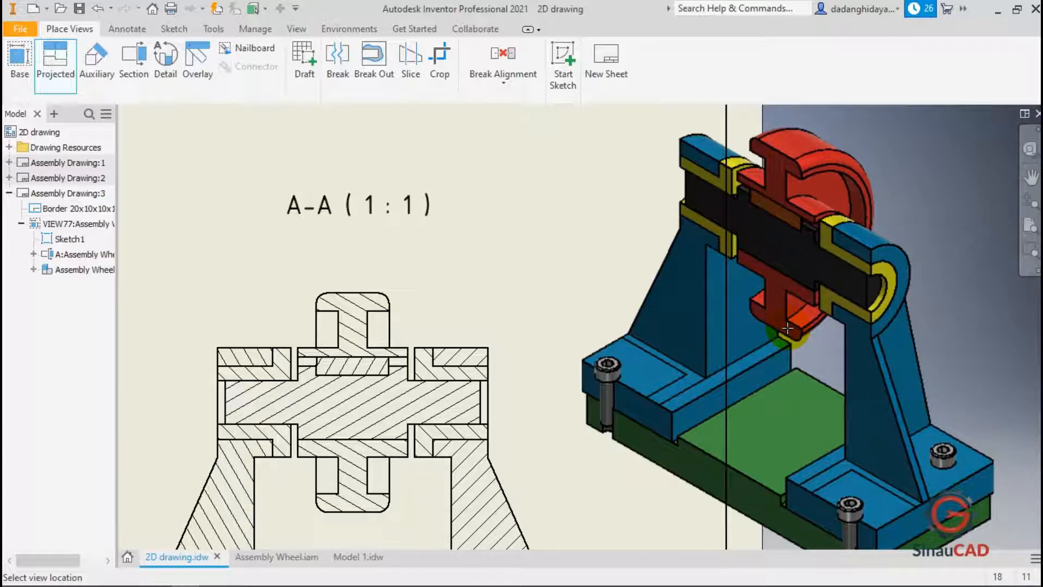
{"action": "key", "text": "Escape"}
{"action": "scroll", "coordinate": [827, 292], "scroll_direction": "down", "scroll_amount": 2}
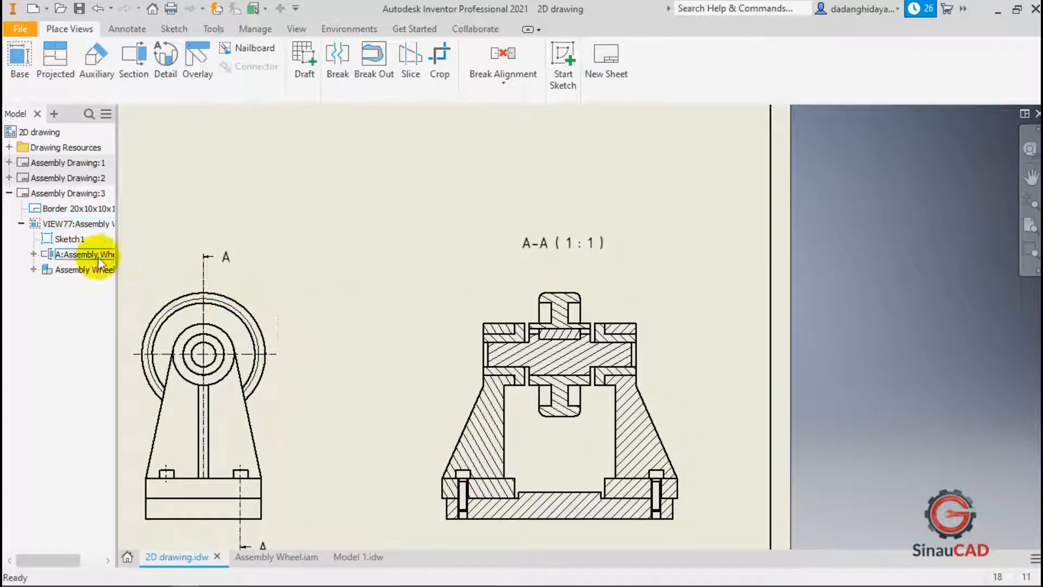
Exclude Key:1 of Assembly Wheel from sectioning in section view A by setting its section participation to None.
{"action": "left_click", "coordinate": [71, 253]}
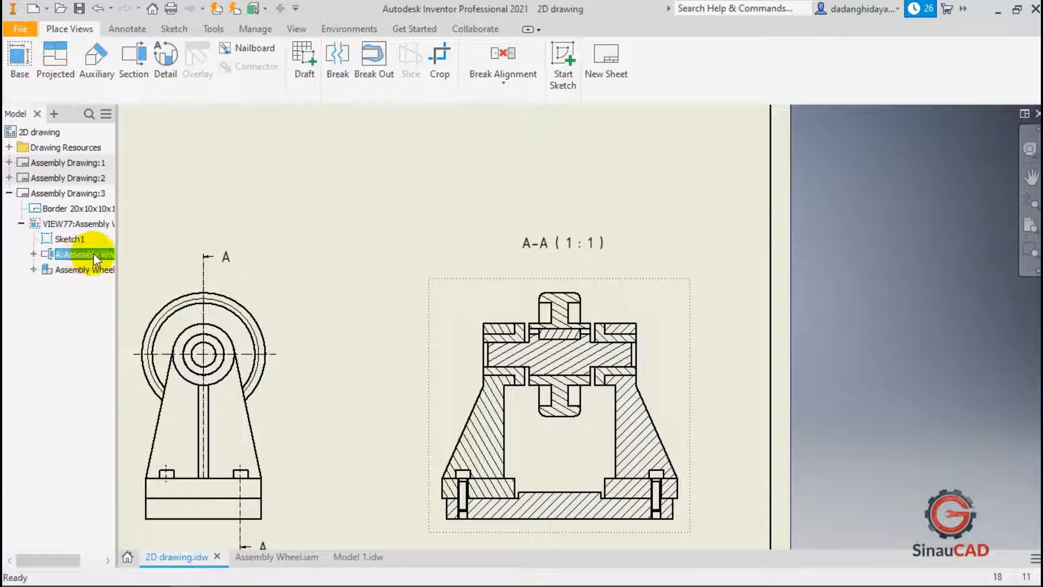
{"action": "left_click", "coordinate": [34, 254]}
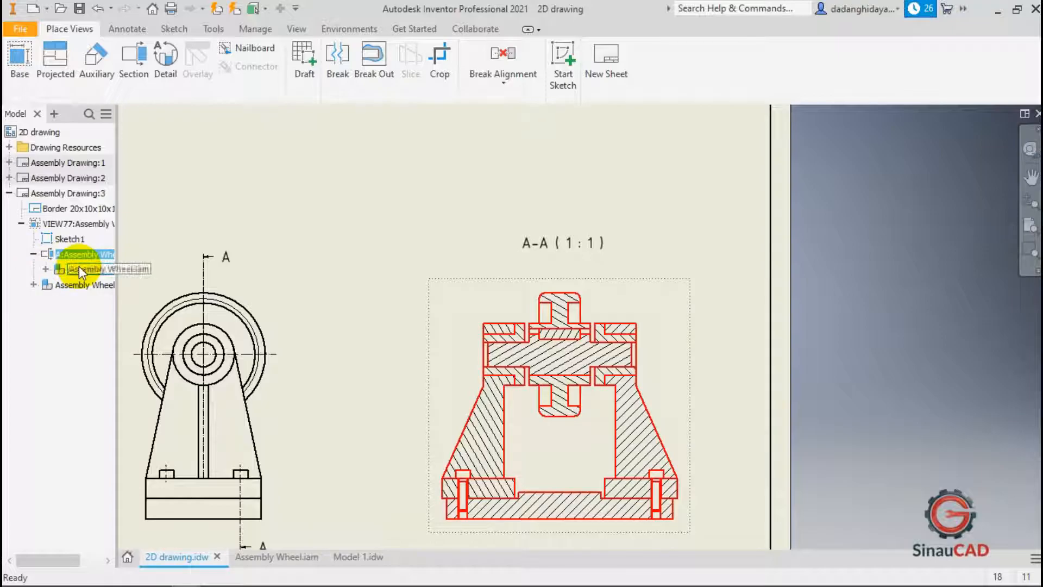
{"action": "left_click", "coordinate": [46, 270]}
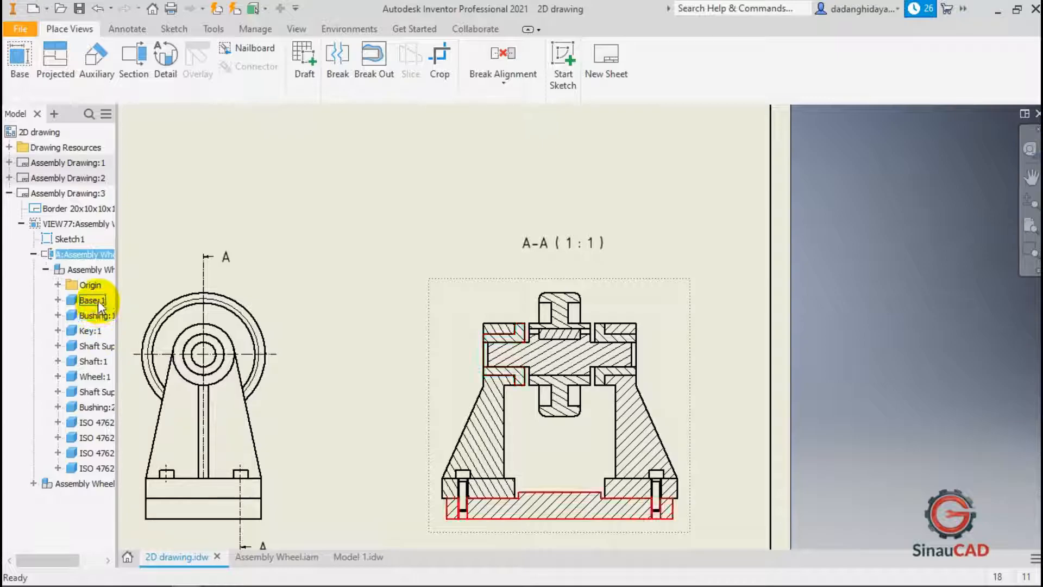
{"action": "left_click", "coordinate": [149, 253]}
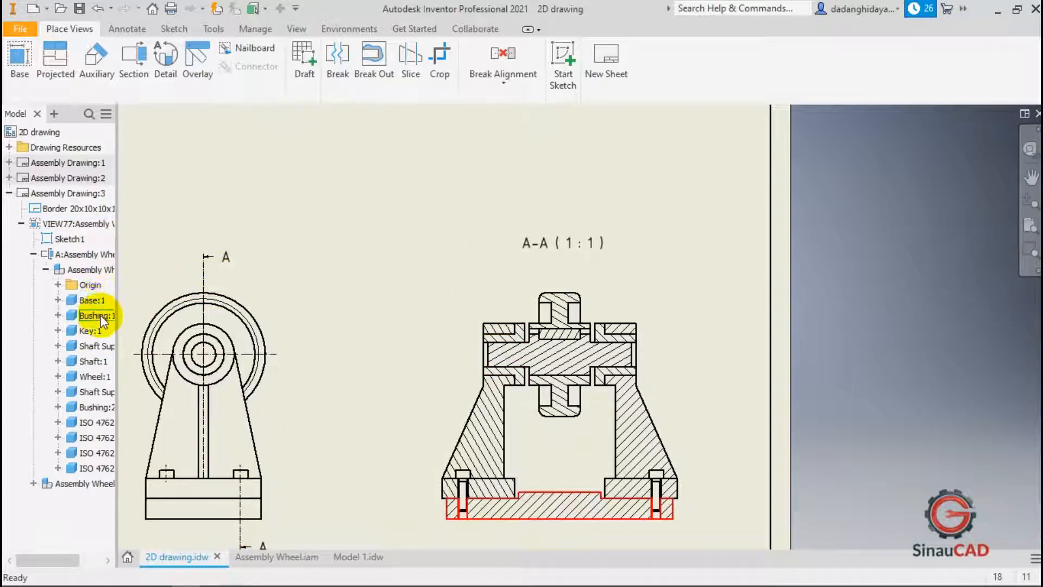
{"action": "left_click", "coordinate": [90, 334]}
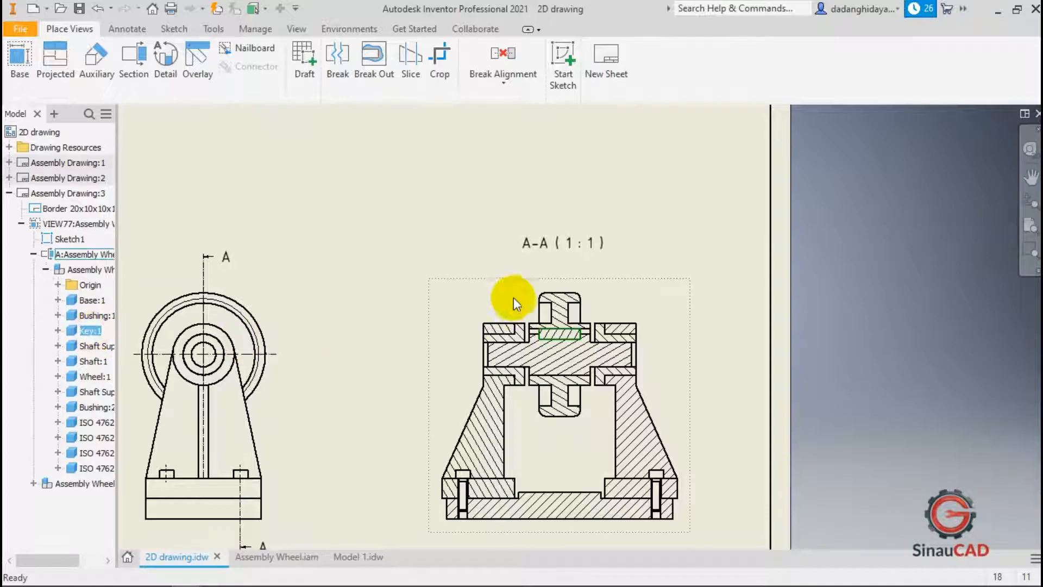
{"action": "scroll", "coordinate": [513, 297], "scroll_direction": "up", "scroll_amount": 5}
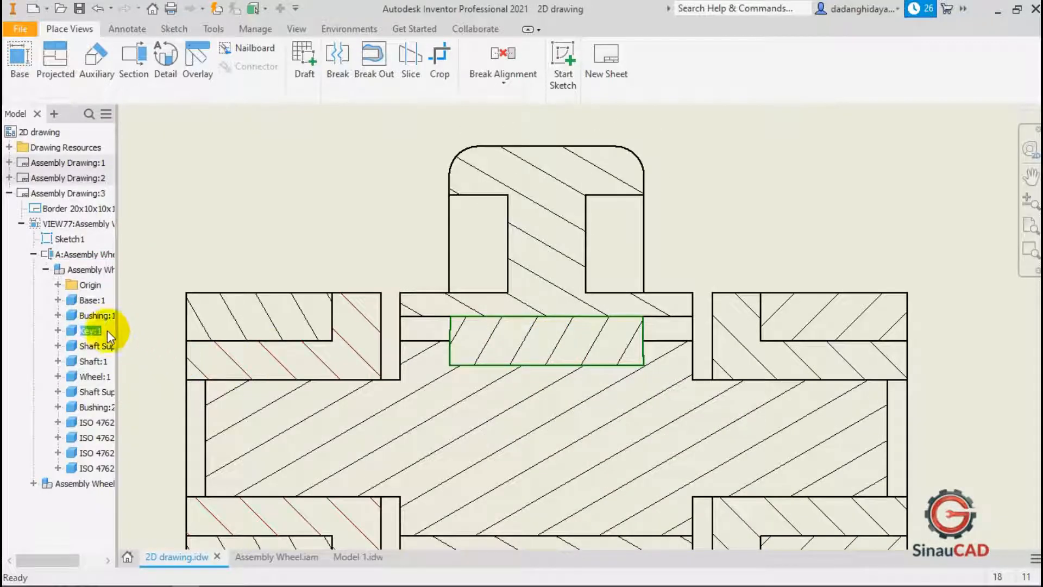
{"action": "right_click", "coordinate": [93, 330]}
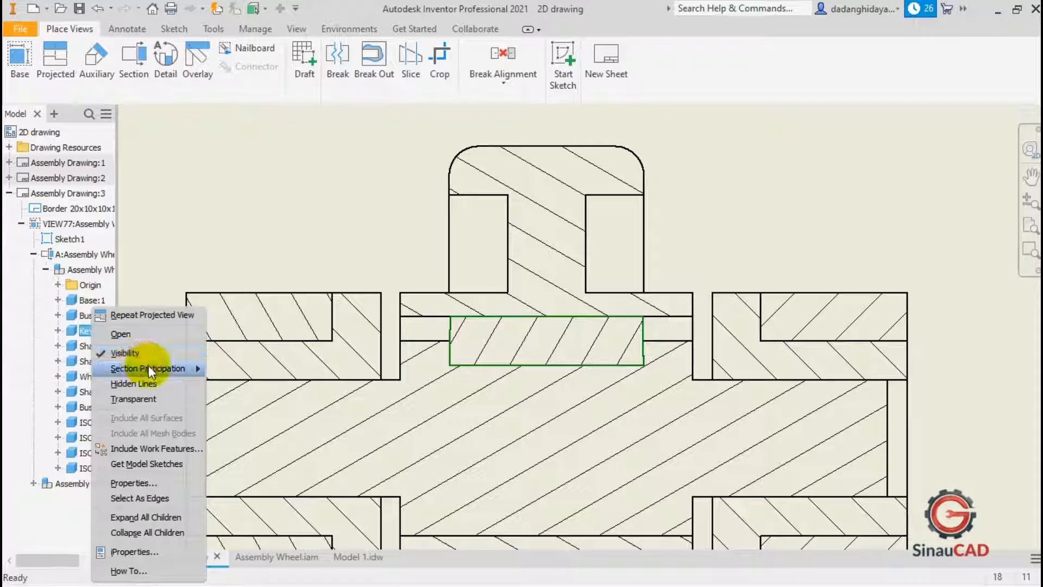
{"action": "mouse_move", "coordinate": [156, 368]}
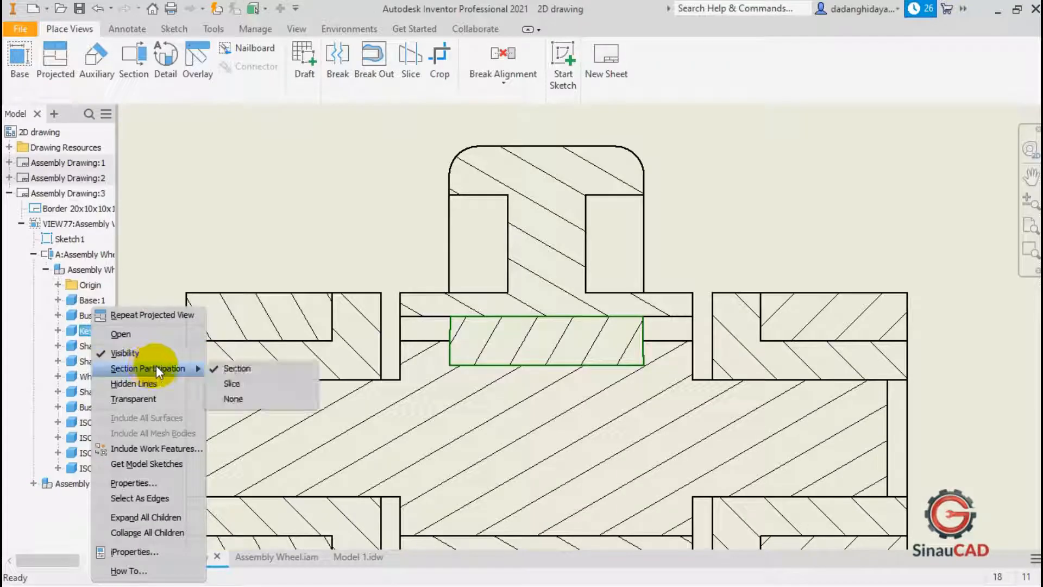
{"action": "left_click", "coordinate": [242, 399]}
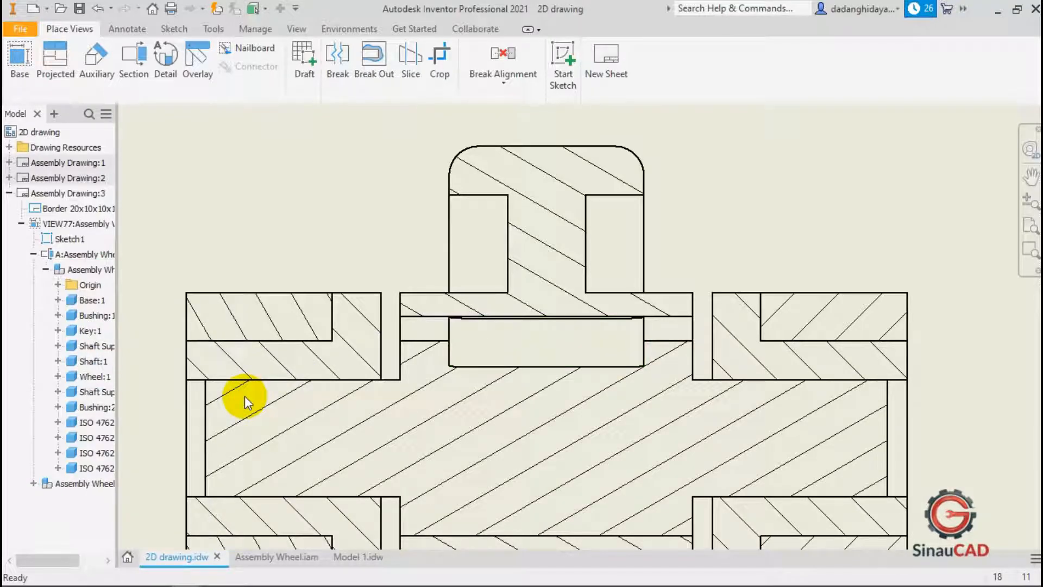
{"action": "scroll", "coordinate": [538, 341], "scroll_direction": "up", "scroll_amount": 4}
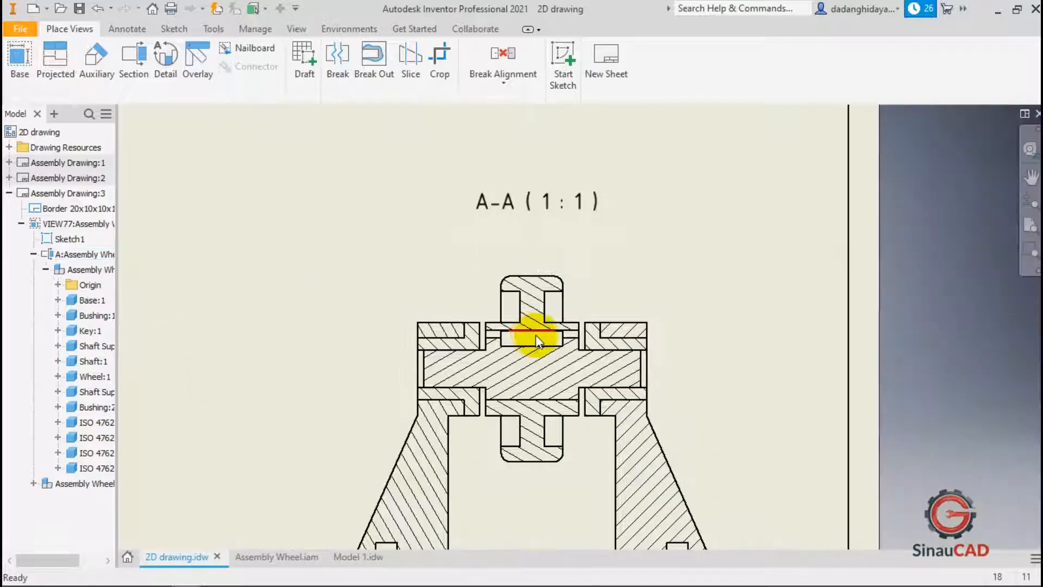
Exclude Shaft:1 from sectioning in section view A by setting its section participation to None.
{"action": "left_click", "coordinate": [96, 361]}
{"action": "right_click", "coordinate": [97, 361]}
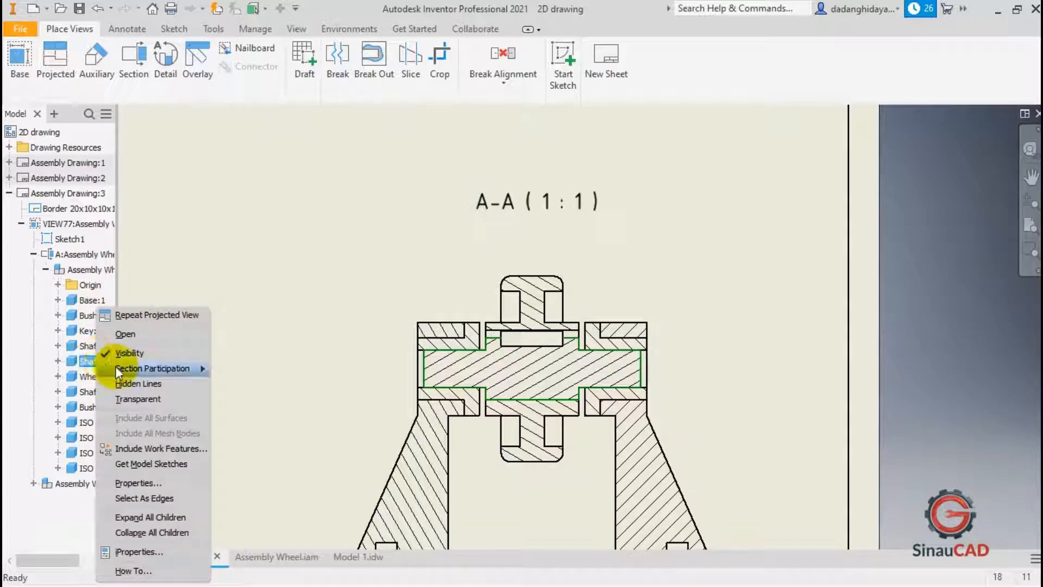
{"action": "mouse_move", "coordinate": [198, 379]}
{"action": "left_click", "coordinate": [233, 401]}
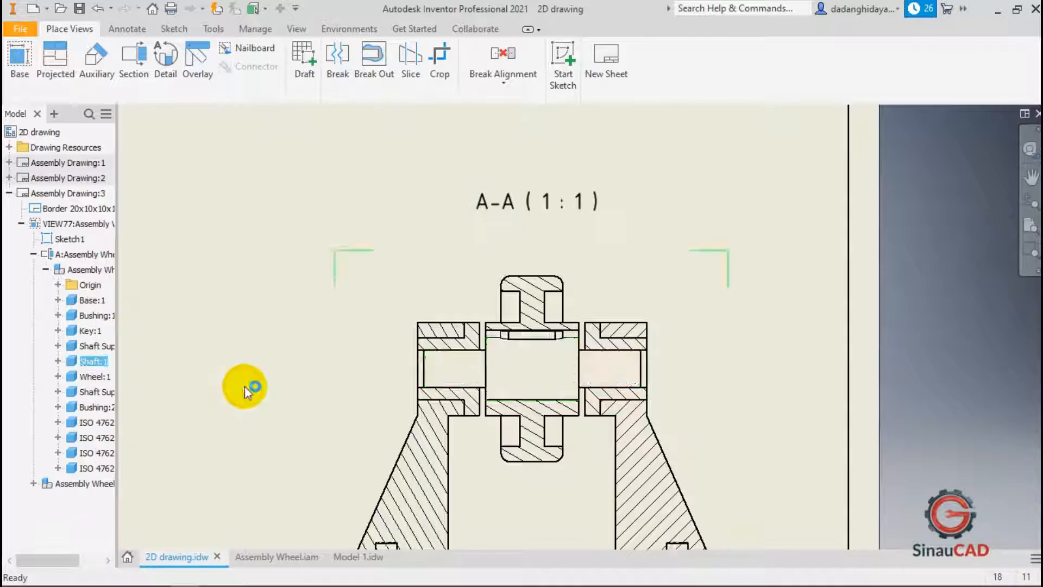
Examine the key, shaft and right bolt in section view A-A, then the side view beside it.
{"action": "scroll", "coordinate": [621, 369], "scroll_direction": "up", "scroll_amount": 3}
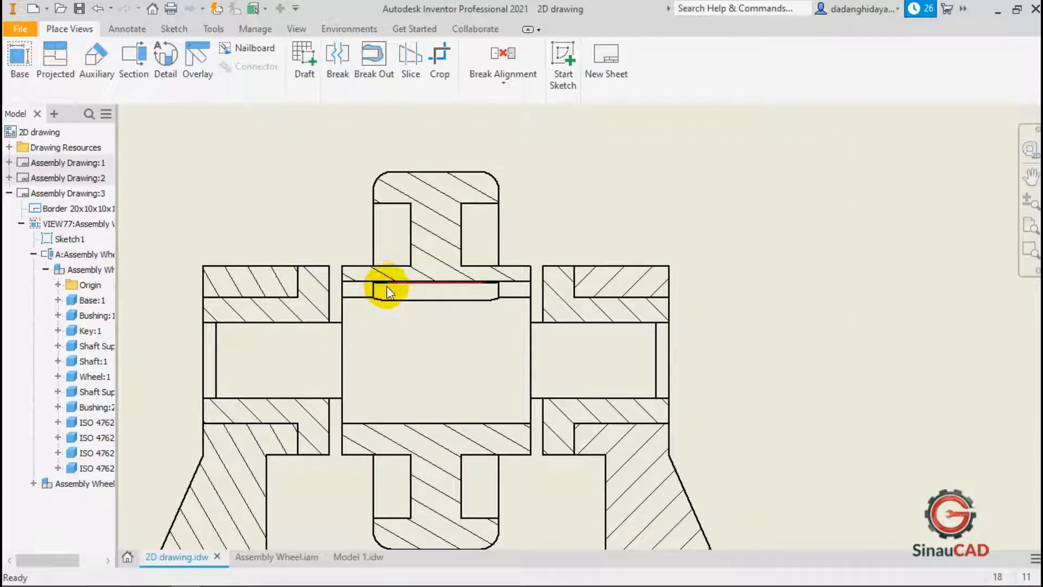
{"action": "scroll", "coordinate": [384, 285], "scroll_direction": "up", "scroll_amount": 4}
{"action": "scroll", "coordinate": [517, 226], "scroll_direction": "down", "scroll_amount": 3}
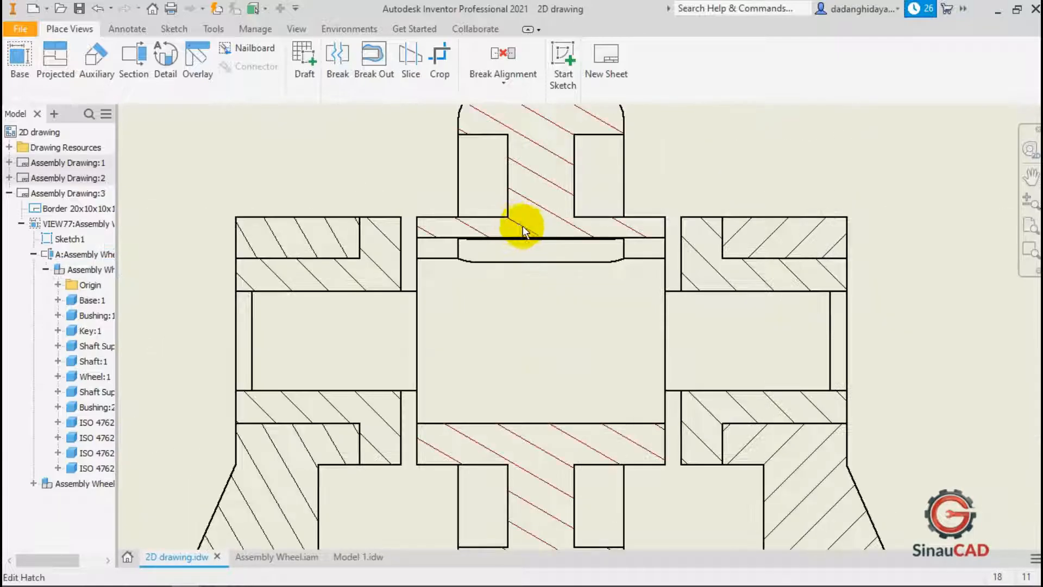
{"action": "scroll", "coordinate": [543, 271], "scroll_direction": "down", "scroll_amount": 5}
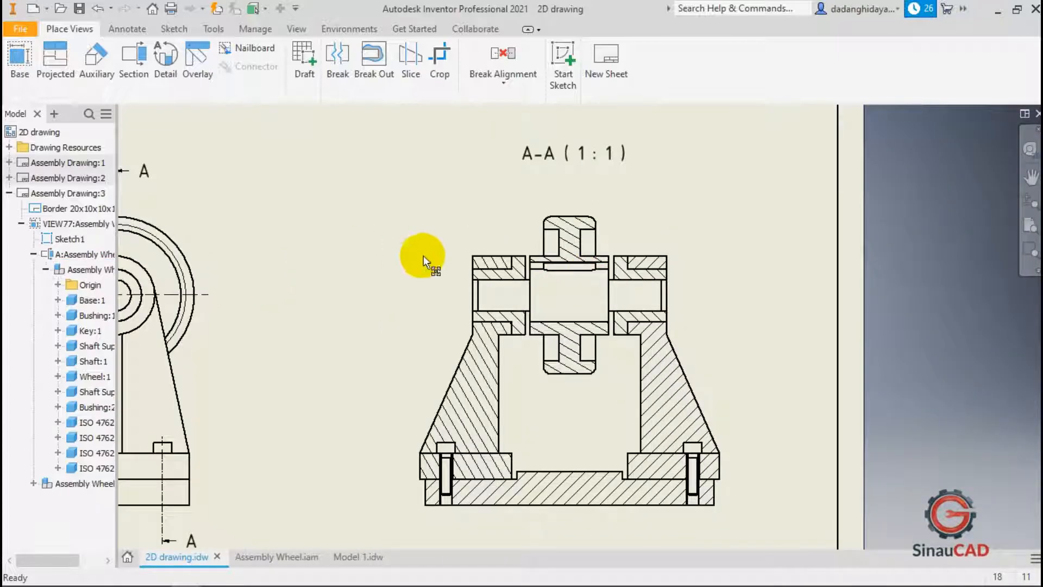
{"action": "scroll", "coordinate": [645, 275], "scroll_direction": "down", "scroll_amount": 2}
{"action": "scroll", "coordinate": [641, 380], "scroll_direction": "up", "scroll_amount": 6}
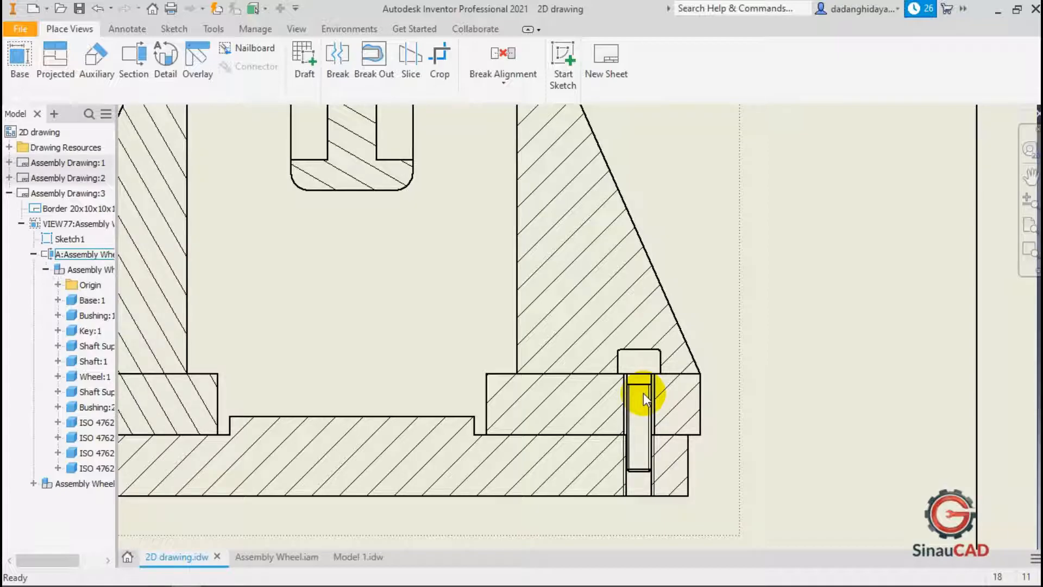
{"action": "scroll", "coordinate": [652, 397], "scroll_direction": "up", "scroll_amount": 2}
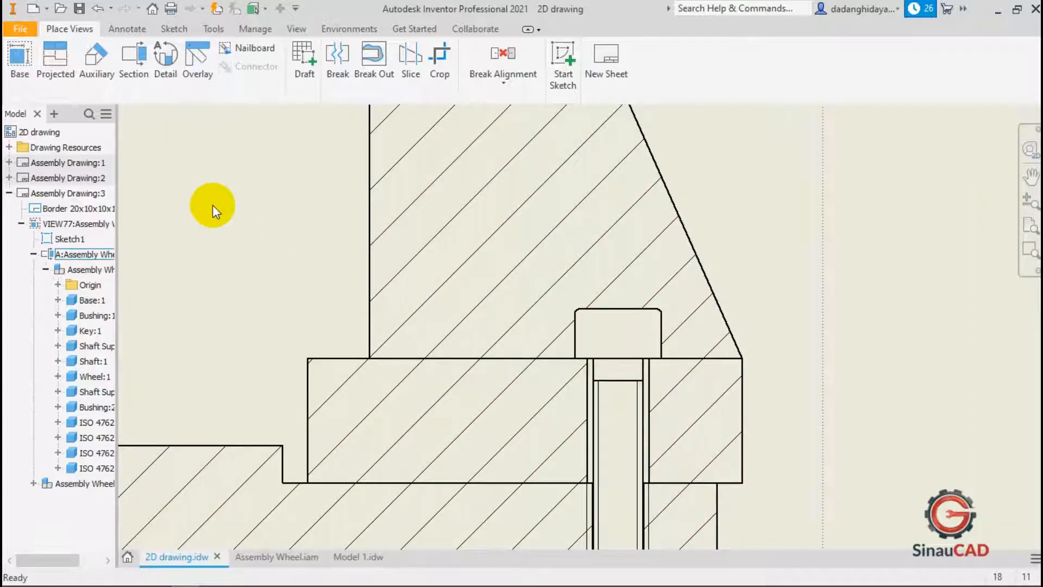
{"action": "scroll", "coordinate": [816, 361], "scroll_direction": "down", "scroll_amount": 5}
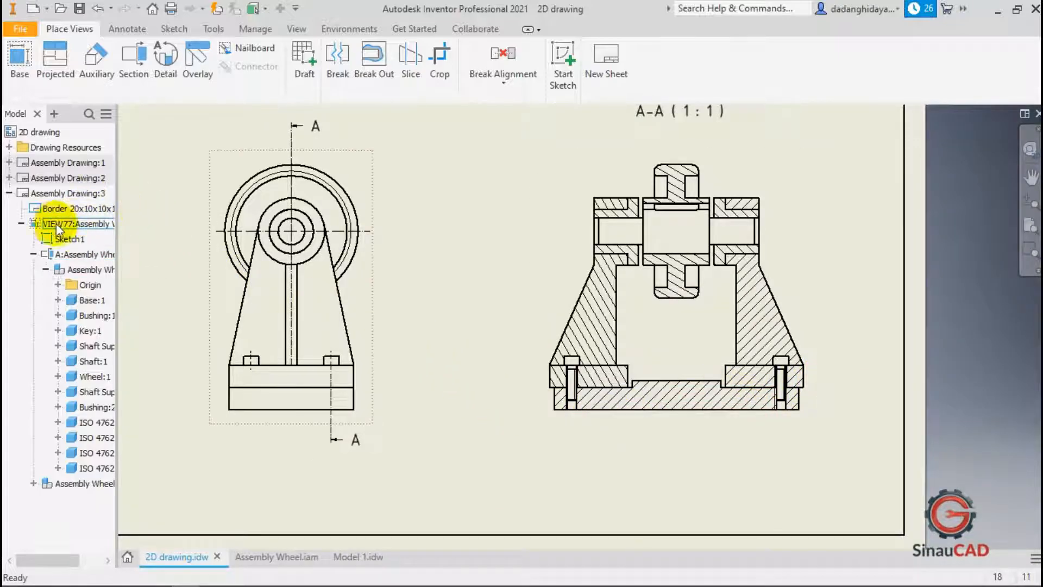
Collapse the component list of section view A in the model browser.
{"action": "left_click", "coordinate": [34, 254]}
{"action": "left_click", "coordinate": [20, 224]}
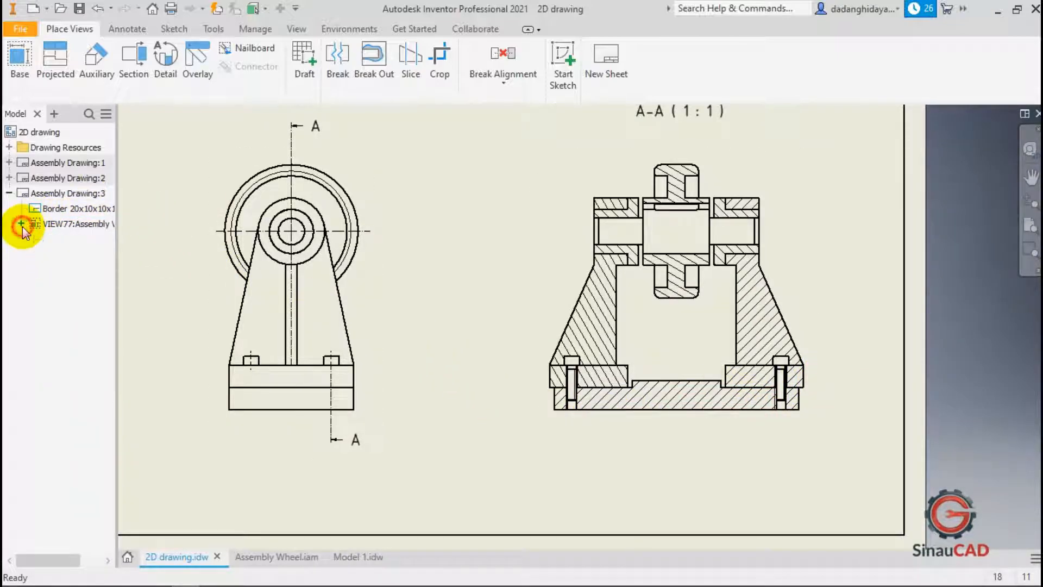
{"action": "left_click", "coordinate": [21, 224]}
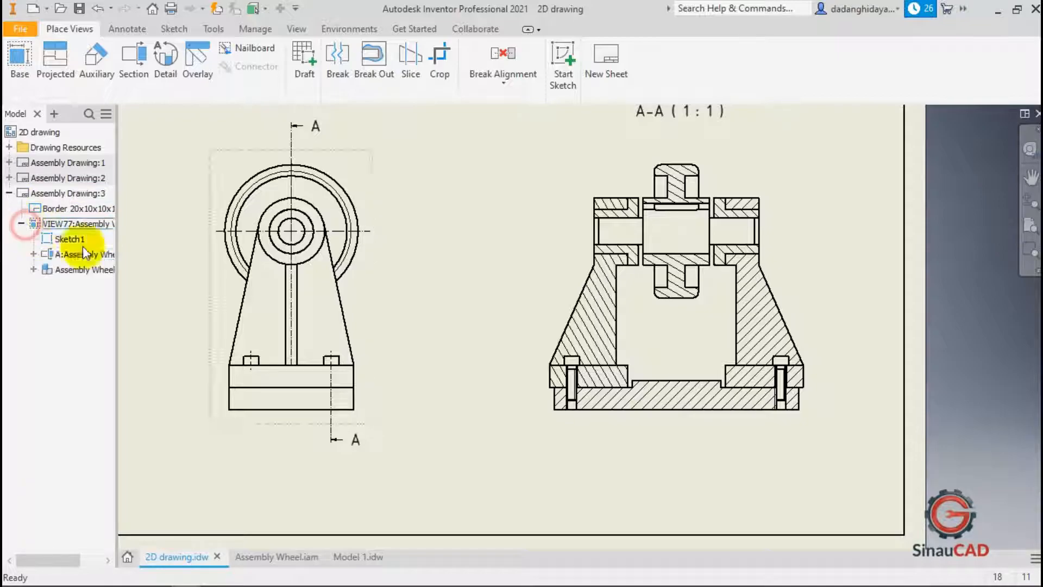
Add a centerline bisector between the upper and lower edges of the shaft's right end in section A-A.
{"action": "scroll", "coordinate": [478, 432], "scroll_direction": "down", "scroll_amount": 3}
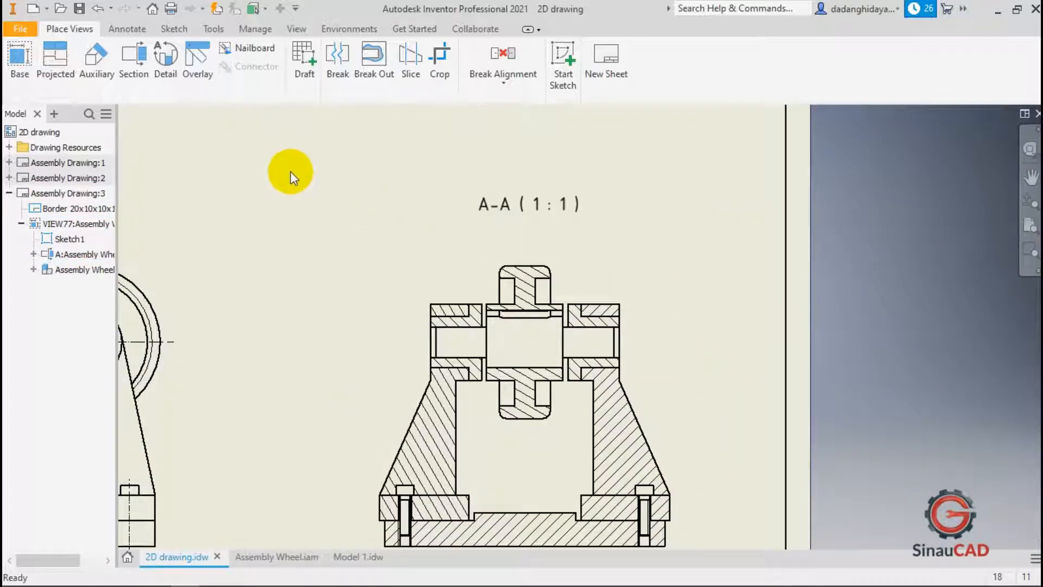
{"action": "left_click", "coordinate": [128, 28]}
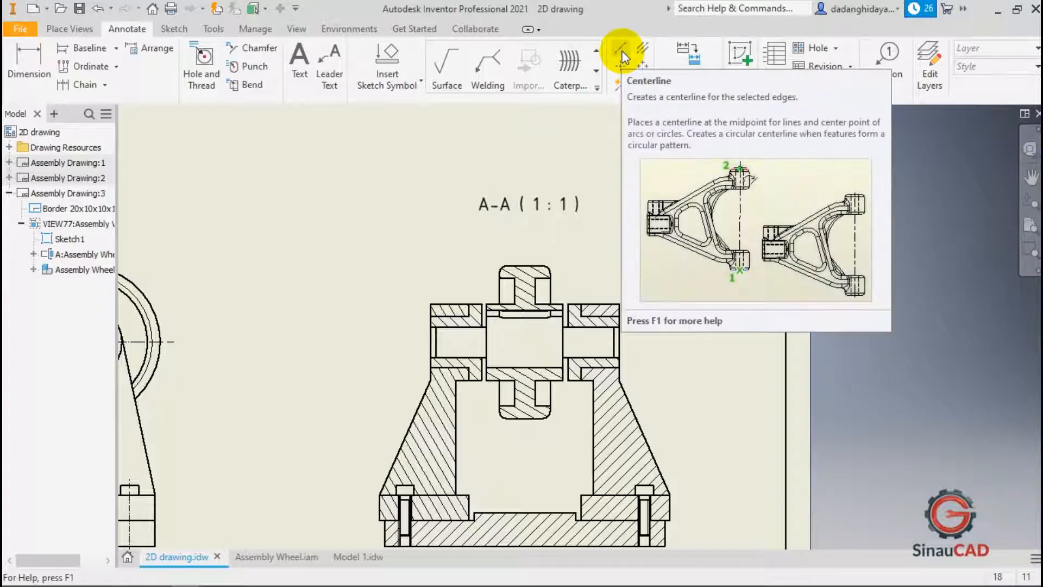
{"action": "left_click", "coordinate": [643, 48]}
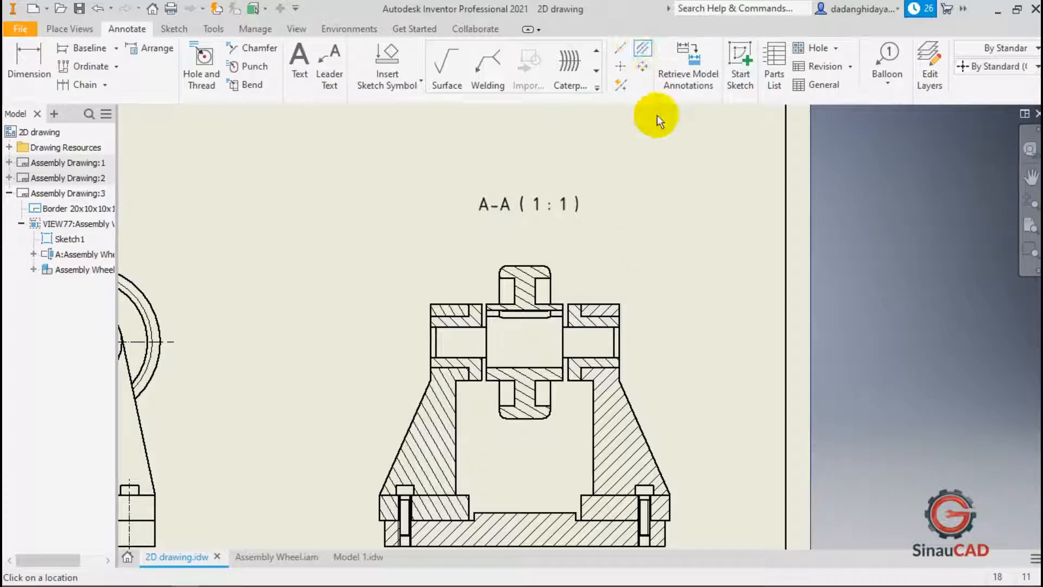
{"action": "scroll", "coordinate": [571, 334], "scroll_direction": "up", "scroll_amount": 5}
{"action": "left_click", "coordinate": [540, 303]}
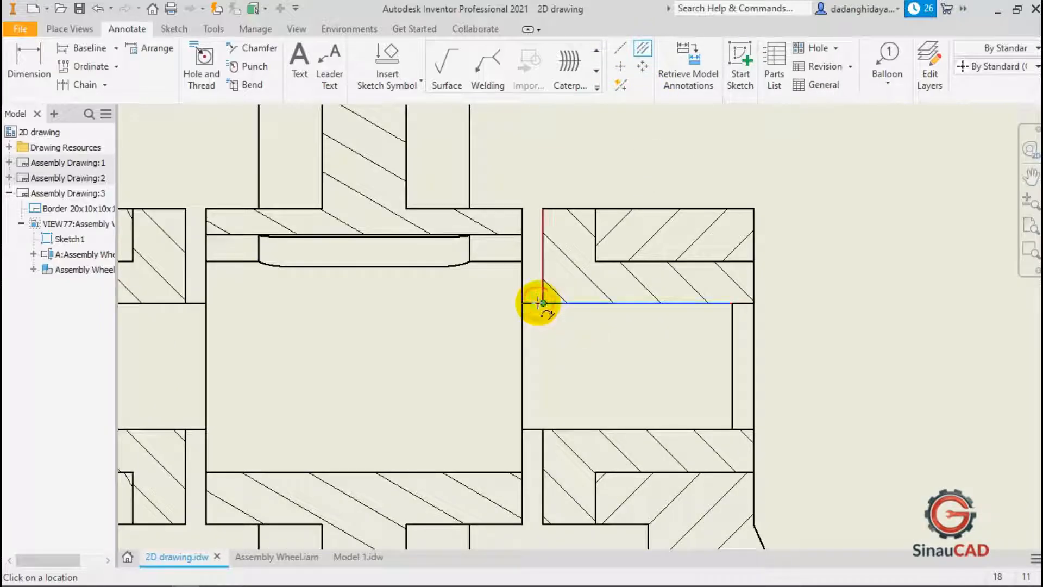
{"action": "left_click", "coordinate": [533, 428]}
{"action": "right_click", "coordinate": [596, 391]}
{"action": "left_click", "coordinate": [669, 395]}
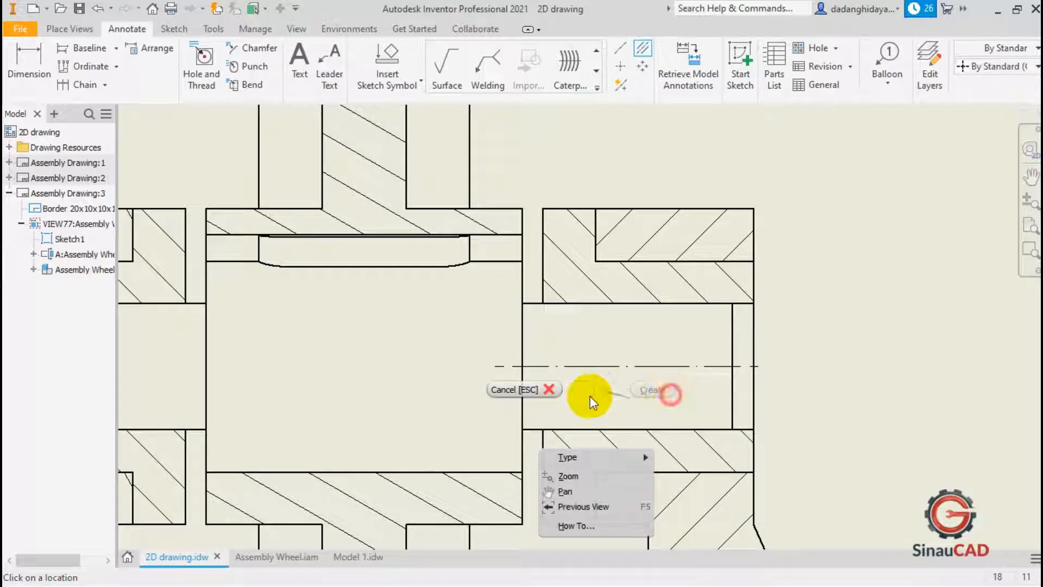
{"action": "left_click", "coordinate": [520, 376]}
Extend the shaft centerline across the whole section so it passes beyond the outer faces of both shaft supports.
{"action": "scroll", "coordinate": [711, 333], "scroll_direction": "down", "scroll_amount": 5}
{"action": "left_click", "coordinate": [642, 342]}
{"action": "left_click_drag", "start_coordinate": [635, 342], "coordinate": [456, 338]}
{"action": "left_click_drag", "start_coordinate": [723, 343], "coordinate": [745, 344]}
Add a vertical centerline bisector to the right bolt in section A-A and extend it above the bolt head and below the base.
{"action": "scroll", "coordinate": [784, 438], "scroll_direction": "down", "scroll_amount": 3}
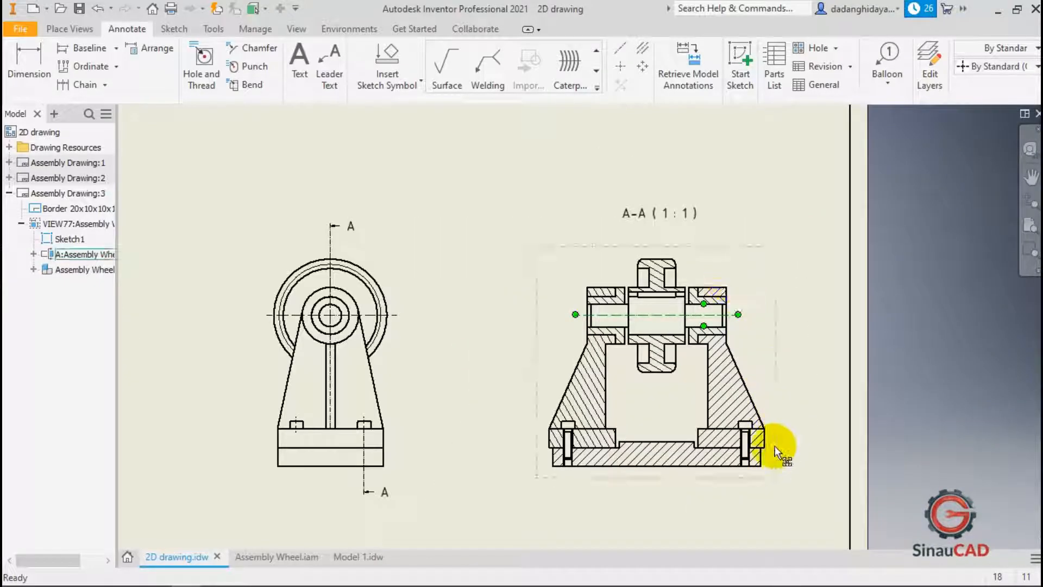
{"action": "scroll", "coordinate": [745, 443], "scroll_direction": "up", "scroll_amount": 6}
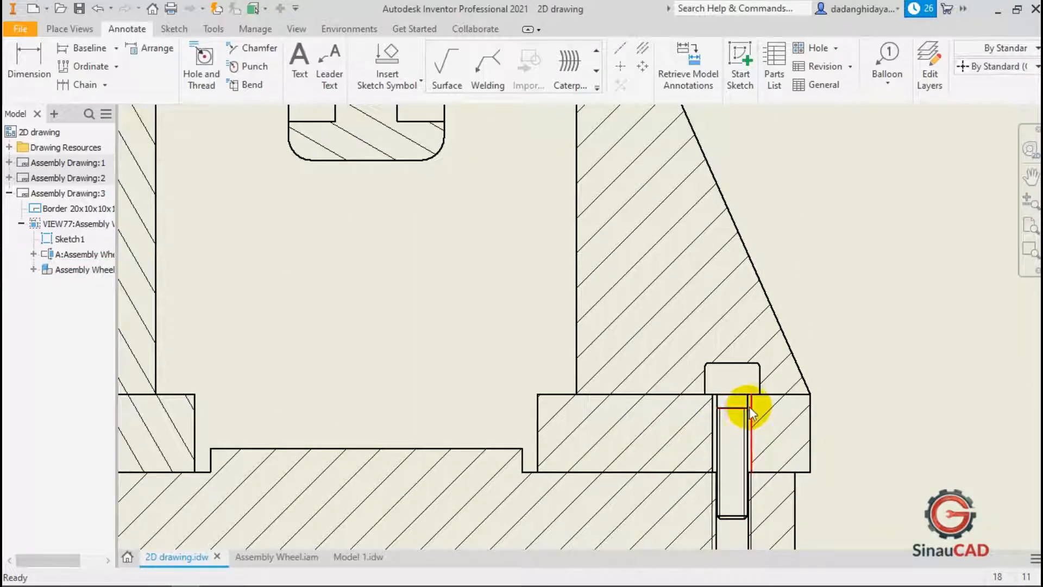
{"action": "scroll", "coordinate": [747, 400], "scroll_direction": "down", "scroll_amount": 3}
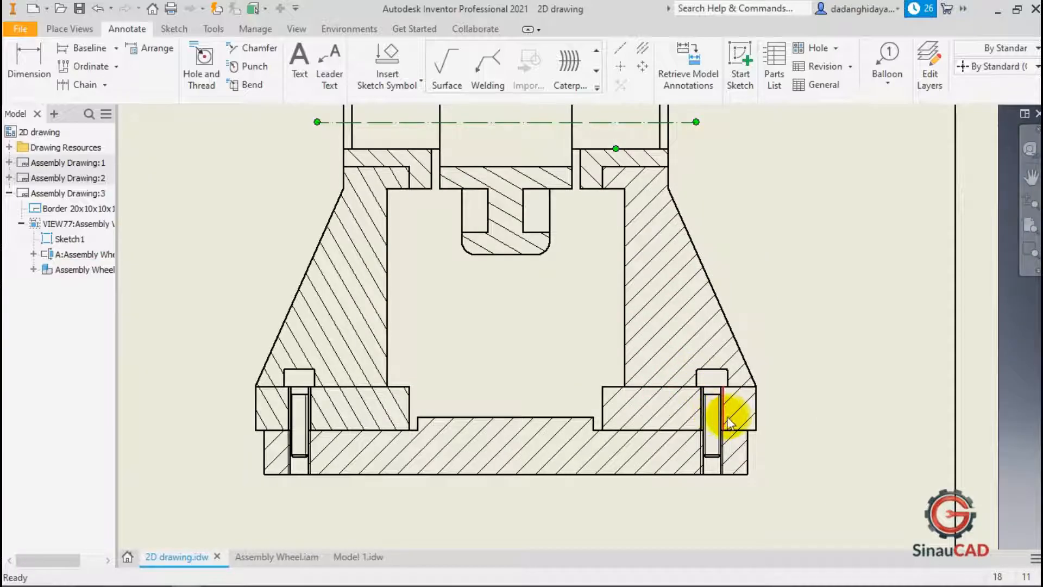
{"action": "scroll", "coordinate": [728, 414], "scroll_direction": "up", "scroll_amount": 3}
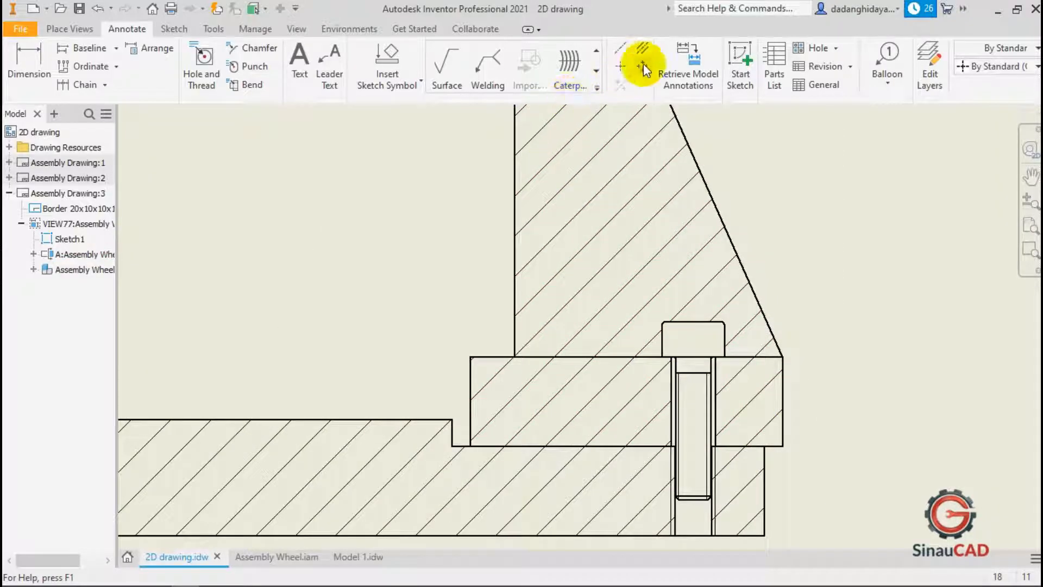
{"action": "left_click", "coordinate": [644, 47]}
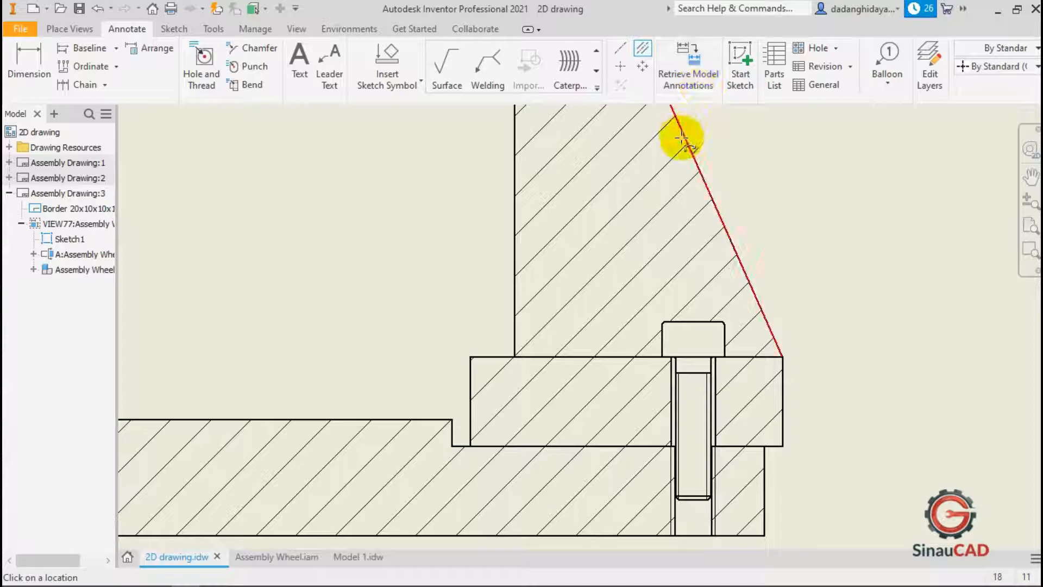
{"action": "scroll", "coordinate": [706, 391], "scroll_direction": "up", "scroll_amount": 4}
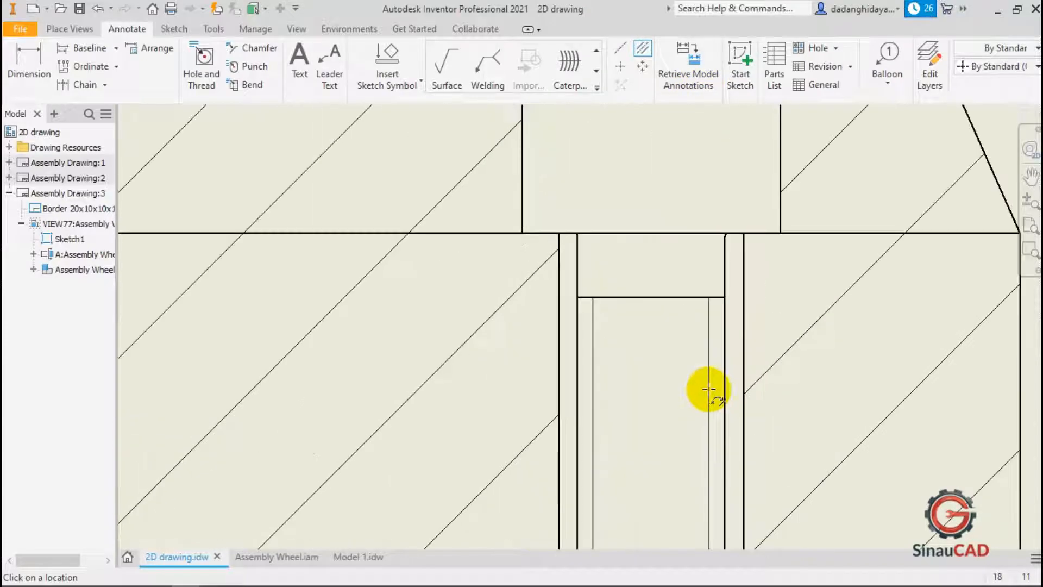
{"action": "left_click", "coordinate": [726, 331]}
{"action": "left_click", "coordinate": [577, 333]}
{"action": "scroll", "coordinate": [684, 282], "scroll_direction": "down", "scroll_amount": 5}
{"action": "key", "text": "Escape"}
{"action": "left_click_drag", "start_coordinate": [678, 258], "coordinate": [682, 238]}
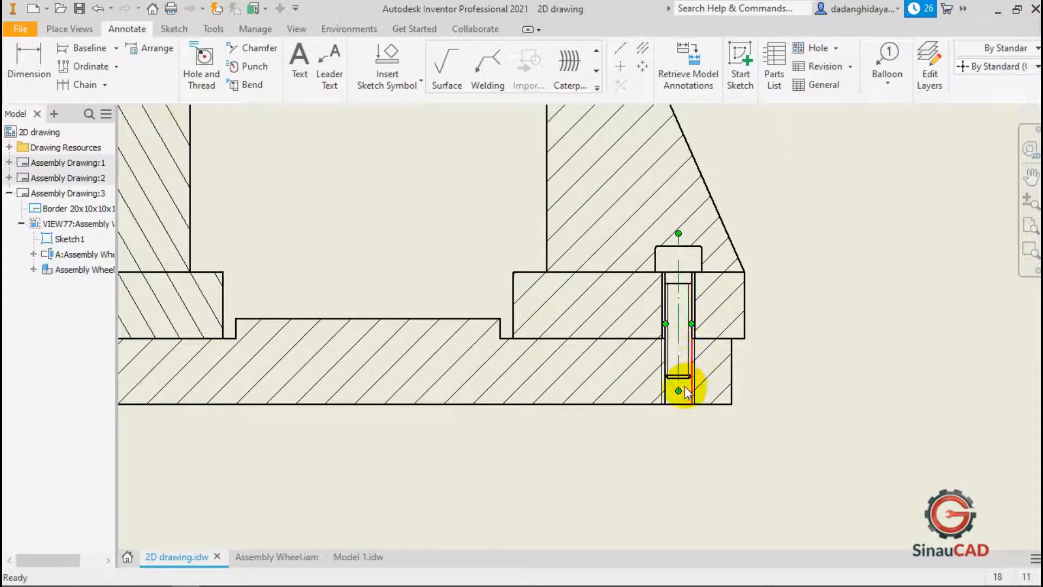
{"action": "left_click_drag", "start_coordinate": [677, 391], "coordinate": [676, 427]}
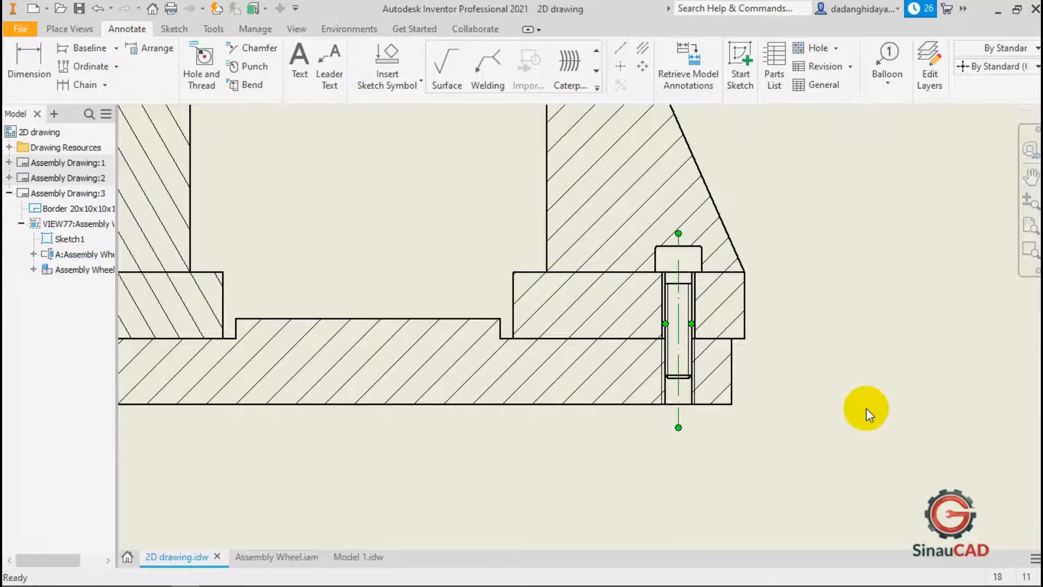
Create a centerline for the left bolt from the midpoint of its head's top edge to the midpoint of the hole's bottom edge.
{"action": "scroll", "coordinate": [862, 408], "scroll_direction": "down", "scroll_amount": 3}
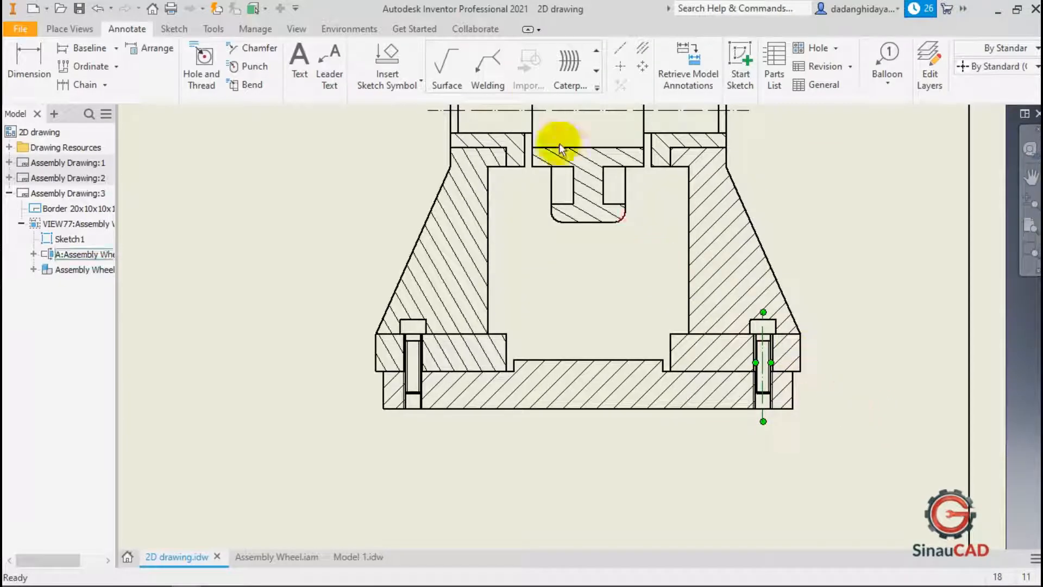
{"action": "left_click", "coordinate": [622, 49]}
{"action": "scroll", "coordinate": [380, 302], "scroll_direction": "up", "scroll_amount": 5}
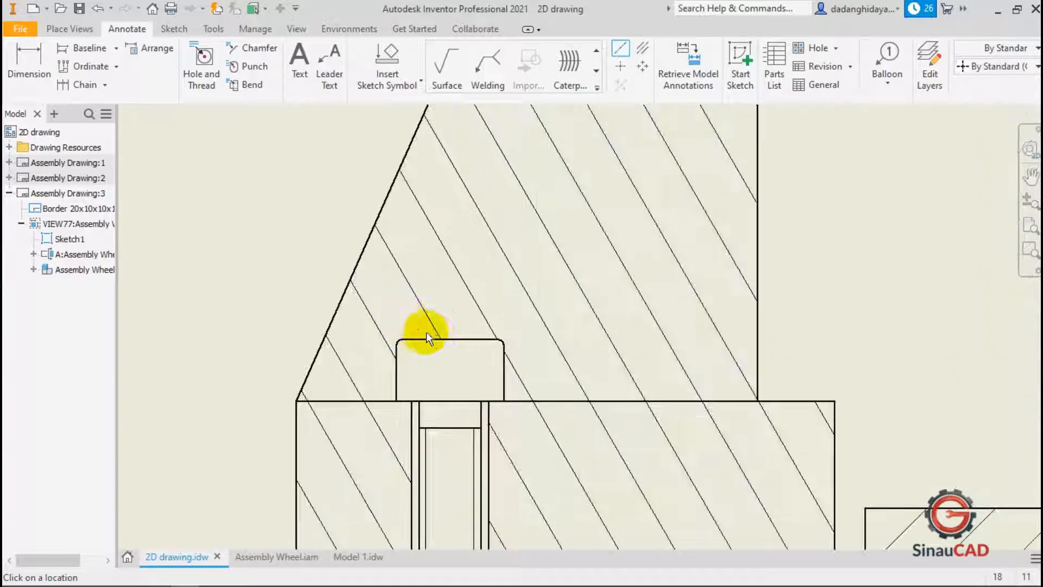
{"action": "left_click", "coordinate": [450, 339]}
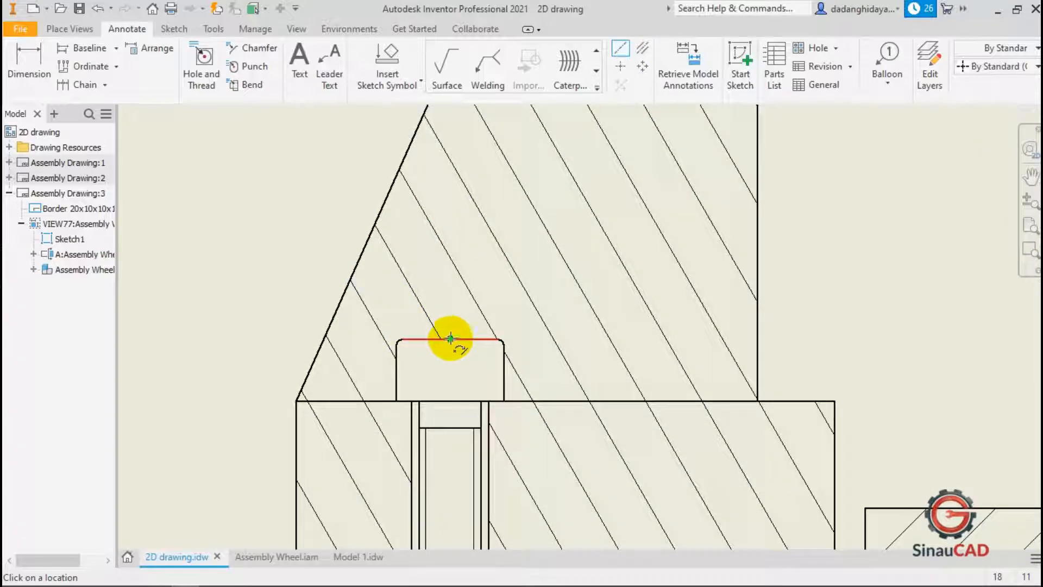
{"action": "scroll", "coordinate": [474, 280], "scroll_direction": "down", "scroll_amount": 3}
{"action": "scroll", "coordinate": [473, 413], "scroll_direction": "down", "scroll_amount": 3}
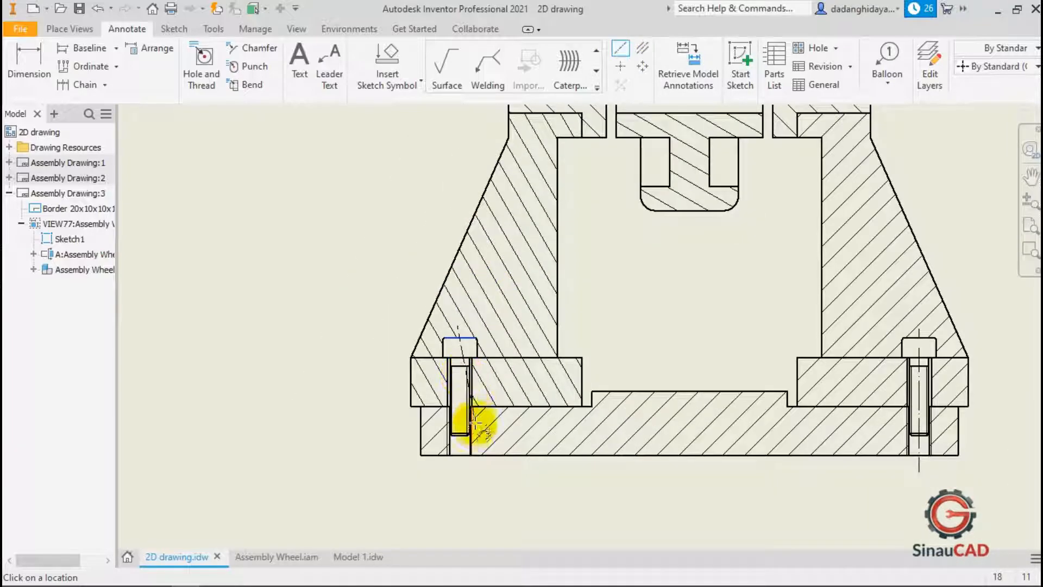
{"action": "scroll", "coordinate": [466, 447], "scroll_direction": "up", "scroll_amount": 4}
{"action": "left_click", "coordinate": [450, 466]}
{"action": "right_click", "coordinate": [499, 506]}
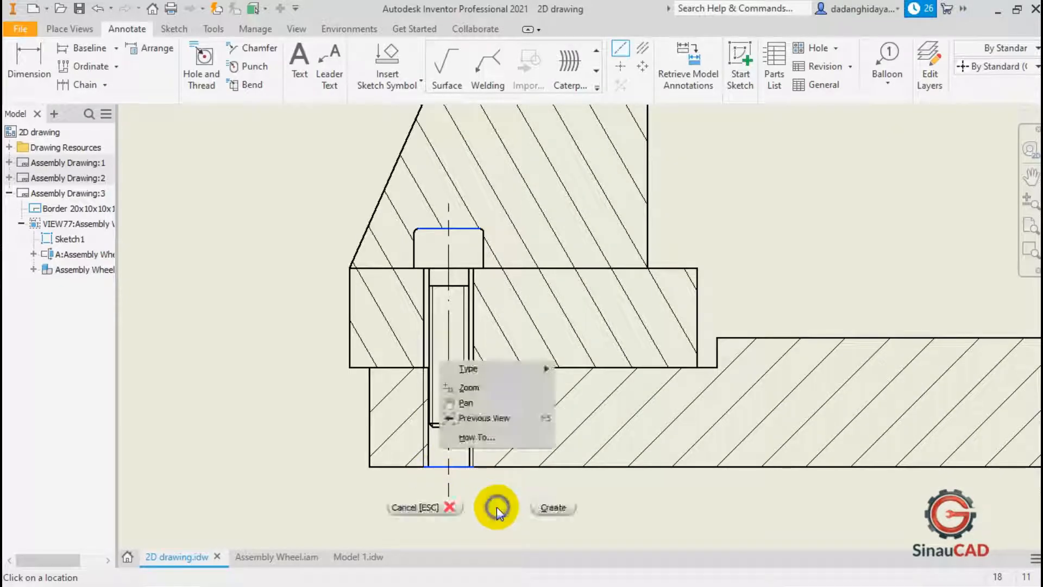
{"action": "left_click", "coordinate": [537, 507]}
Move the A-A (1:1) label slightly higher above the section view.
{"action": "scroll", "coordinate": [291, 413], "scroll_direction": "down", "scroll_amount": 2}
{"action": "scroll", "coordinate": [454, 429], "scroll_direction": "down", "scroll_amount": 4}
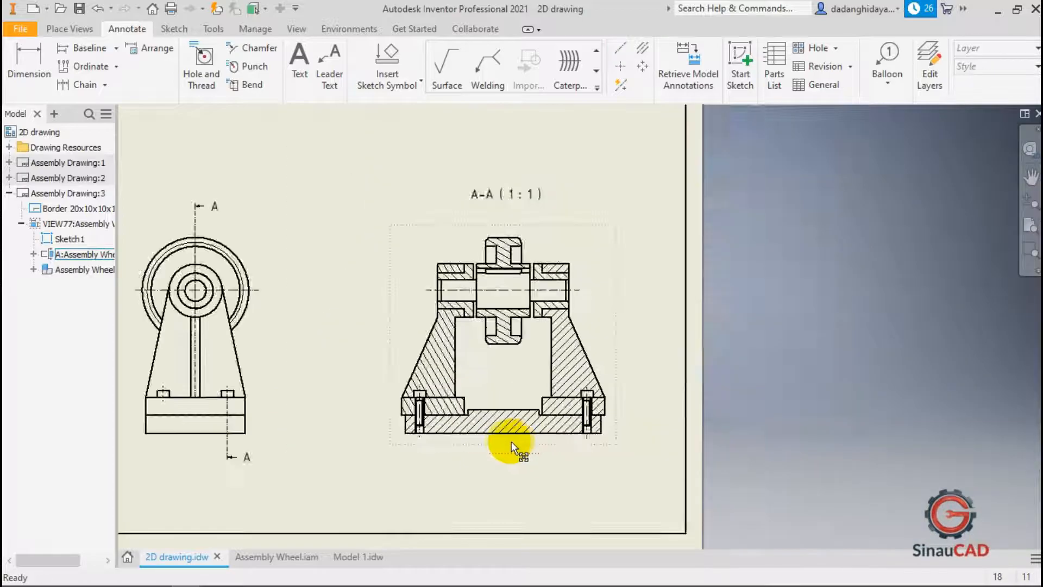
{"action": "scroll", "coordinate": [508, 262], "scroll_direction": "up", "scroll_amount": 3}
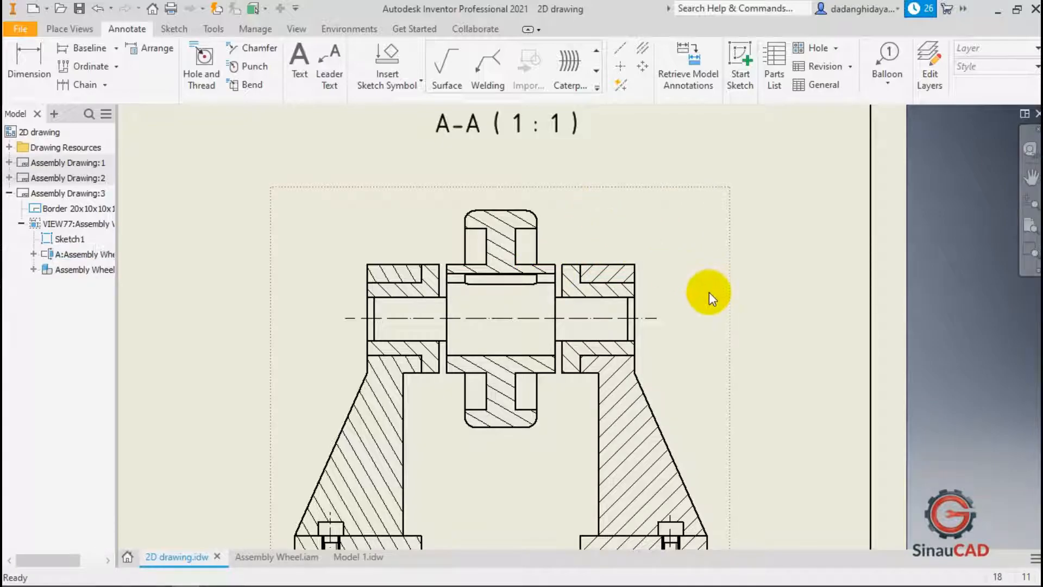
{"action": "scroll", "coordinate": [706, 289], "scroll_direction": "down", "scroll_amount": 3}
{"action": "left_click_drag", "start_coordinate": [605, 195], "coordinate": [608, 185]}
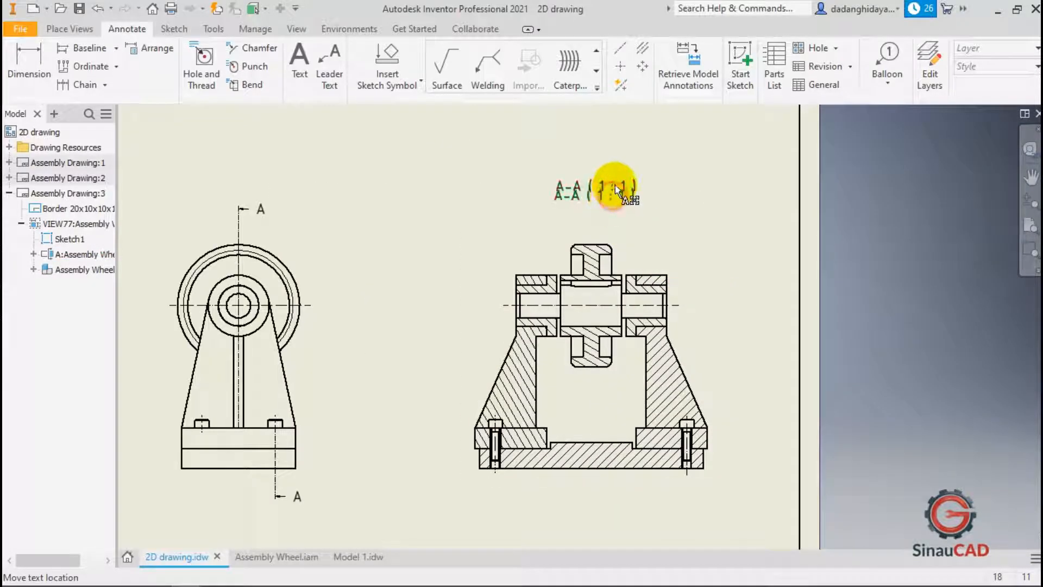
{"action": "left_click", "coordinate": [348, 168]}
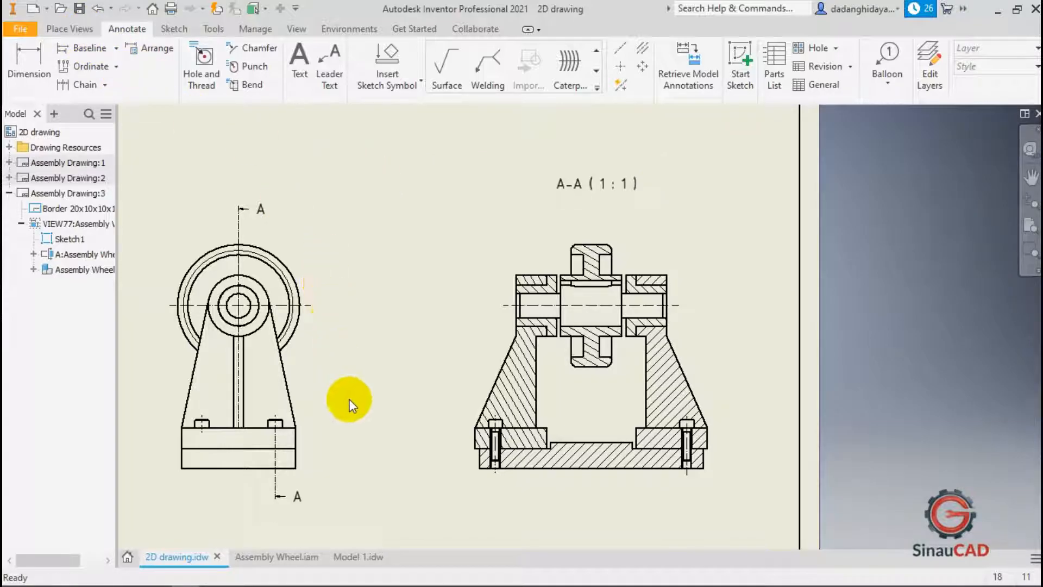
Switch to the Model 1 drawing and examine the hatching and the rib area near detail O in Section L-L.
{"action": "left_click", "coordinate": [358, 556]}
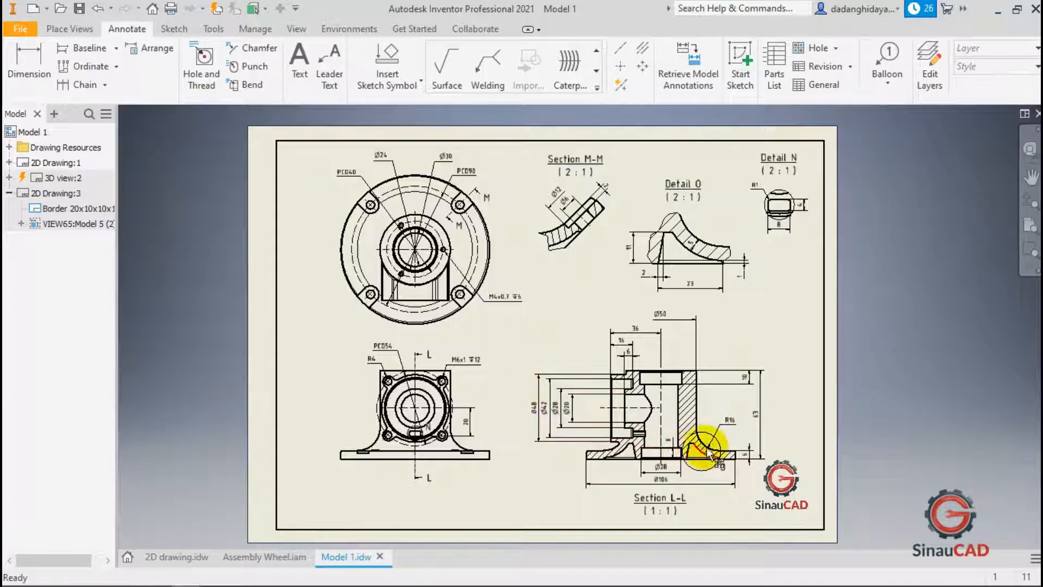
{"action": "scroll", "coordinate": [748, 459], "scroll_direction": "up", "scroll_amount": 4}
{"action": "scroll", "coordinate": [741, 461], "scroll_direction": "up", "scroll_amount": 4}
{"action": "left_click", "coordinate": [729, 440]}
{"action": "scroll", "coordinate": [731, 439], "scroll_direction": "down", "scroll_amount": 3}
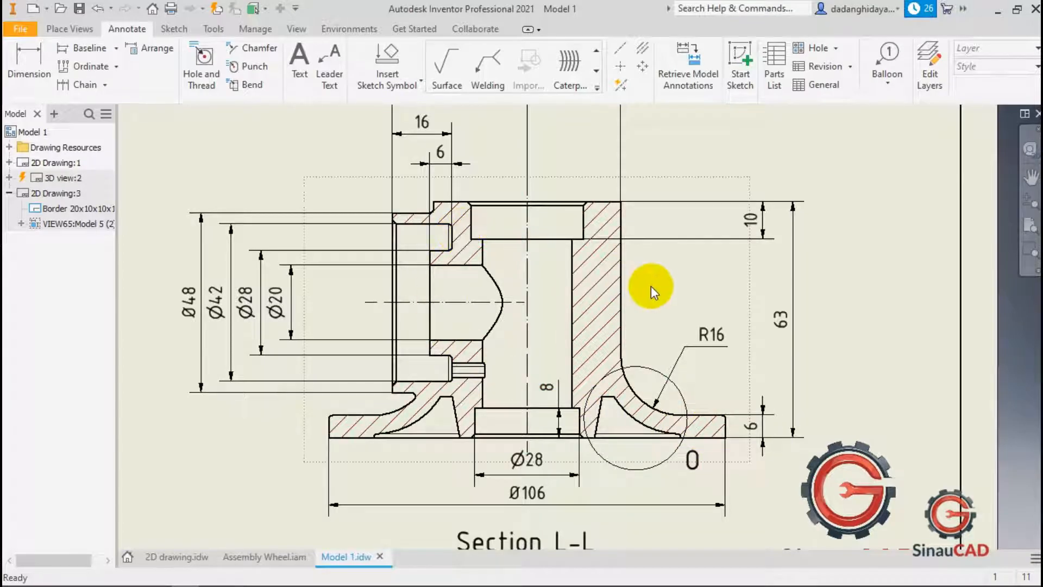
{"action": "scroll", "coordinate": [717, 348], "scroll_direction": "down", "scroll_amount": 3}
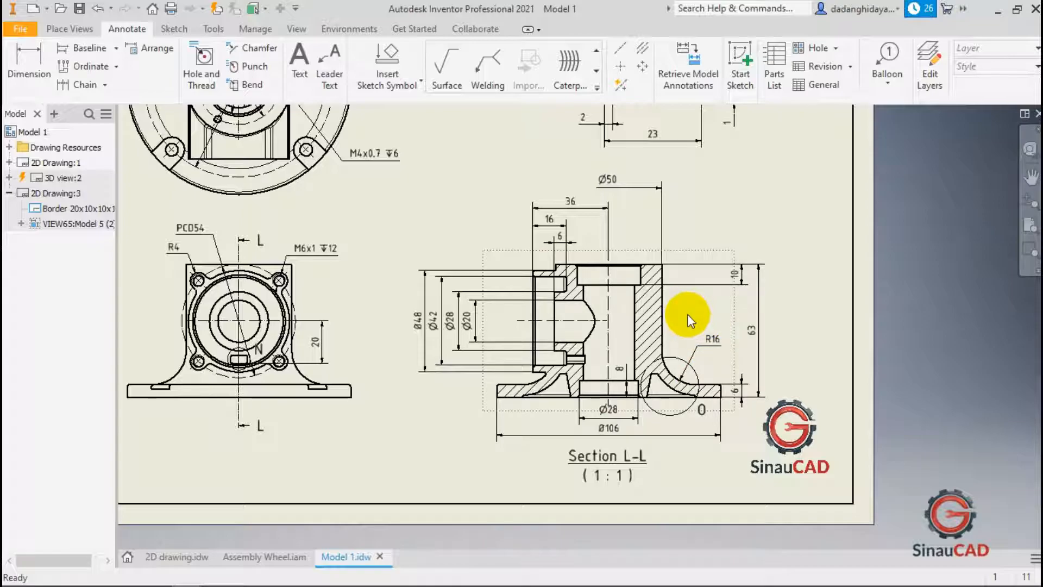
Return to the 2D drawing and examine the wheel hub, key and bushing areas in section A-A.
{"action": "left_click", "coordinate": [193, 555]}
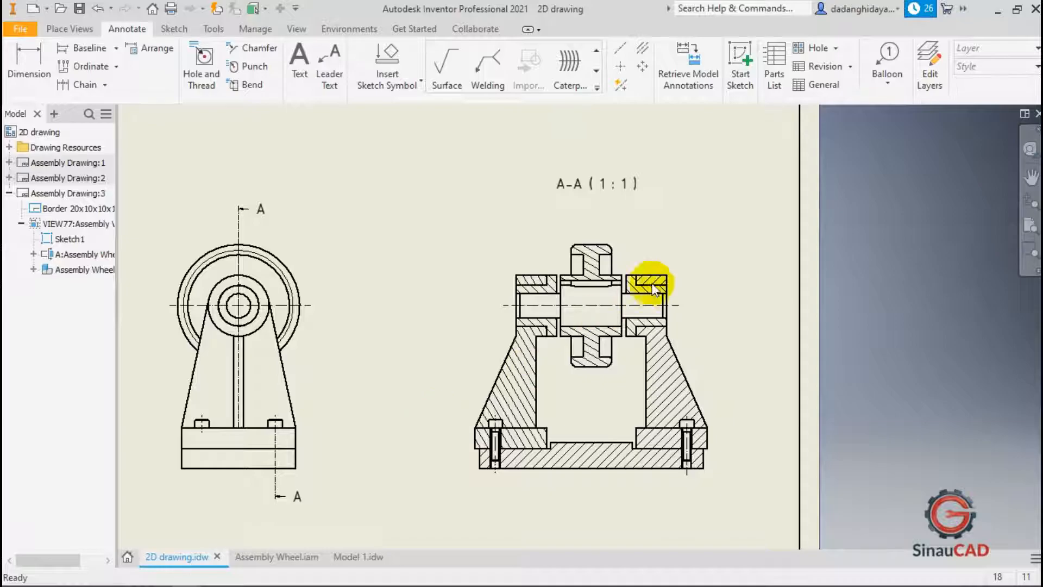
{"action": "scroll", "coordinate": [510, 264], "scroll_direction": "down", "scroll_amount": 4}
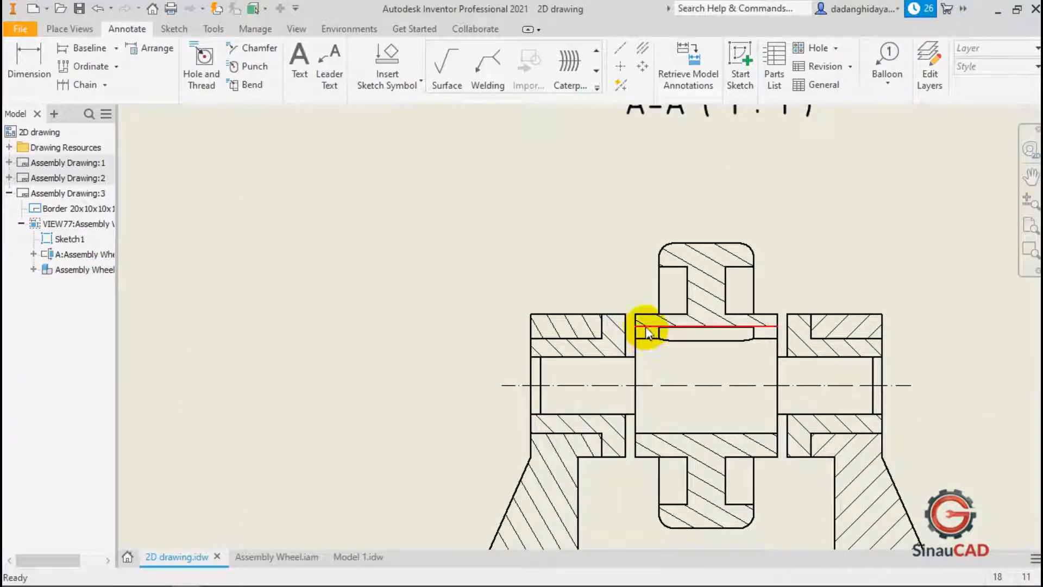
{"action": "scroll", "coordinate": [641, 326], "scroll_direction": "down", "scroll_amount": 3}
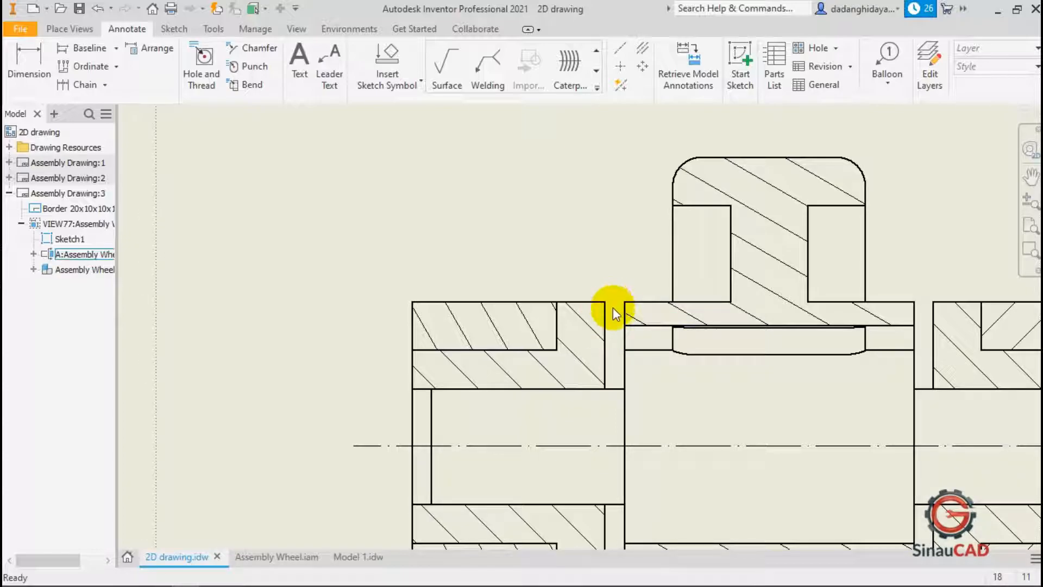
{"action": "scroll", "coordinate": [641, 329], "scroll_direction": "up", "scroll_amount": 6}
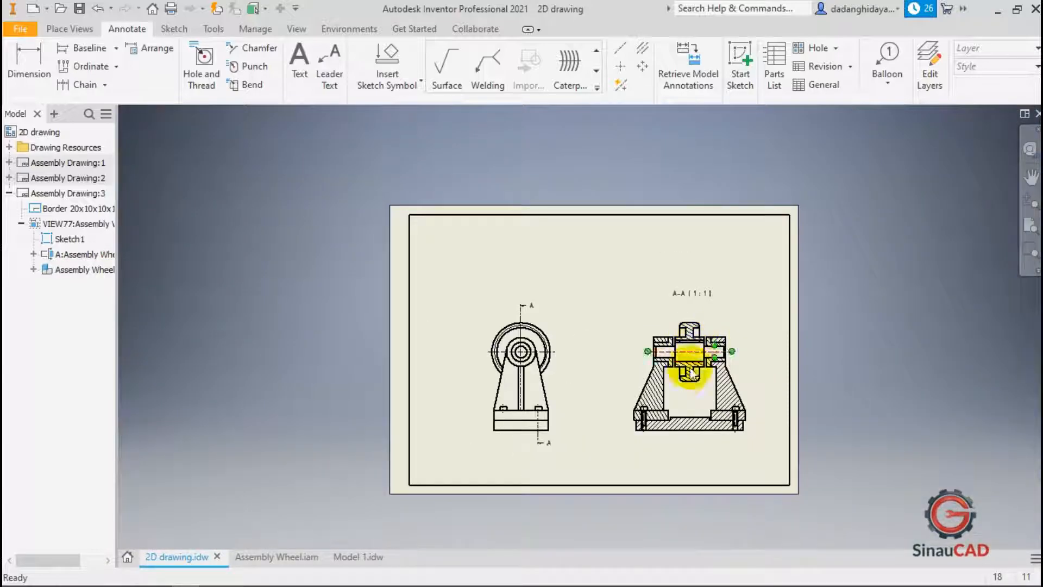
{"action": "scroll", "coordinate": [691, 348], "scroll_direction": "down", "scroll_amount": 4}
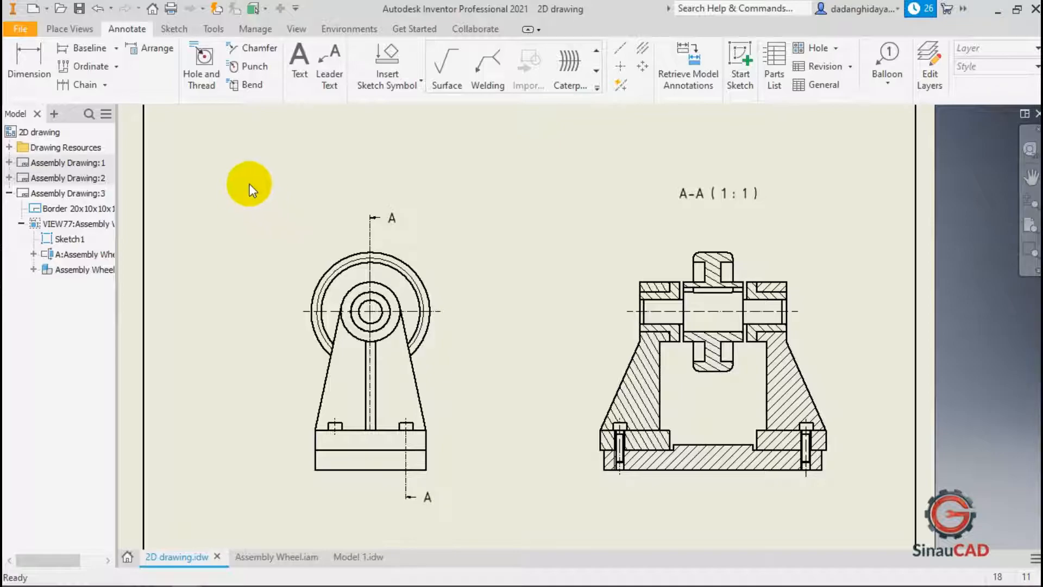
Dimension the overall width between the outer edges of the two support feet, placing it below section A-A.
{"action": "left_click", "coordinate": [30, 64]}
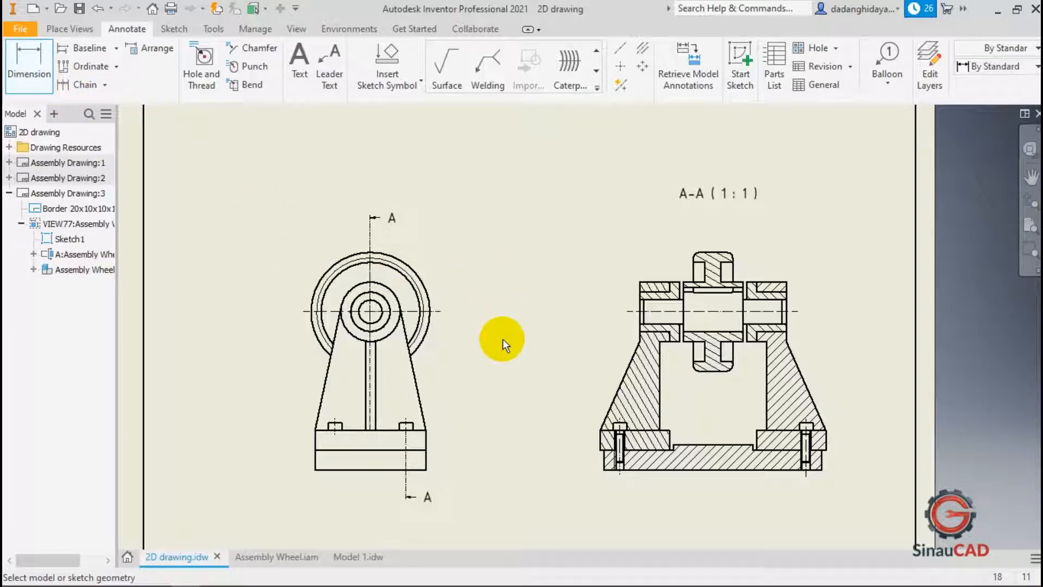
{"action": "scroll", "coordinate": [552, 415], "scroll_direction": "down", "scroll_amount": 2}
{"action": "scroll", "coordinate": [613, 465], "scroll_direction": "up", "scroll_amount": 3}
{"action": "scroll", "coordinate": [435, 389], "scroll_direction": "up", "scroll_amount": 3}
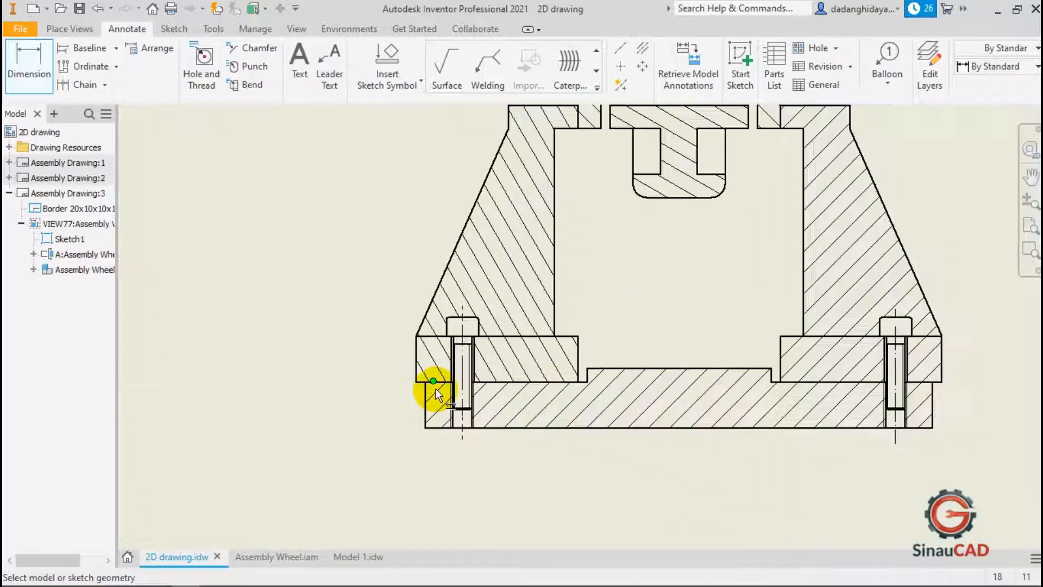
{"action": "left_click", "coordinate": [419, 353]}
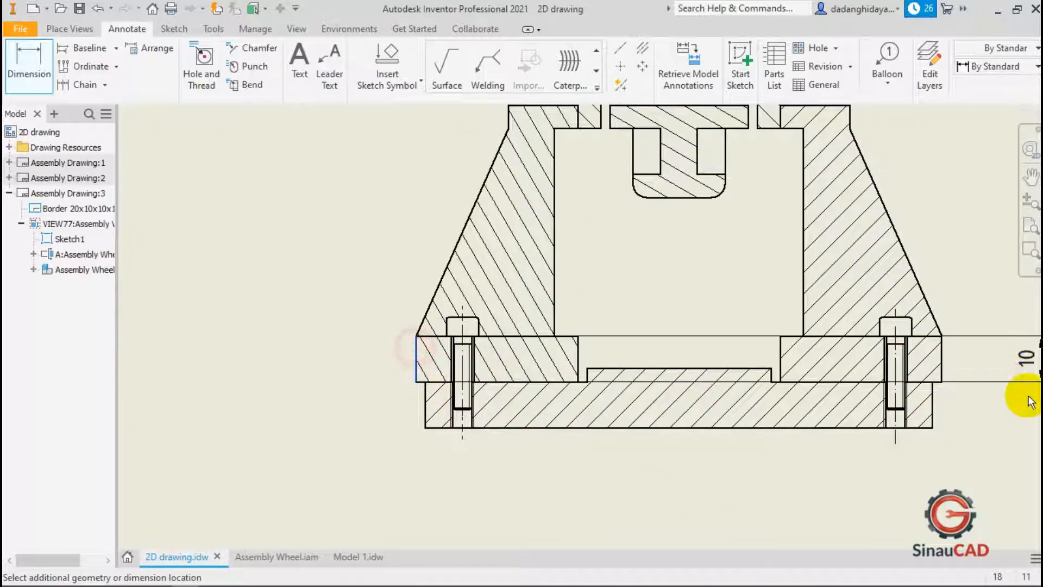
{"action": "left_click", "coordinate": [942, 360]}
{"action": "scroll", "coordinate": [931, 360], "scroll_direction": "down", "scroll_amount": 2}
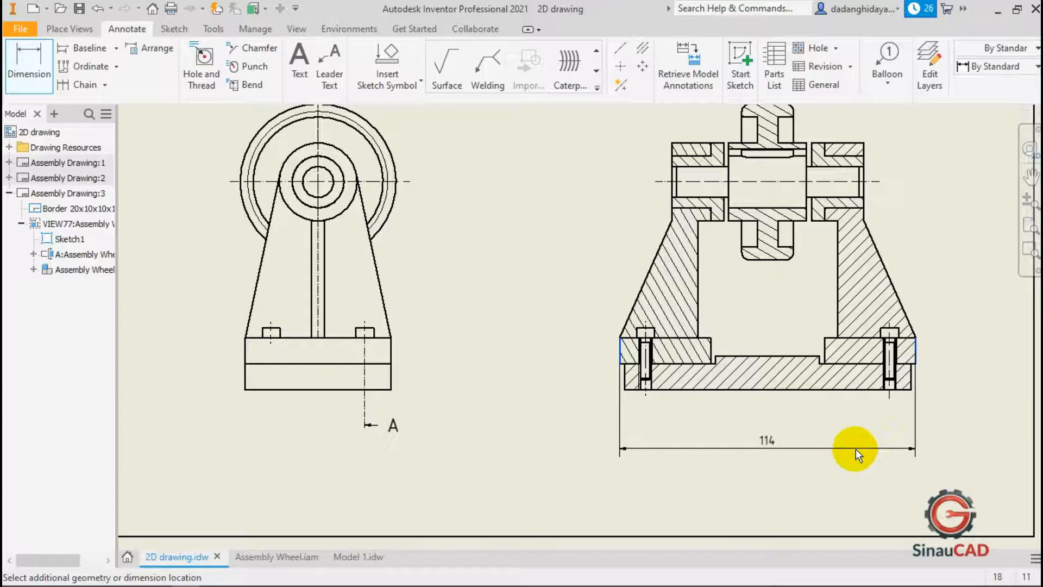
{"action": "left_click", "coordinate": [856, 449]}
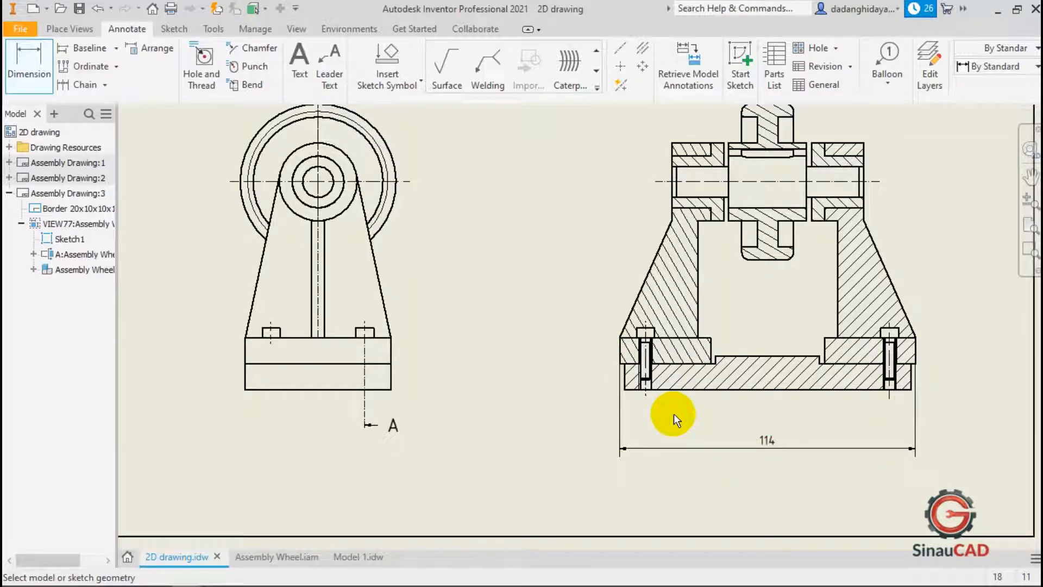
Dimension the distance between the left and right bolt centerlines in section A-A, placing it above the overall width dimension.
{"action": "scroll", "coordinate": [680, 363], "scroll_direction": "up", "scroll_amount": 5}
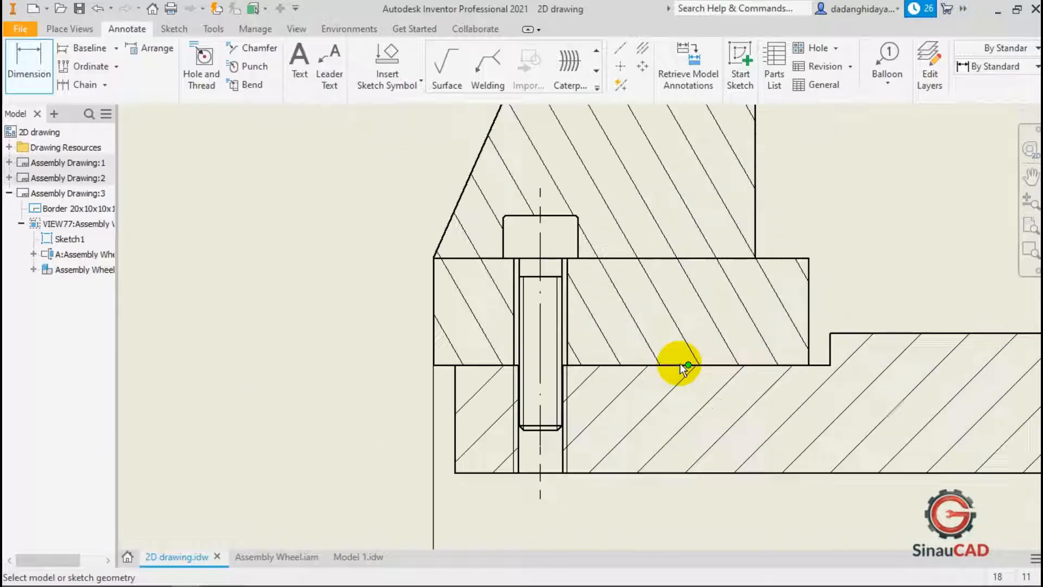
{"action": "left_click", "coordinate": [565, 341]}
{"action": "scroll", "coordinate": [431, 343], "scroll_direction": "down", "scroll_amount": 5}
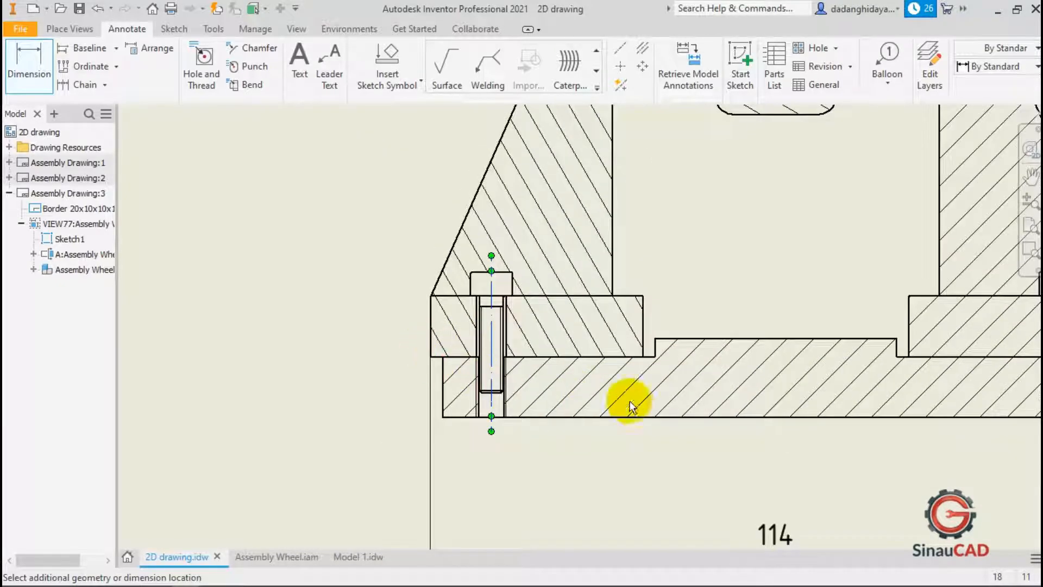
{"action": "scroll", "coordinate": [756, 392], "scroll_direction": "up", "scroll_amount": 5}
{"action": "left_click", "coordinate": [747, 329]}
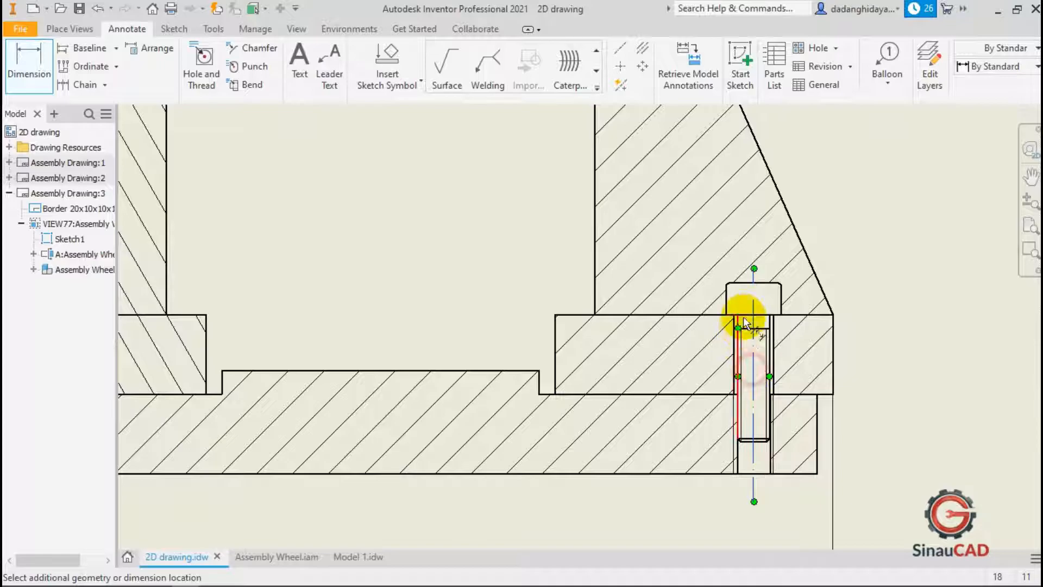
{"action": "scroll", "coordinate": [734, 359], "scroll_direction": "down", "scroll_amount": 5}
{"action": "left_click", "coordinate": [691, 406]}
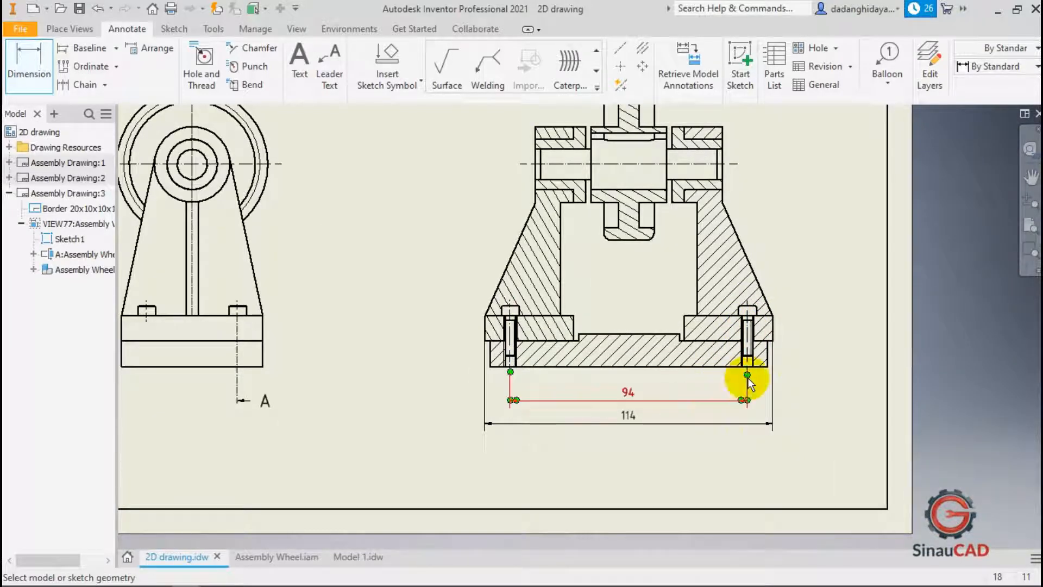
Dimension the height from the base's bottom edge to the wheel's center in the side view, placing it left of the view.
{"action": "scroll", "coordinate": [783, 391], "scroll_direction": "down", "scroll_amount": 5}
{"action": "scroll", "coordinate": [792, 327], "scroll_direction": "up", "scroll_amount": 5}
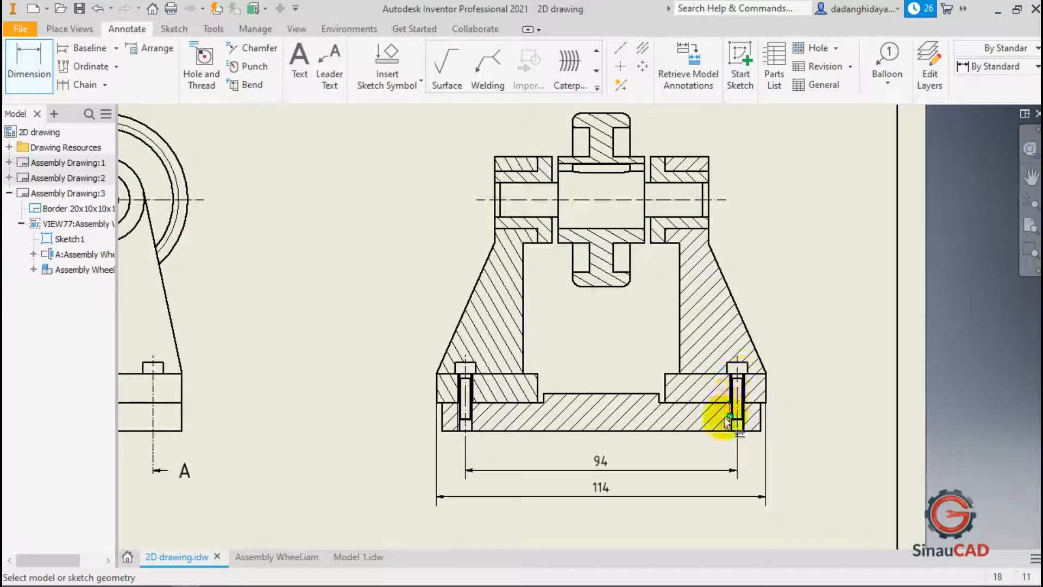
{"action": "scroll", "coordinate": [765, 415], "scroll_direction": "down", "scroll_amount": 5}
{"action": "scroll", "coordinate": [733, 419], "scroll_direction": "down", "scroll_amount": 2}
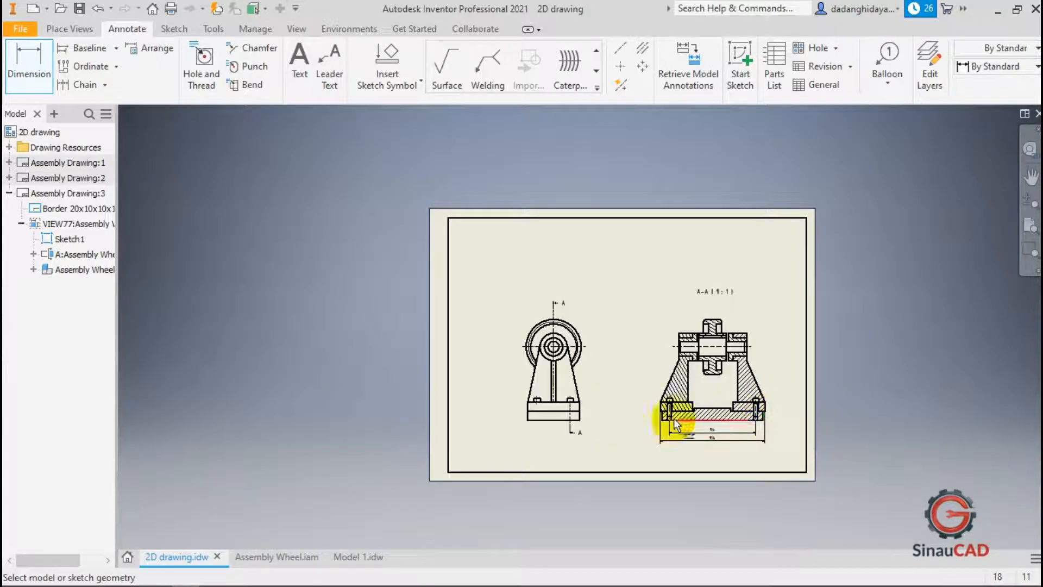
{"action": "scroll", "coordinate": [574, 410], "scroll_direction": "up", "scroll_amount": 5}
{"action": "left_click", "coordinate": [522, 430]}
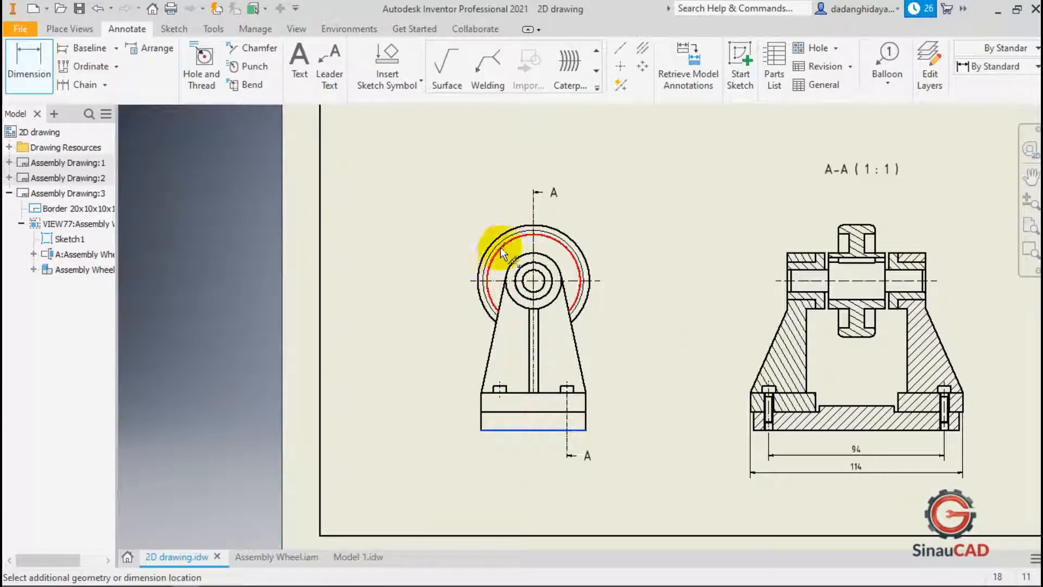
{"action": "scroll", "coordinate": [534, 227], "scroll_direction": "up", "scroll_amount": 5}
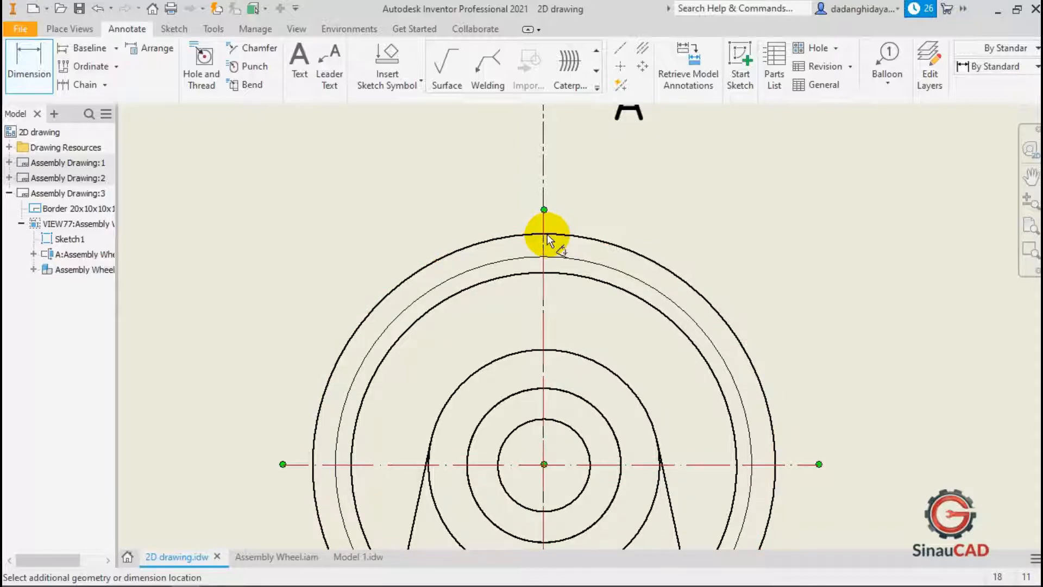
{"action": "scroll", "coordinate": [548, 236], "scroll_direction": "down", "scroll_amount": 5}
{"action": "left_click", "coordinate": [547, 236]}
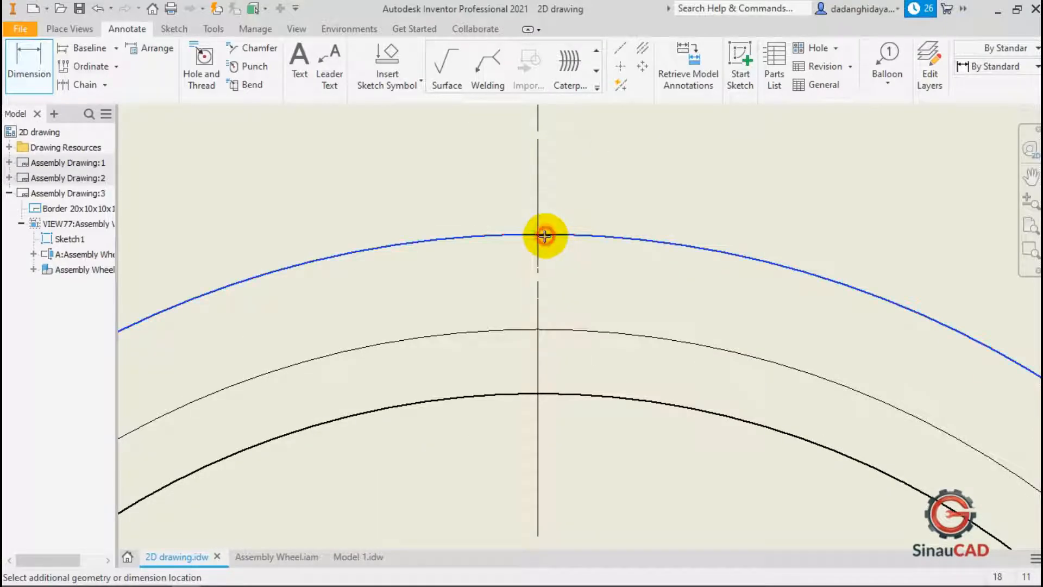
{"action": "scroll", "coordinate": [548, 239], "scroll_direction": "up", "scroll_amount": 5}
{"action": "scroll", "coordinate": [481, 298], "scroll_direction": "down", "scroll_amount": 5}
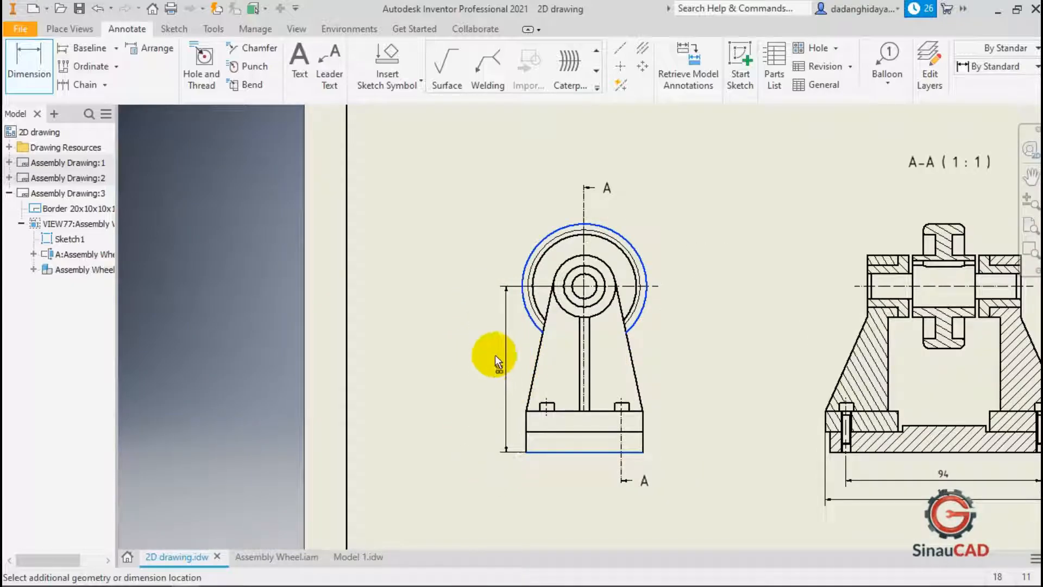
{"action": "left_click", "coordinate": [481, 369]}
Dimension the overall height from the base's bottom edge to the wheel's top edge, placing it right of section A-A.
{"action": "scroll", "coordinate": [478, 401], "scroll_direction": "up", "scroll_amount": 4}
{"action": "scroll", "coordinate": [633, 369], "scroll_direction": "down", "scroll_amount": 5}
{"action": "scroll", "coordinate": [609, 402], "scroll_direction": "up", "scroll_amount": 5}
{"action": "scroll", "coordinate": [599, 467], "scroll_direction": "down", "scroll_amount": 3}
{"action": "scroll", "coordinate": [598, 472], "scroll_direction": "down", "scroll_amount": 3}
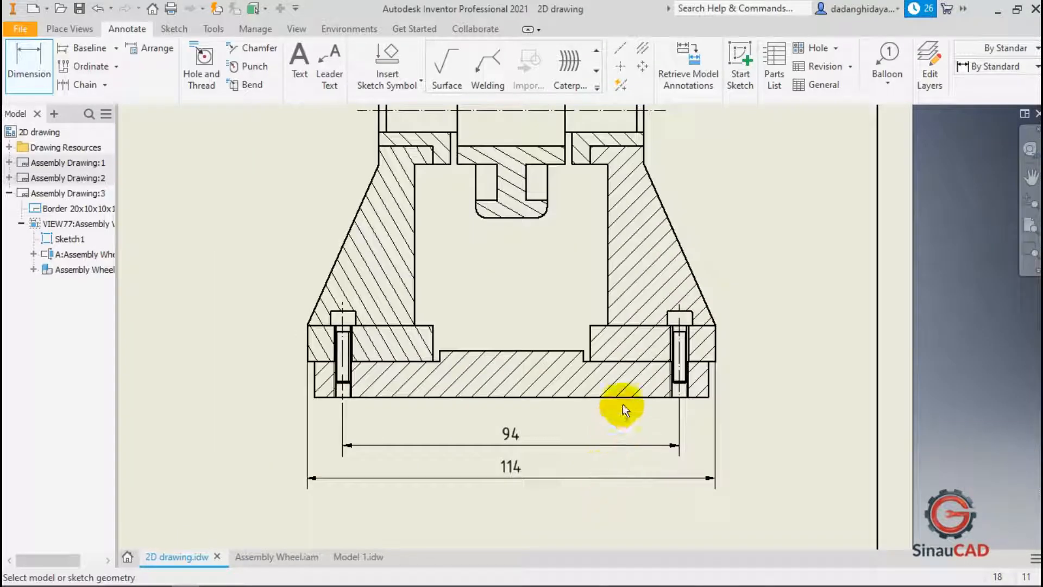
{"action": "left_click", "coordinate": [622, 399]}
{"action": "scroll", "coordinate": [608, 447], "scroll_direction": "up", "scroll_amount": 5}
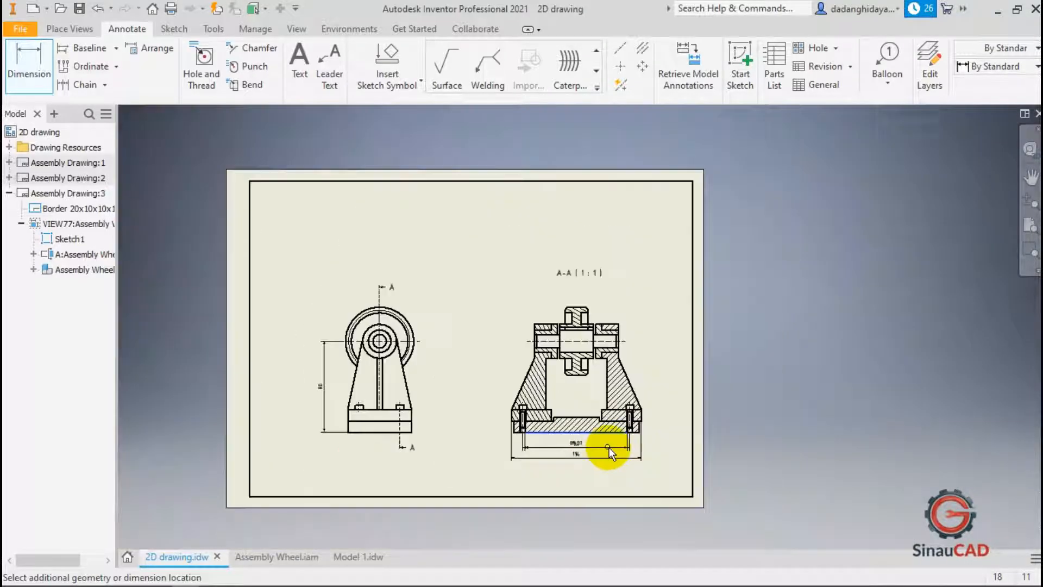
{"action": "scroll", "coordinate": [595, 412], "scroll_direction": "down", "scroll_amount": 3}
{"action": "scroll", "coordinate": [560, 183], "scroll_direction": "down", "scroll_amount": 3}
{"action": "left_click", "coordinate": [567, 209]}
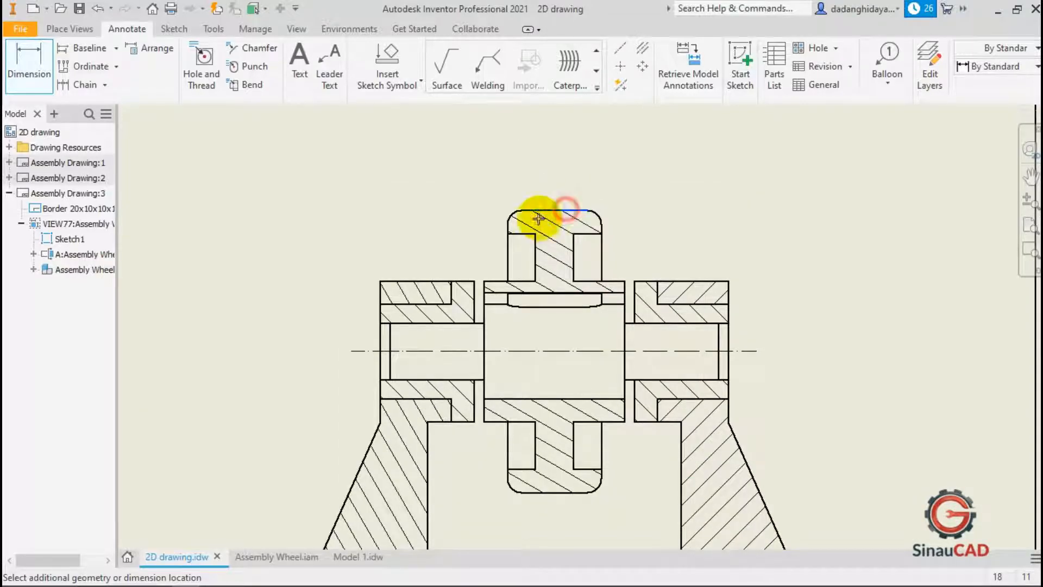
{"action": "scroll", "coordinate": [540, 217], "scroll_direction": "up", "scroll_amount": 4}
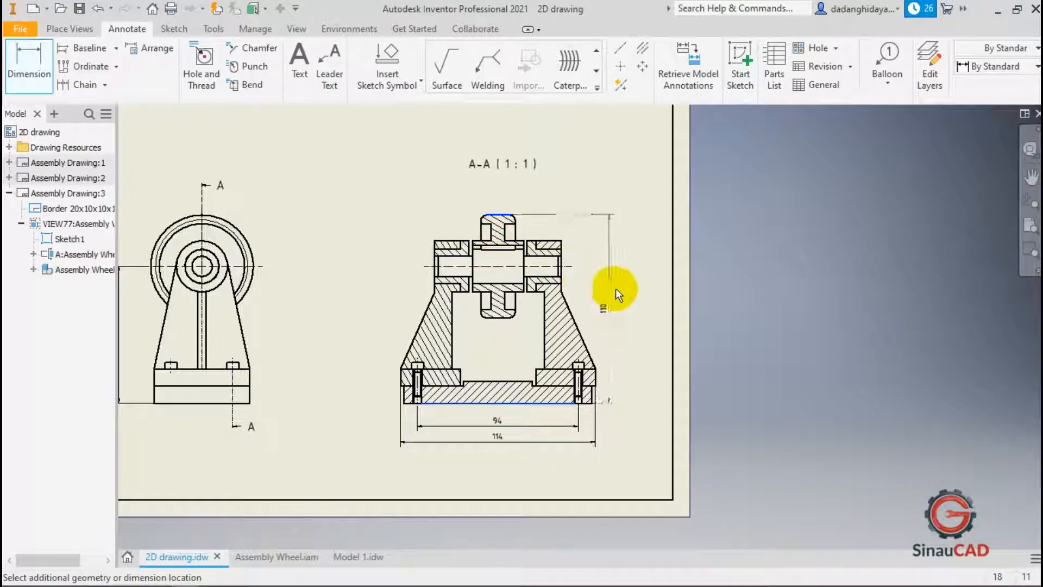
{"action": "scroll", "coordinate": [619, 302], "scroll_direction": "down", "scroll_amount": 3}
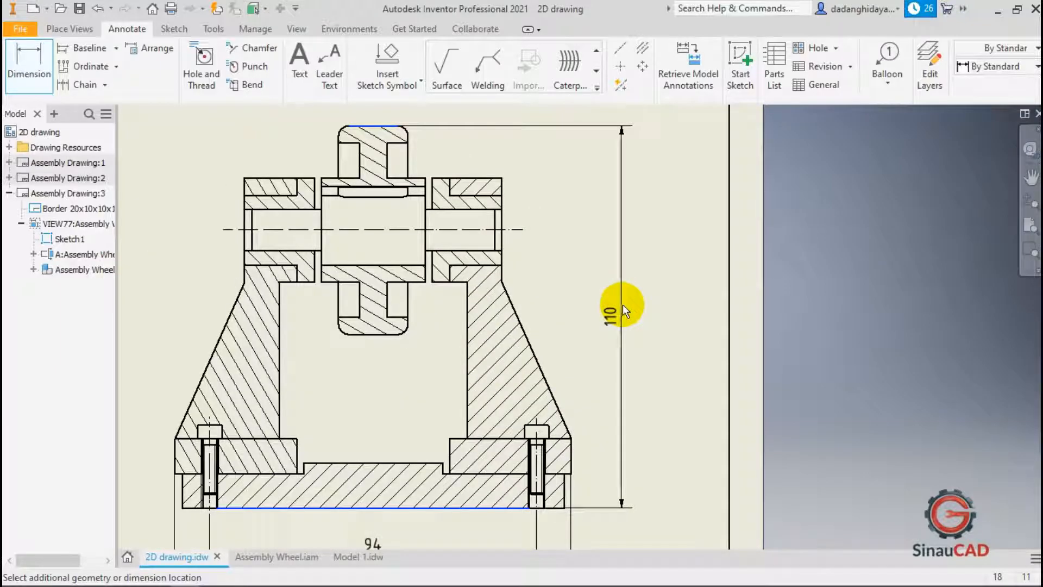
{"action": "left_click", "coordinate": [623, 304]}
Add a diameter dimension to the wheel's outer circle in the side view, placing its text at the wheel's upper left.
{"action": "scroll", "coordinate": [807, 330], "scroll_direction": "up", "scroll_amount": 5}
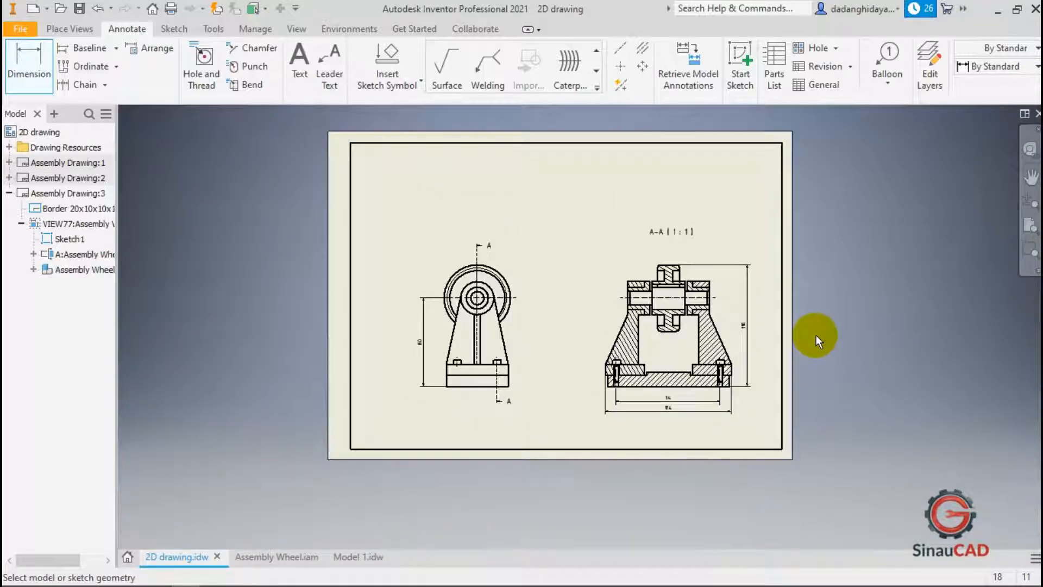
{"action": "scroll", "coordinate": [502, 376], "scroll_direction": "down", "scroll_amount": 2}
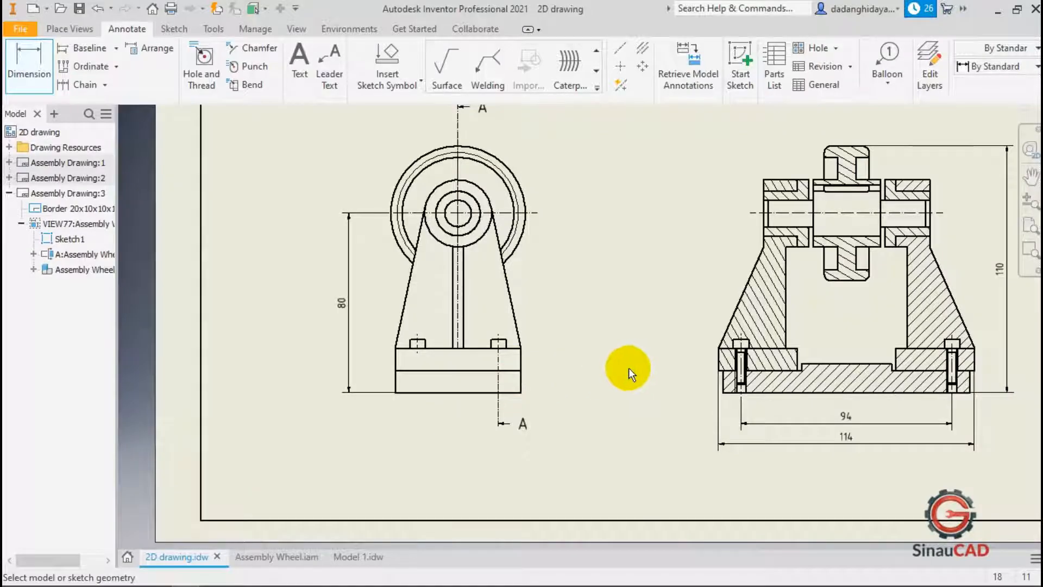
{"action": "scroll", "coordinate": [624, 366], "scroll_direction": "up", "scroll_amount": 2}
{"action": "scroll", "coordinate": [514, 374], "scroll_direction": "down", "scroll_amount": 3}
{"action": "scroll", "coordinate": [514, 374], "scroll_direction": "up", "scroll_amount": 3}
{"action": "scroll", "coordinate": [521, 381], "scroll_direction": "down", "scroll_amount": 4}
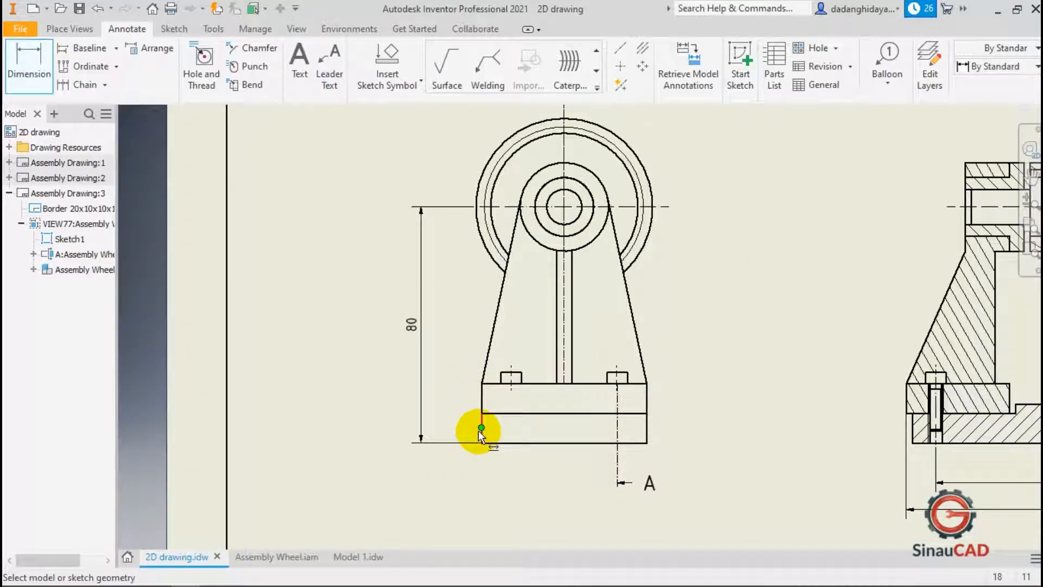
{"action": "scroll", "coordinate": [564, 171], "scroll_direction": "up", "scroll_amount": 3}
{"action": "scroll", "coordinate": [563, 171], "scroll_direction": "down", "scroll_amount": 4}
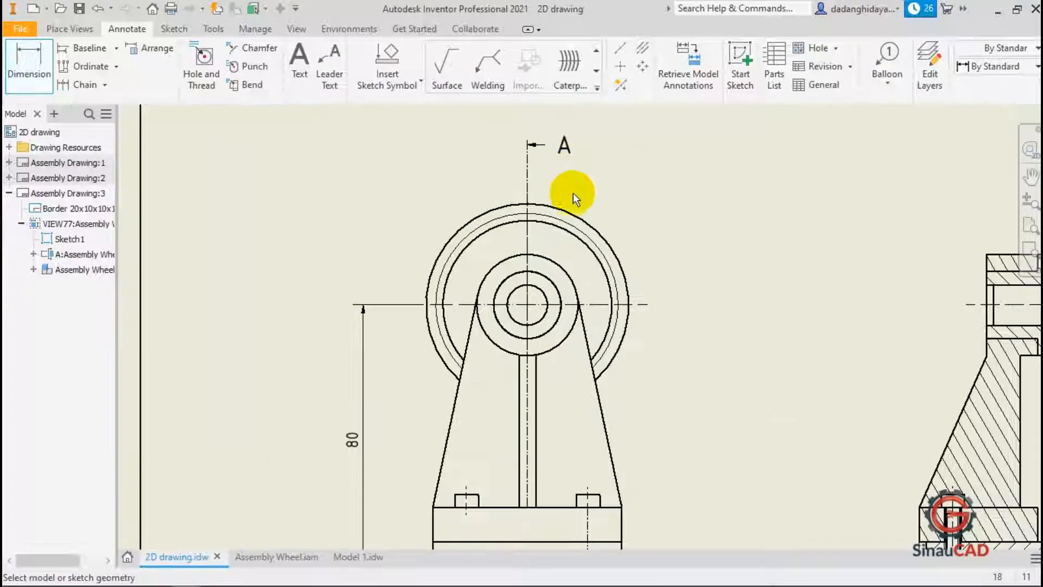
{"action": "left_click", "coordinate": [589, 224]}
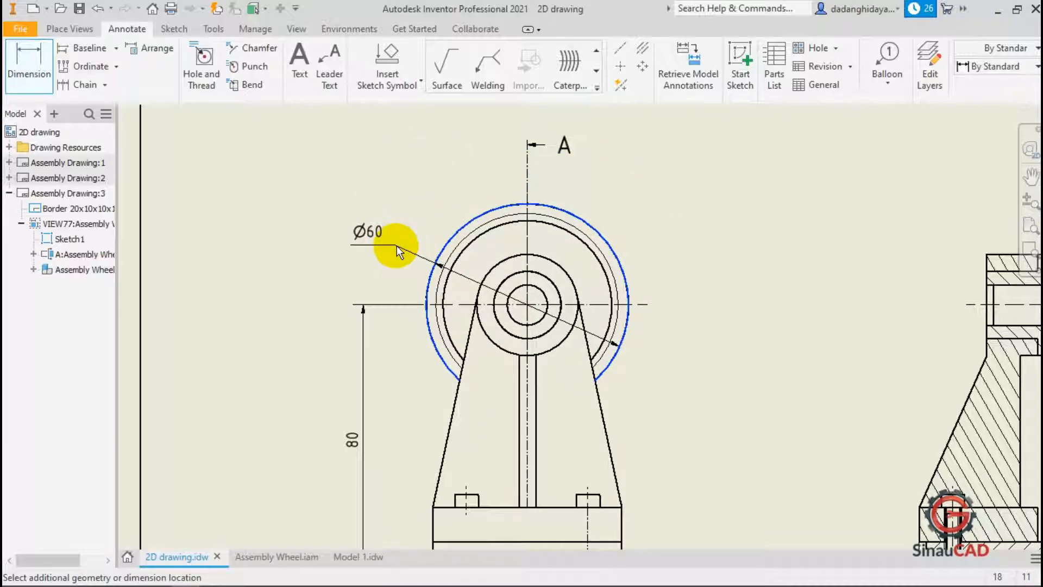
{"action": "left_click", "coordinate": [395, 245]}
Examine the wheel, hub, key and shaft area in section A-A for further dimensions.
{"action": "scroll", "coordinate": [547, 223], "scroll_direction": "up", "scroll_amount": 6}
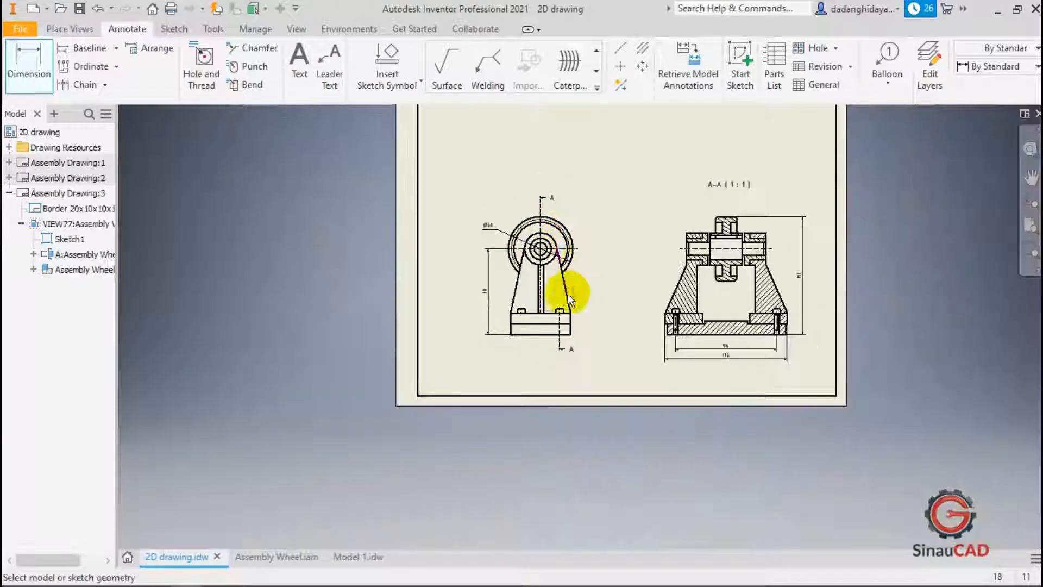
{"action": "scroll", "coordinate": [564, 361], "scroll_direction": "up", "scroll_amount": 3}
{"action": "scroll", "coordinate": [660, 257], "scroll_direction": "down", "scroll_amount": 4}
{"action": "scroll", "coordinate": [654, 370], "scroll_direction": "down", "scroll_amount": 5}
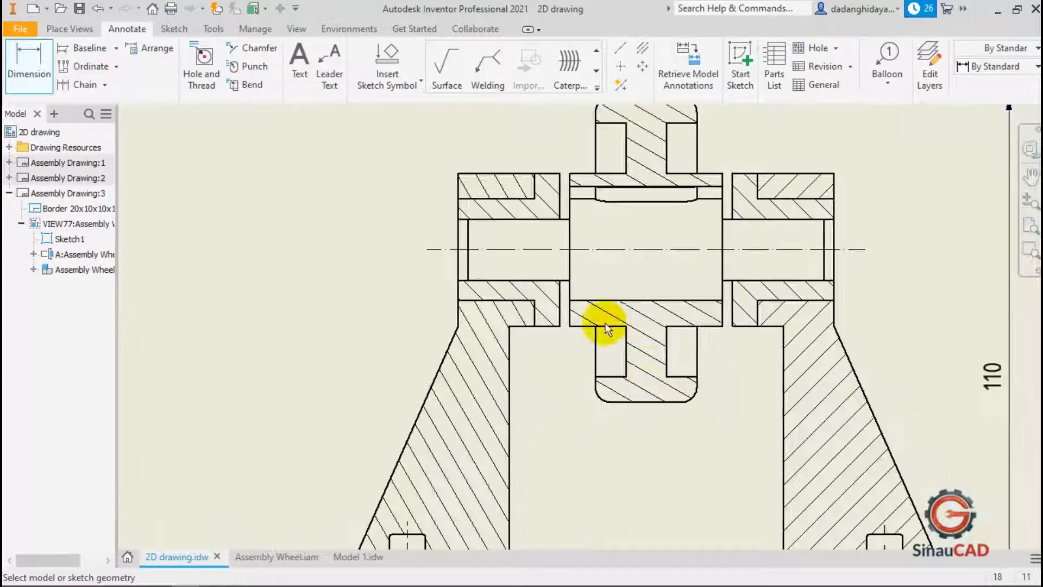
{"action": "scroll", "coordinate": [582, 298], "scroll_direction": "up", "scroll_amount": 1}
{"action": "scroll", "coordinate": [582, 318], "scroll_direction": "up", "scroll_amount": 5}
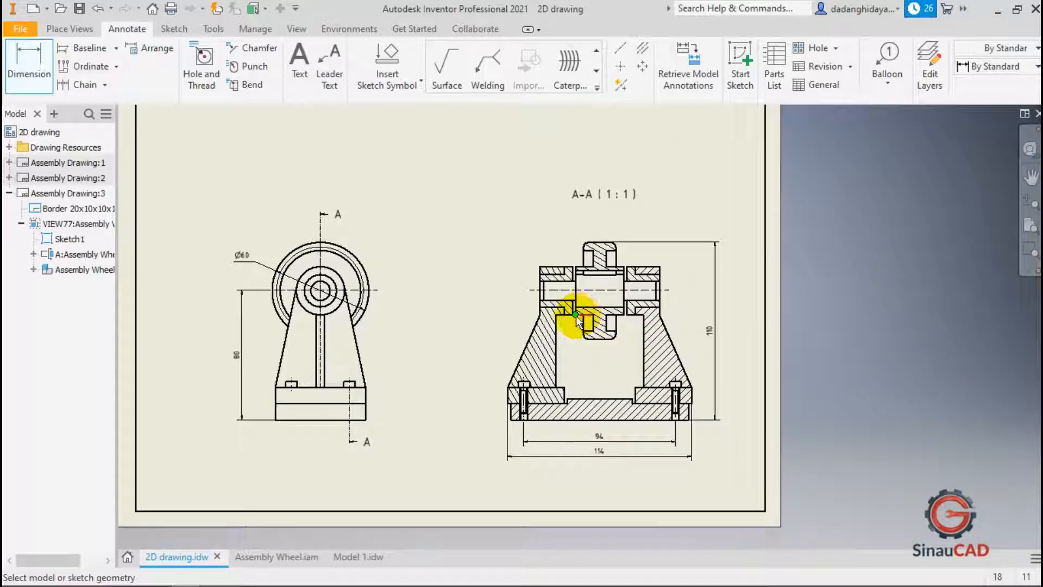
{"action": "scroll", "coordinate": [624, 272], "scroll_direction": "down", "scroll_amount": 5}
{"action": "scroll", "coordinate": [598, 286], "scroll_direction": "up", "scroll_amount": 5}
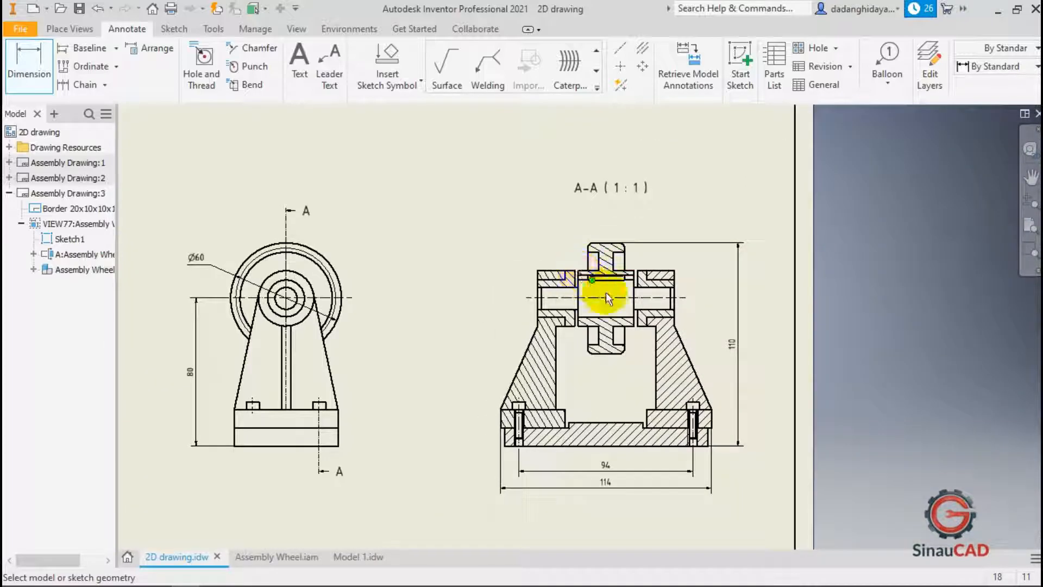
{"action": "scroll", "coordinate": [610, 319], "scroll_direction": "down", "scroll_amount": 5}
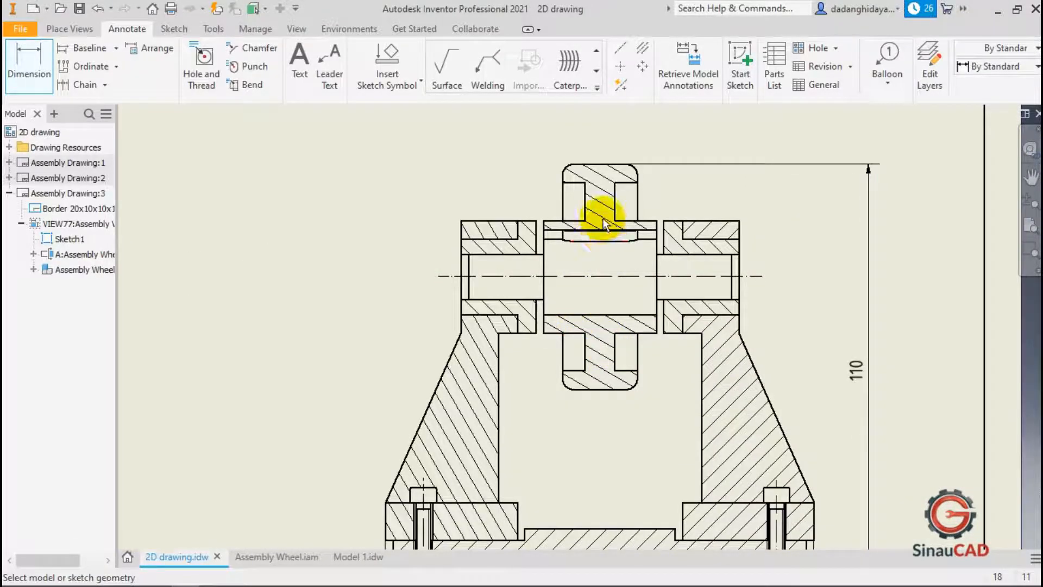
Dimension the gap between the left bushing's inner face and the wheel hub in section A-A, placing it above the view.
{"action": "scroll", "coordinate": [603, 266], "scroll_direction": "up", "scroll_amount": 3}
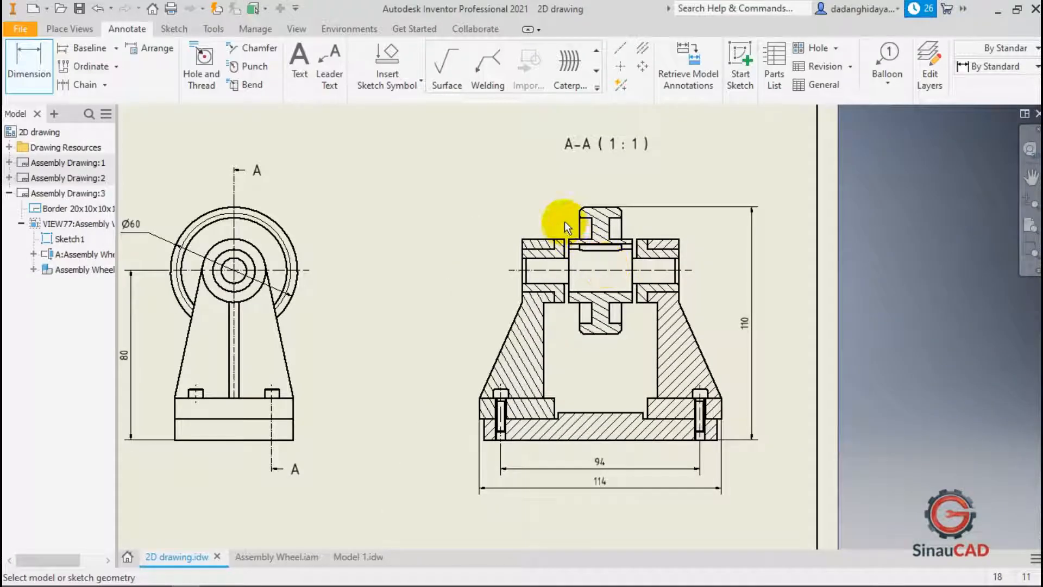
{"action": "scroll", "coordinate": [566, 220], "scroll_direction": "down", "scroll_amount": 3}
{"action": "scroll", "coordinate": [566, 261], "scroll_direction": "down", "scroll_amount": 3}
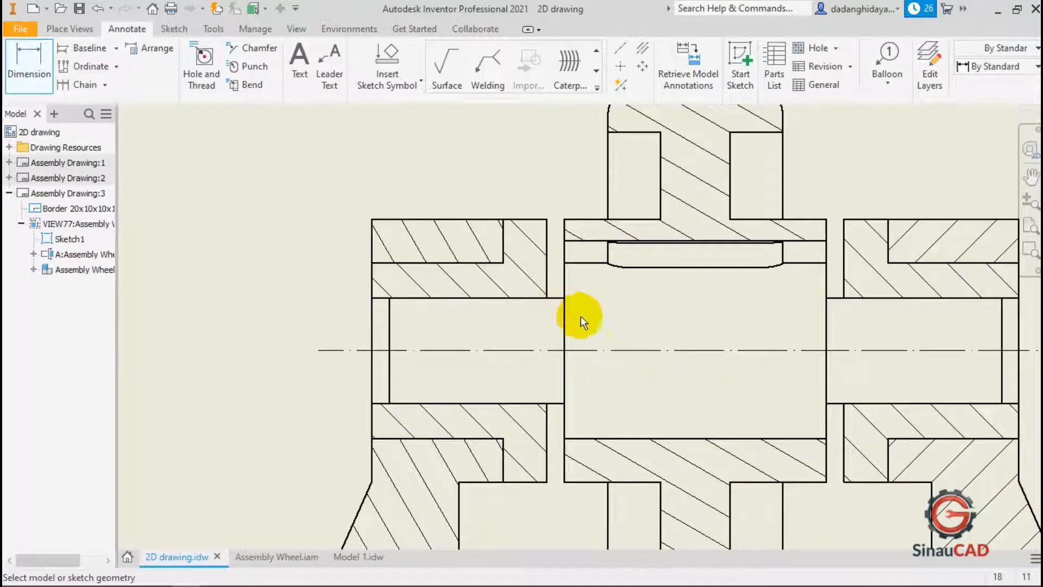
{"action": "scroll", "coordinate": [566, 293], "scroll_direction": "up", "scroll_amount": 3}
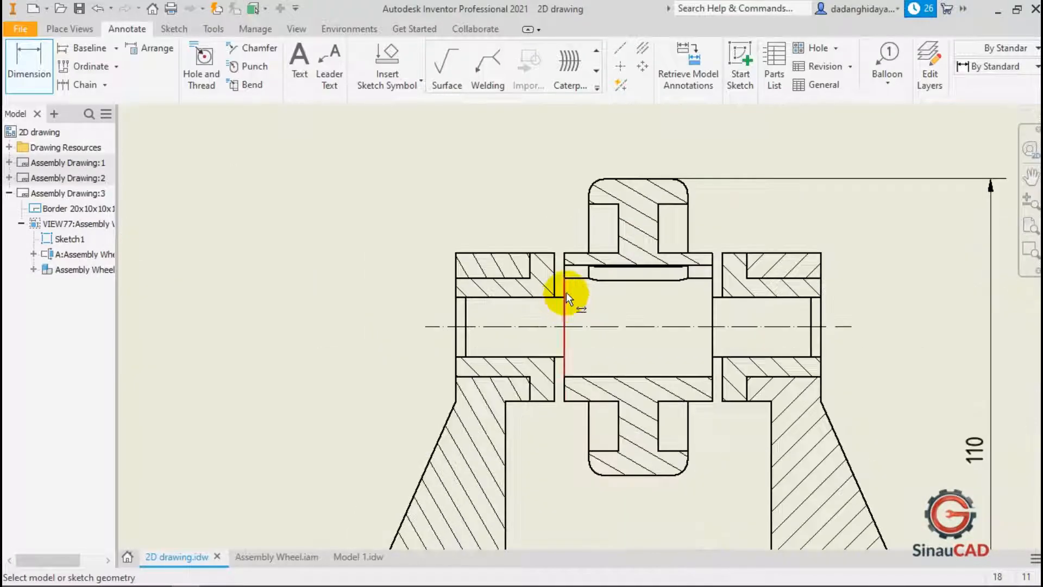
{"action": "left_click", "coordinate": [556, 265]}
{"action": "scroll", "coordinate": [555, 265], "scroll_direction": "down", "scroll_amount": 3}
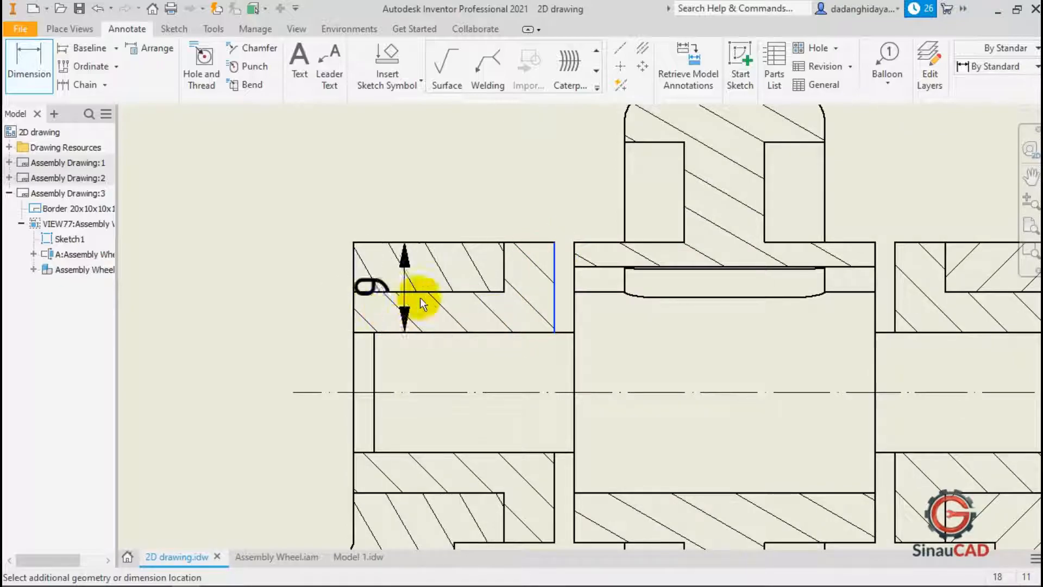
{"action": "left_click", "coordinate": [575, 314]}
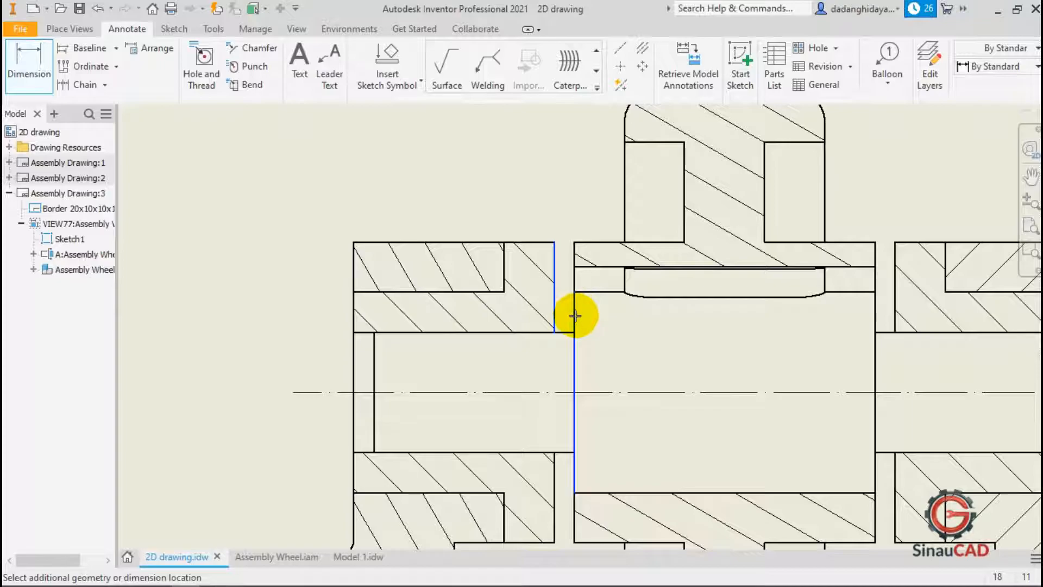
{"action": "scroll", "coordinate": [577, 309], "scroll_direction": "up", "scroll_amount": 3}
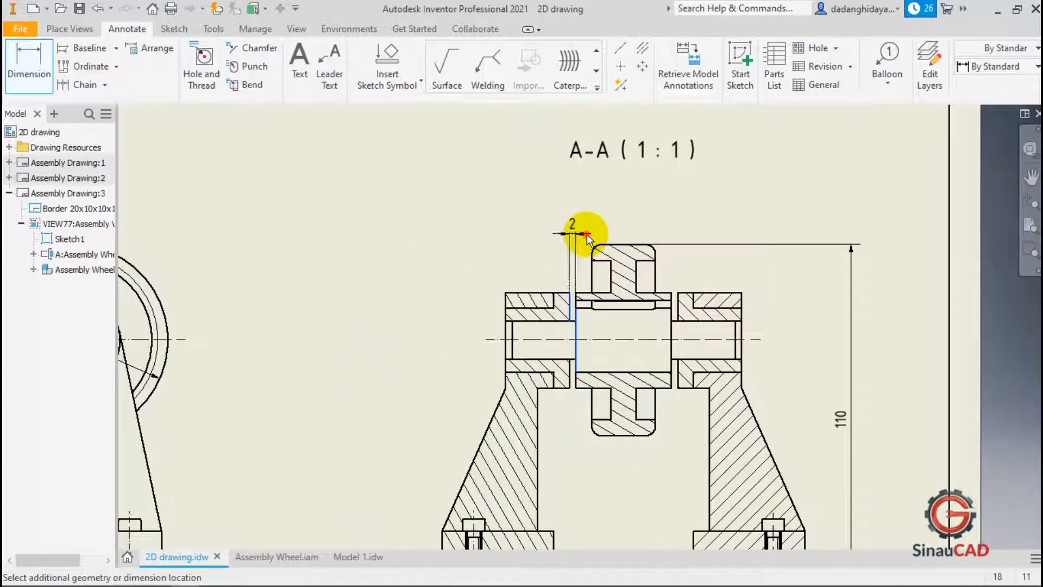
{"action": "left_click", "coordinate": [583, 234]}
{"action": "scroll", "coordinate": [714, 213], "scroll_direction": "up", "scroll_amount": 3}
{"action": "key", "text": "Escape"}
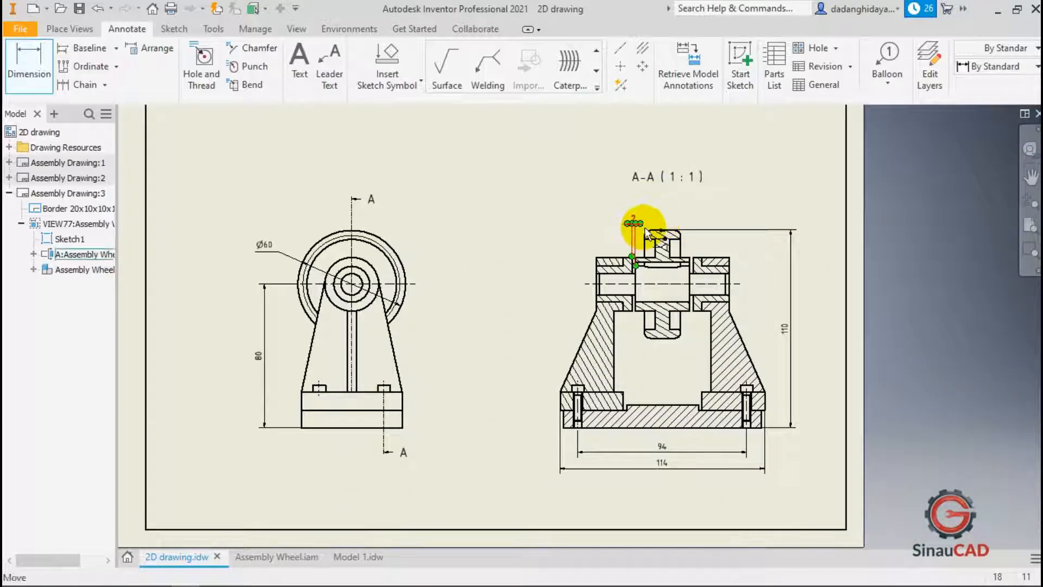
Delete the gap dimension between the left bushing and the wheel hub in section A-A.
{"action": "scroll", "coordinate": [636, 223], "scroll_direction": "down", "scroll_amount": 4}
{"action": "left_click", "coordinate": [631, 238]}
{"action": "key", "text": "Delete"}
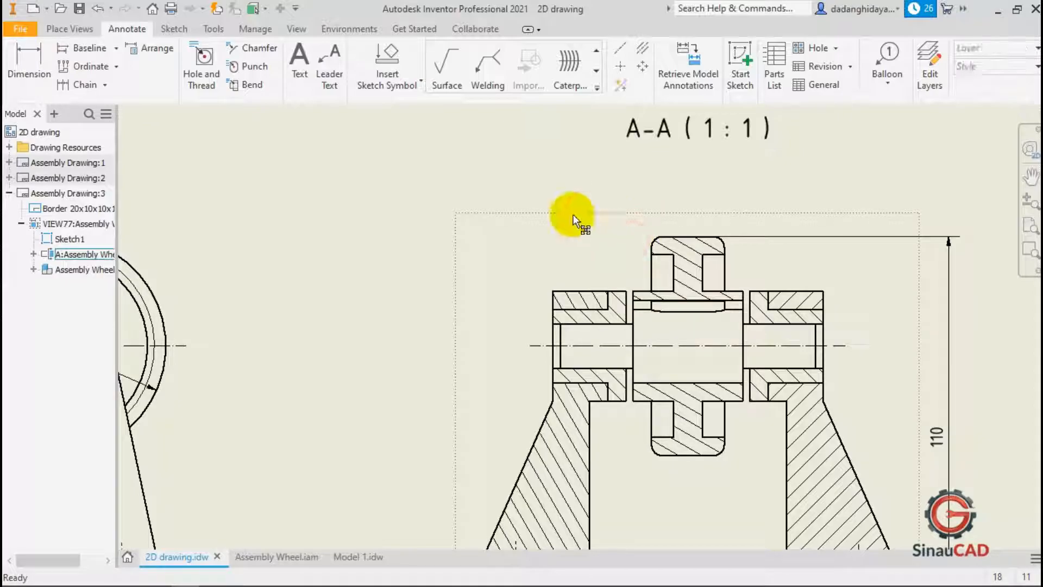
Add a bisector centerline between the two side edges of the wheel's upper web in section A-A.
{"action": "scroll", "coordinate": [598, 185], "scroll_direction": "up", "scroll_amount": 2}
{"action": "scroll", "coordinate": [659, 340], "scroll_direction": "down", "scroll_amount": 3}
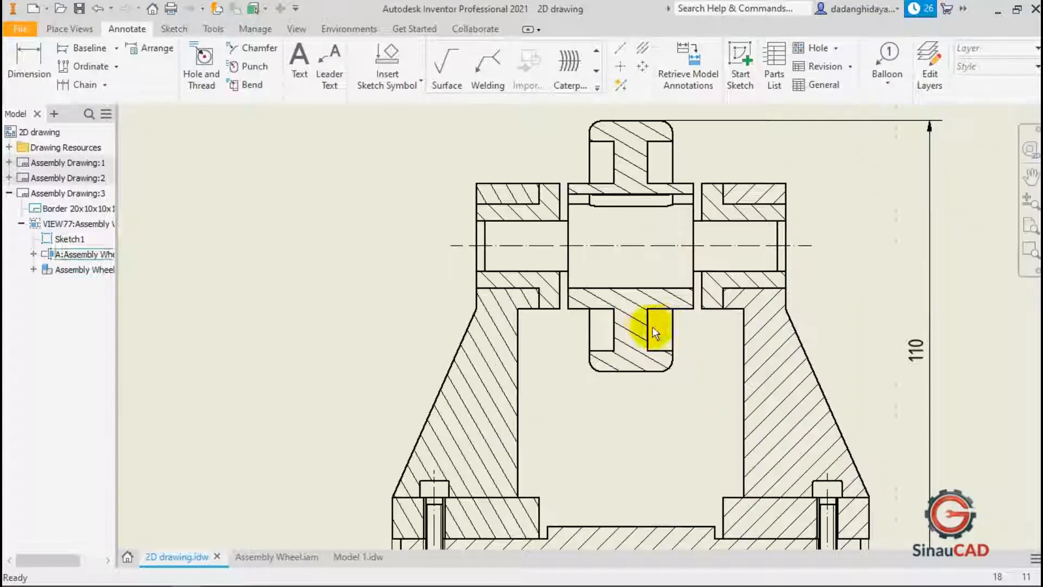
{"action": "scroll", "coordinate": [610, 322], "scroll_direction": "up", "scroll_amount": 3}
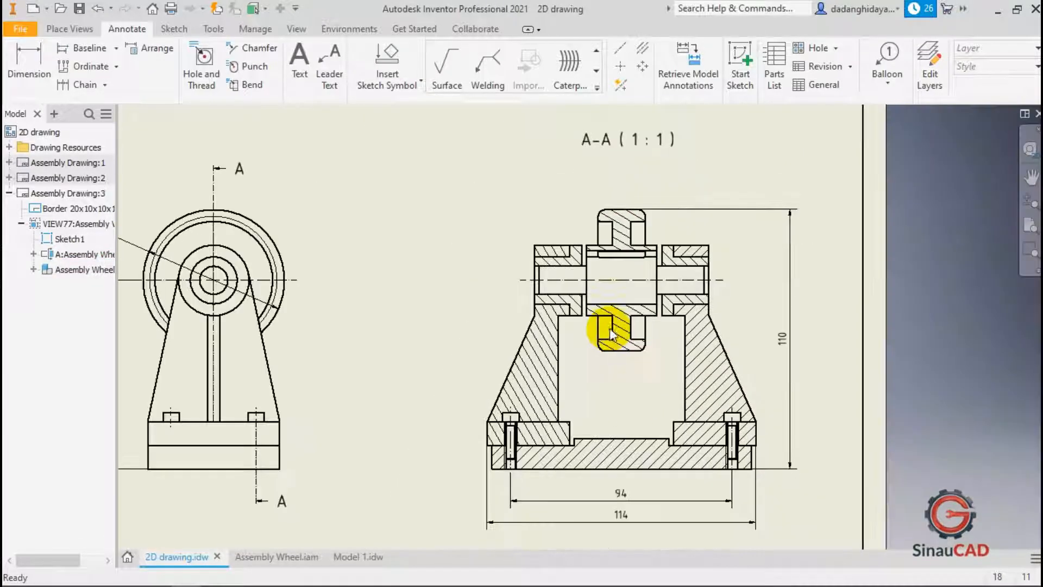
{"action": "scroll", "coordinate": [620, 270], "scroll_direction": "down", "scroll_amount": 3}
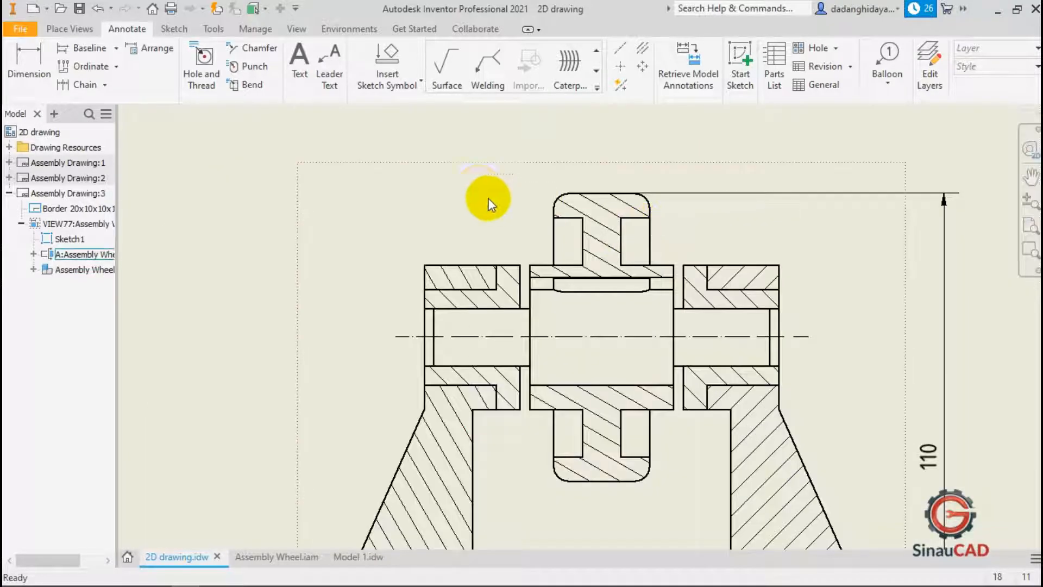
{"action": "left_click", "coordinate": [74, 29]}
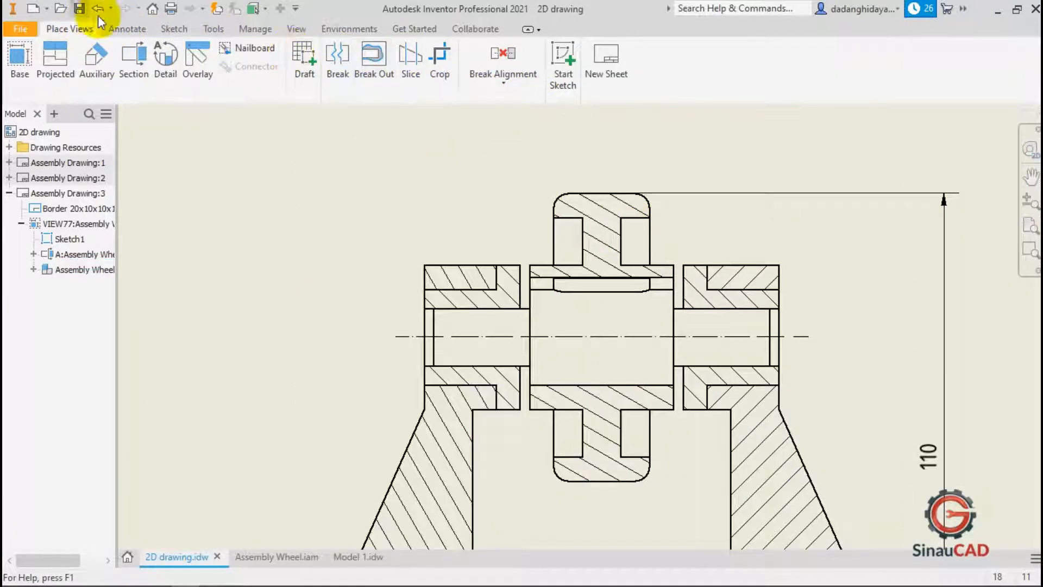
{"action": "left_click", "coordinate": [132, 28]}
{"action": "left_click", "coordinate": [643, 48]}
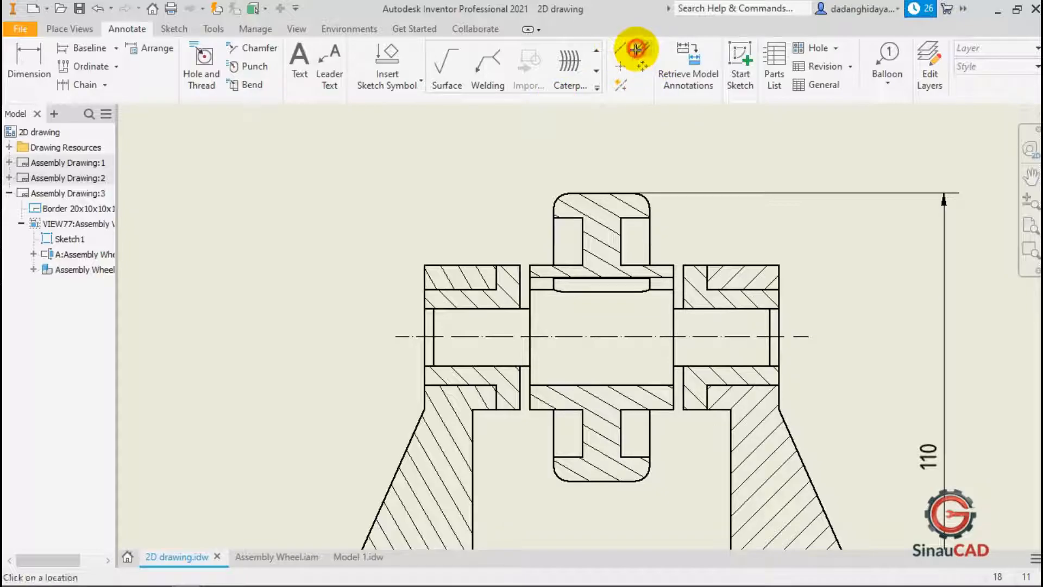
{"action": "scroll", "coordinate": [616, 227], "scroll_direction": "down", "scroll_amount": 3}
{"action": "left_click", "coordinate": [627, 225]}
{"action": "left_click", "coordinate": [545, 233]}
{"action": "key", "text": "Escape"}
Dimension the horizontal distance from the wheel's vertical centerline to the right shaft support's outer edge, placing it above section A-A.
{"action": "scroll", "coordinate": [710, 240], "scroll_direction": "up", "scroll_amount": 4}
{"action": "left_click", "coordinate": [28, 59]}
{"action": "left_click", "coordinate": [672, 239]}
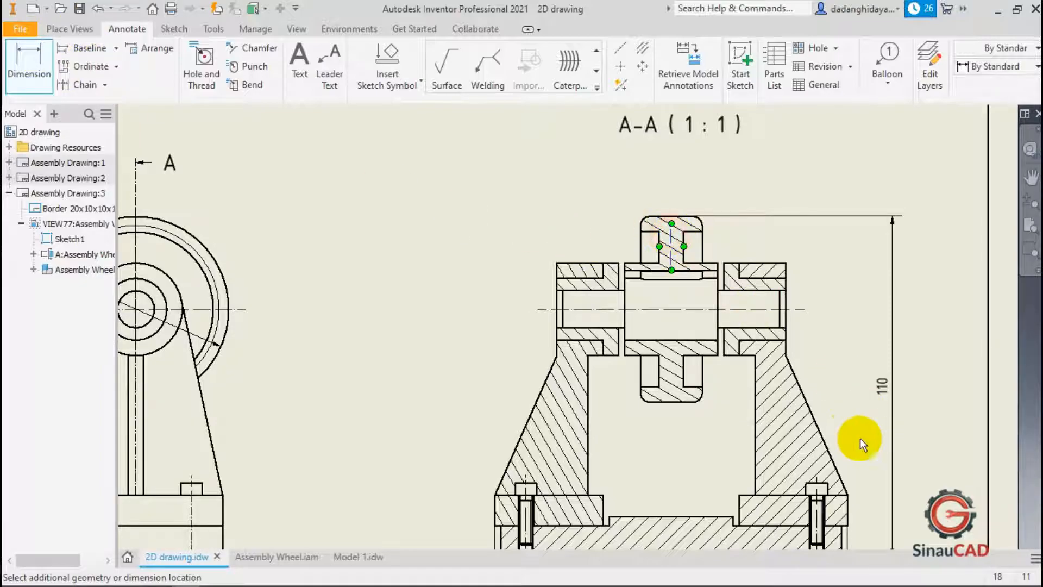
{"action": "scroll", "coordinate": [861, 440], "scroll_direction": "up", "scroll_amount": 4}
{"action": "scroll", "coordinate": [834, 477], "scroll_direction": "down", "scroll_amount": 5}
{"action": "left_click", "coordinate": [839, 474]}
{"action": "scroll", "coordinate": [729, 247], "scroll_direction": "up", "scroll_amount": 4}
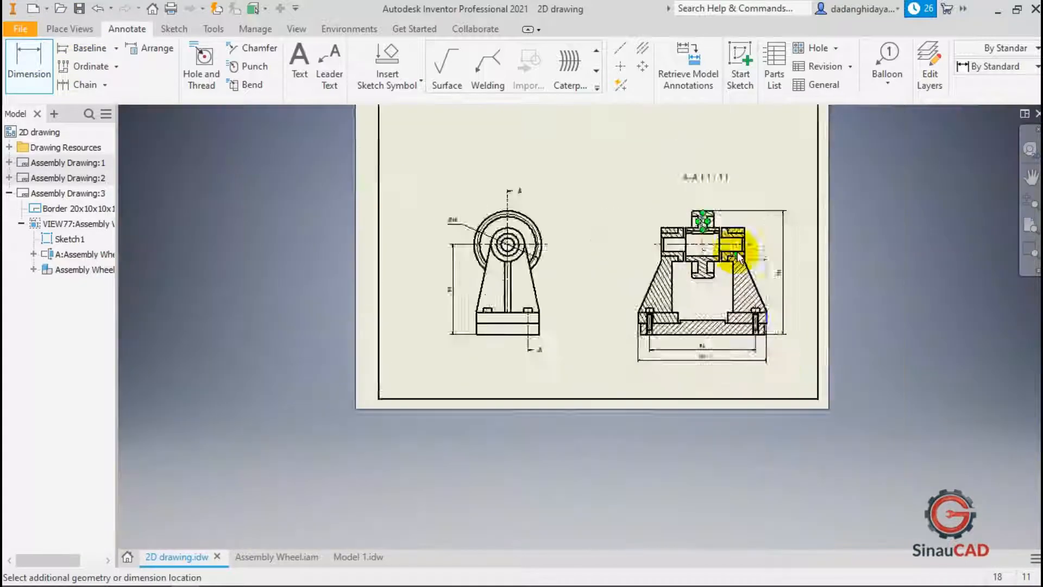
{"action": "scroll", "coordinate": [742, 197], "scroll_direction": "down", "scroll_amount": 2}
{"action": "scroll", "coordinate": [724, 265], "scroll_direction": "down", "scroll_amount": 2}
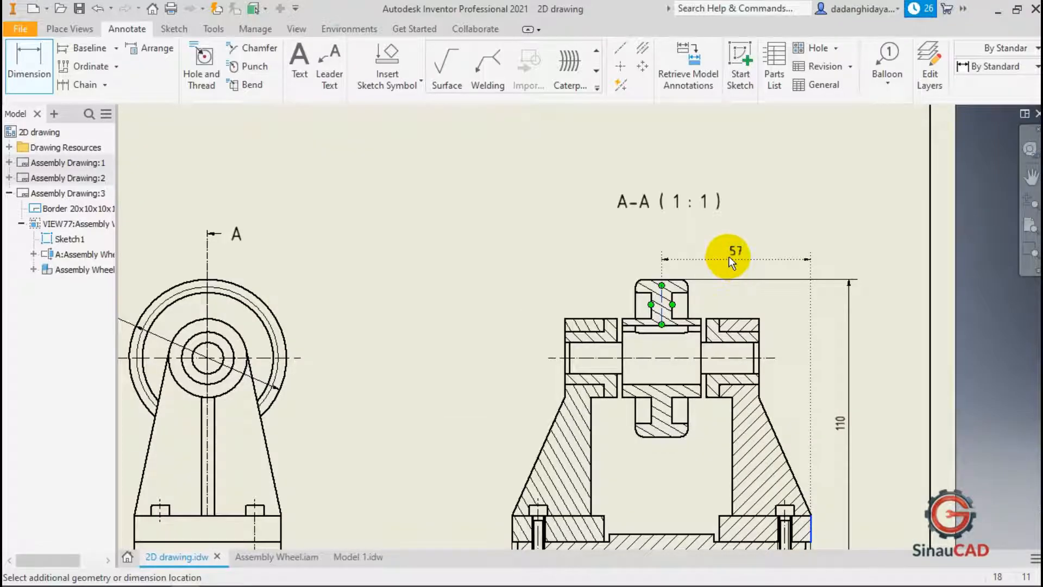
{"action": "left_click", "coordinate": [728, 256]}
{"action": "scroll", "coordinate": [761, 233], "scroll_direction": "up", "scroll_amount": 2}
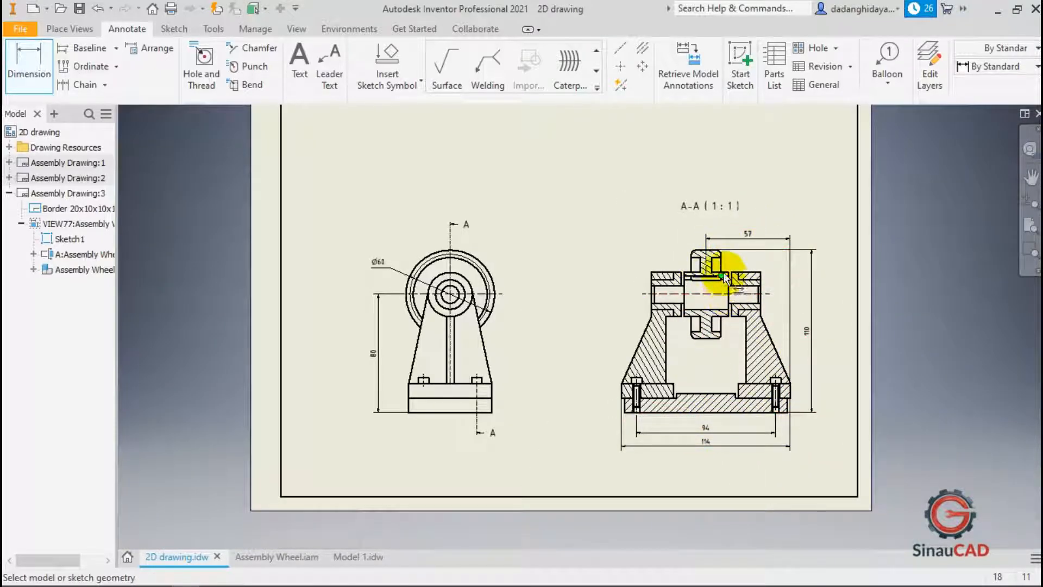
{"action": "key", "text": "Escape"}
Adjust the position of the 57 dimension above section A-A and move the view's A-A label slightly higher.
{"action": "scroll", "coordinate": [724, 277], "scroll_direction": "down", "scroll_amount": 5}
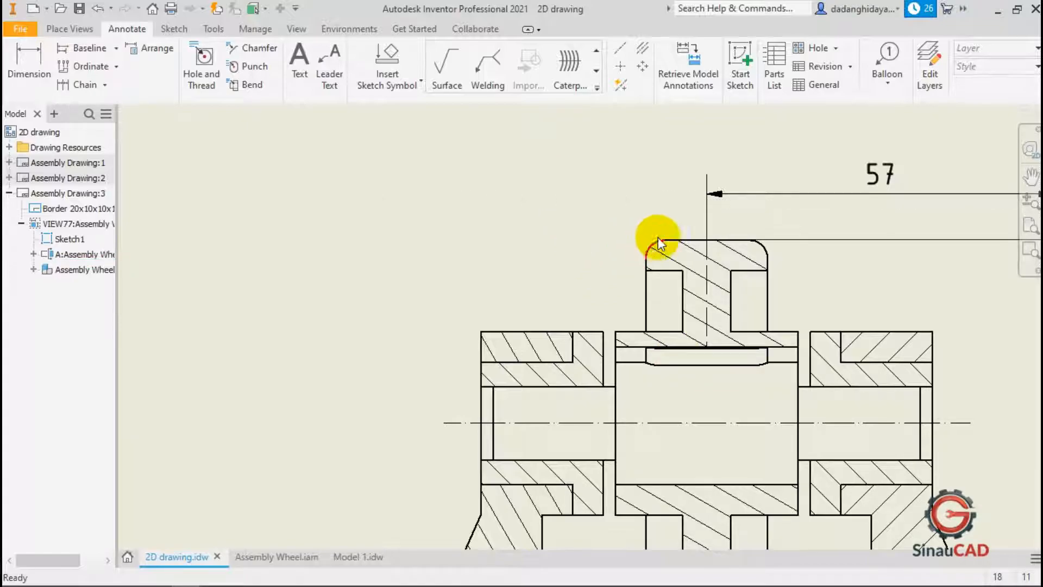
{"action": "scroll", "coordinate": [661, 234], "scroll_direction": "up", "scroll_amount": 4}
{"action": "left_click_drag", "start_coordinate": [752, 217], "coordinate": [743, 210]}
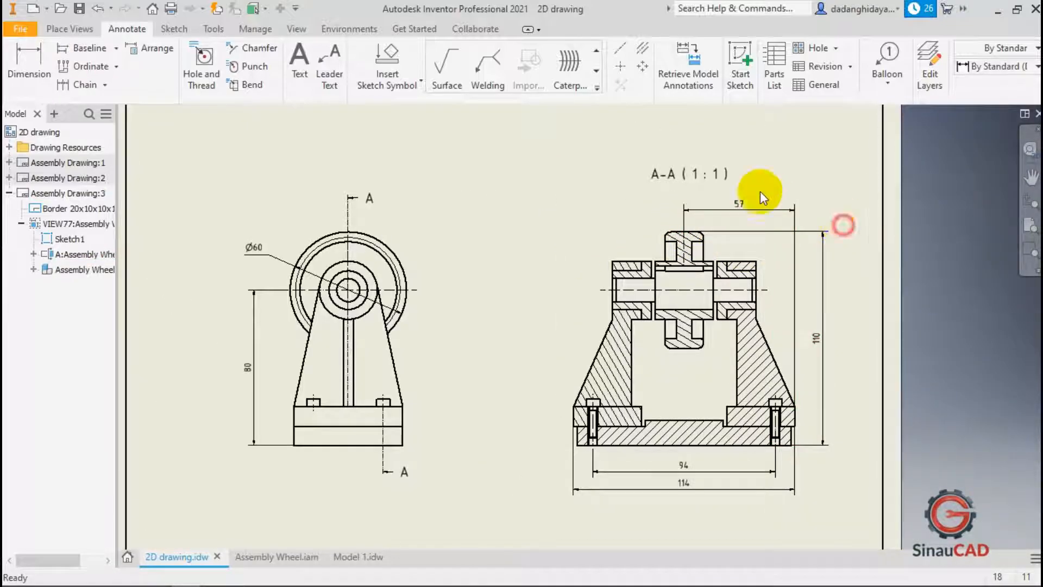
{"action": "left_click_drag", "start_coordinate": [686, 181], "coordinate": [686, 170]}
{"action": "left_click", "coordinate": [837, 142]}
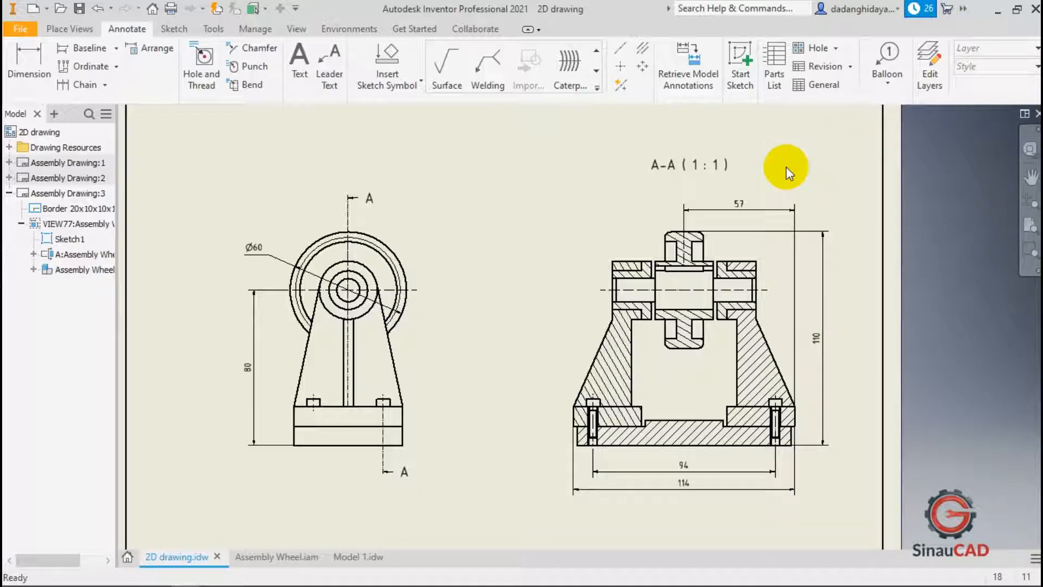
{"action": "left_click", "coordinate": [765, 167]}
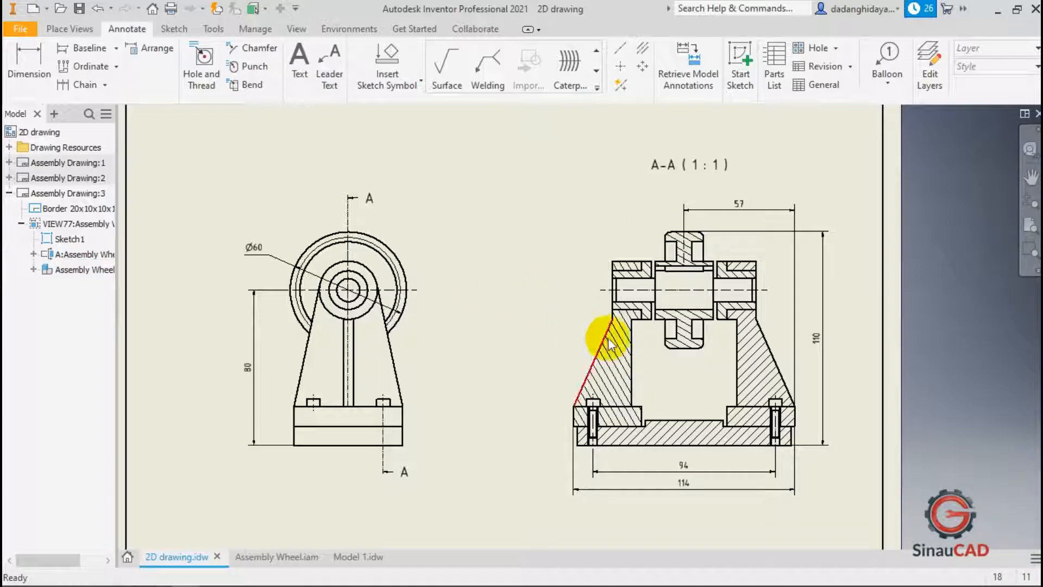
Try a leader note reading "shaft support" attached to the left shaft support's sloped edge in section A-A.
{"action": "scroll", "coordinate": [625, 323], "scroll_direction": "up", "scroll_amount": 3}
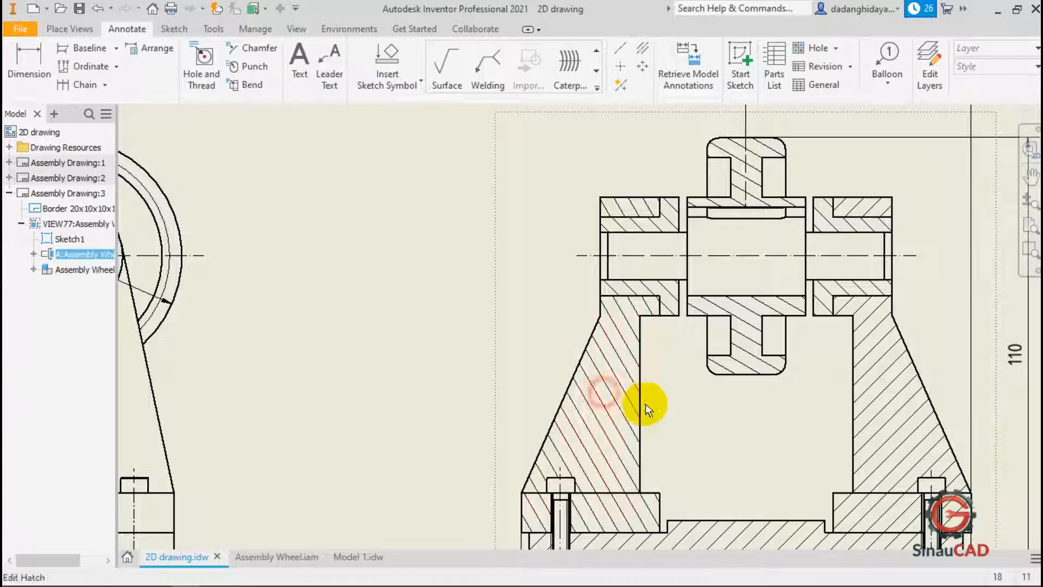
{"action": "left_click", "coordinate": [466, 265]}
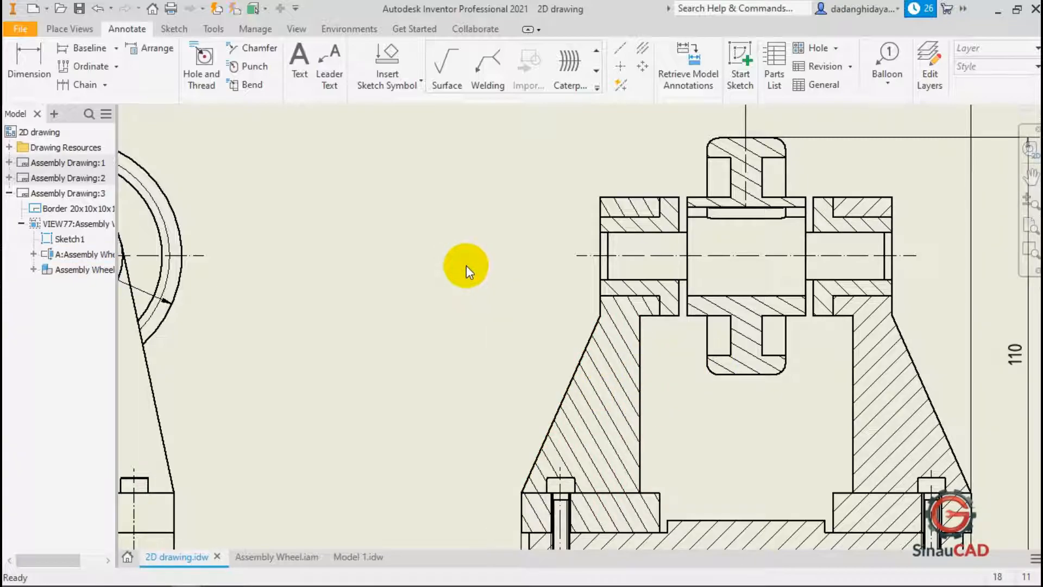
{"action": "left_click", "coordinate": [334, 85]}
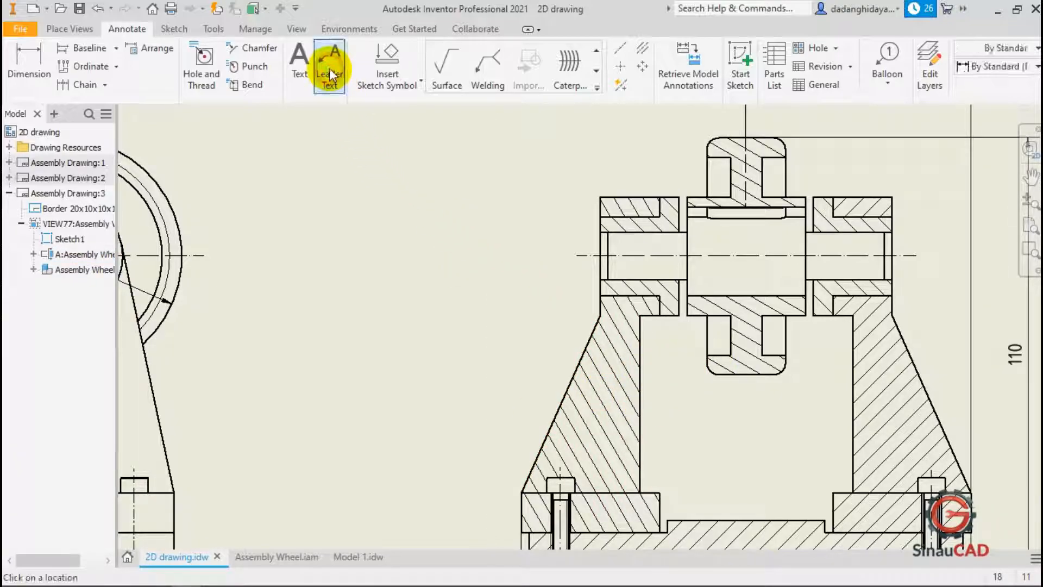
{"action": "left_click", "coordinate": [591, 335]}
{"action": "left_click", "coordinate": [560, 292]}
{"action": "right_click", "coordinate": [559, 292]}
{"action": "left_click", "coordinate": [634, 286]}
{"action": "type", "text": "shaft support"}
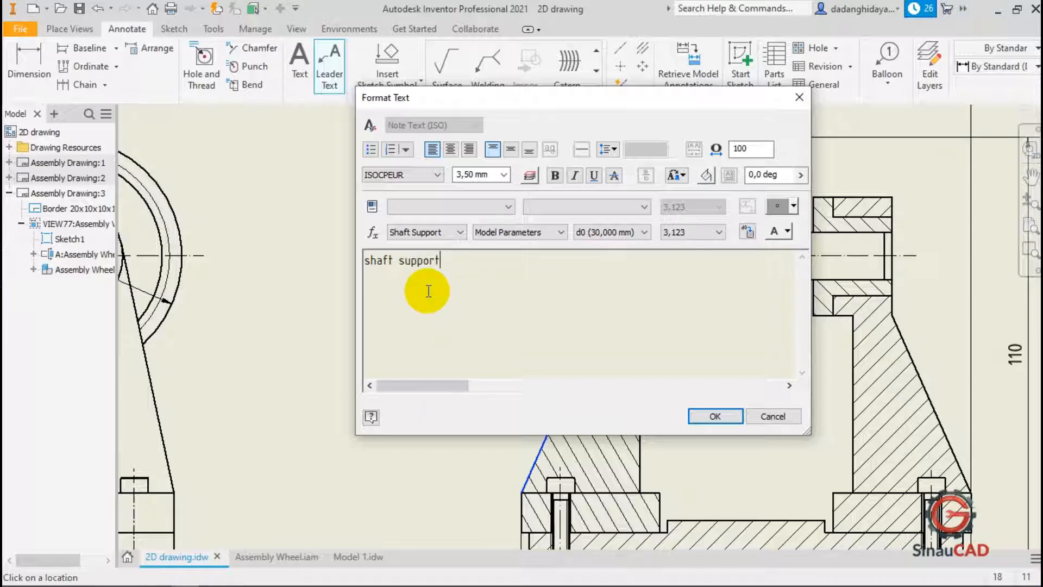
{"action": "key", "text": "Escape"}
Create a parts list from Assembly Wheel.iam, place it in the upper-left corner of the drawing border, and check its entries.
{"action": "scroll", "coordinate": [849, 247], "scroll_direction": "down", "scroll_amount": 5}
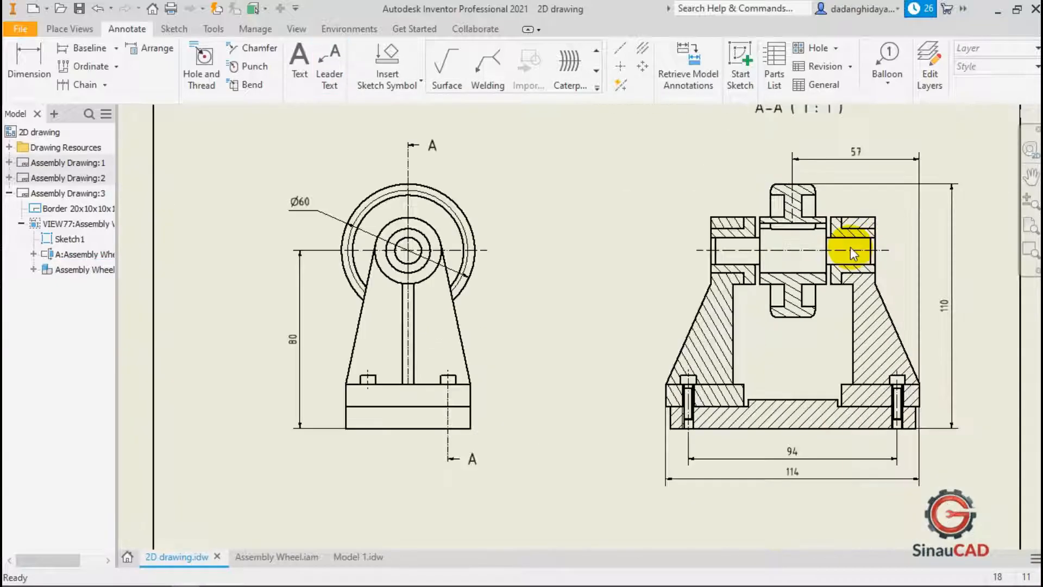
{"action": "scroll", "coordinate": [615, 383], "scroll_direction": "down", "scroll_amount": 2}
{"action": "left_click_drag", "start_coordinate": [550, 319], "coordinate": [543, 325]}
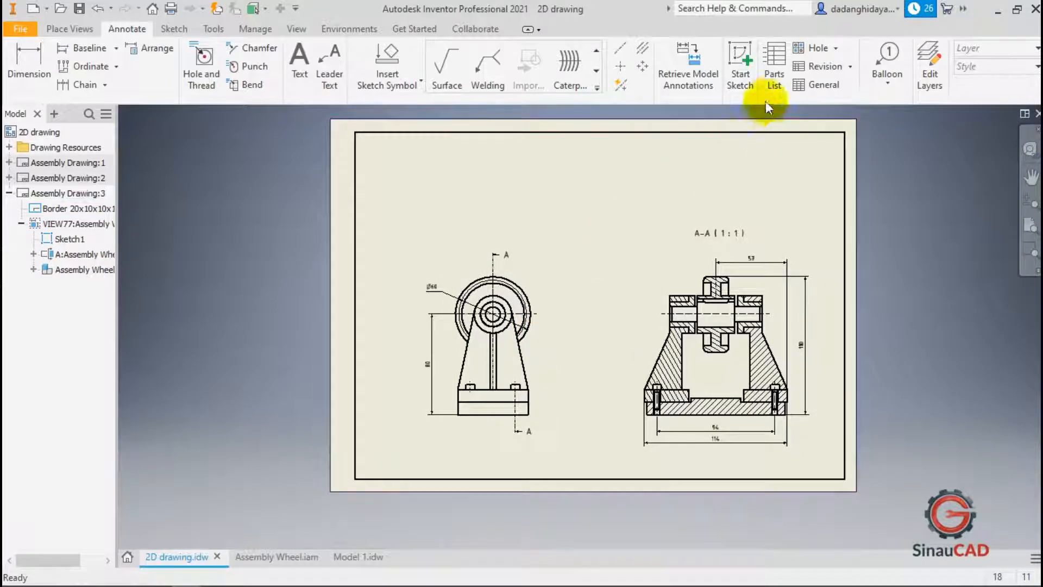
{"action": "left_click", "coordinate": [774, 87]}
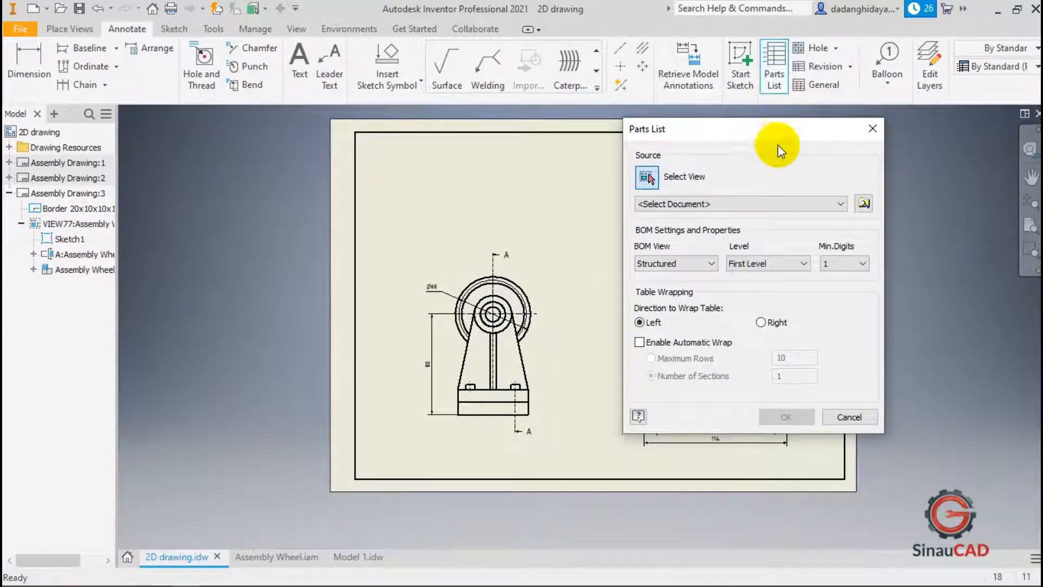
{"action": "left_click", "coordinate": [790, 202]}
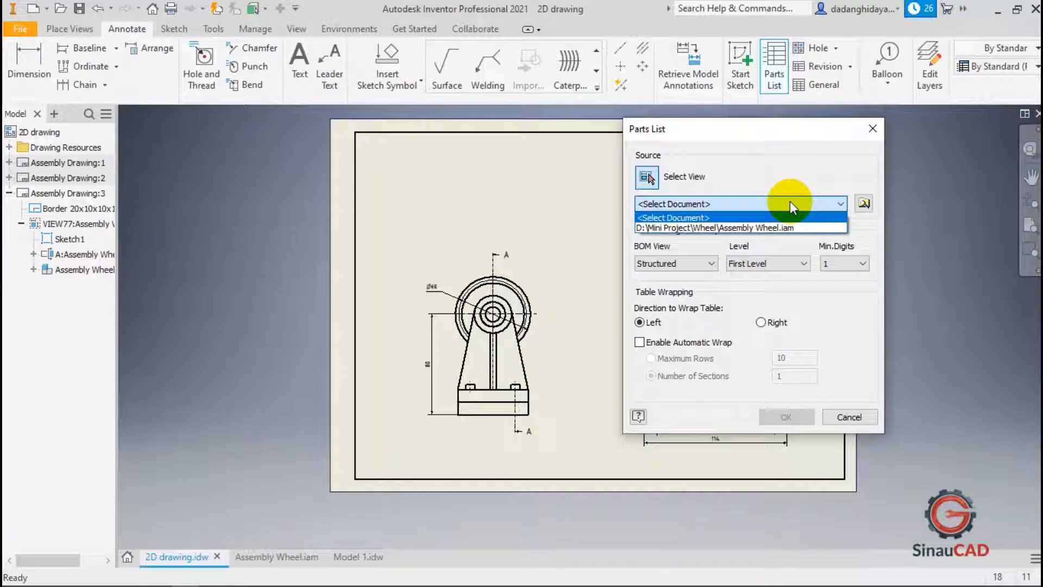
{"action": "left_click", "coordinate": [792, 228]}
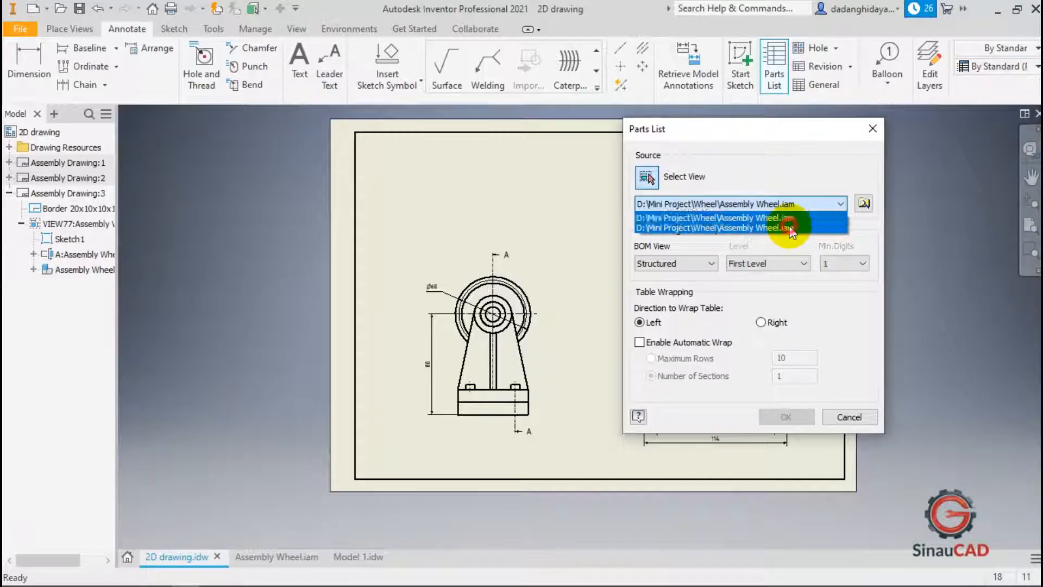
{"action": "left_click", "coordinate": [786, 416]}
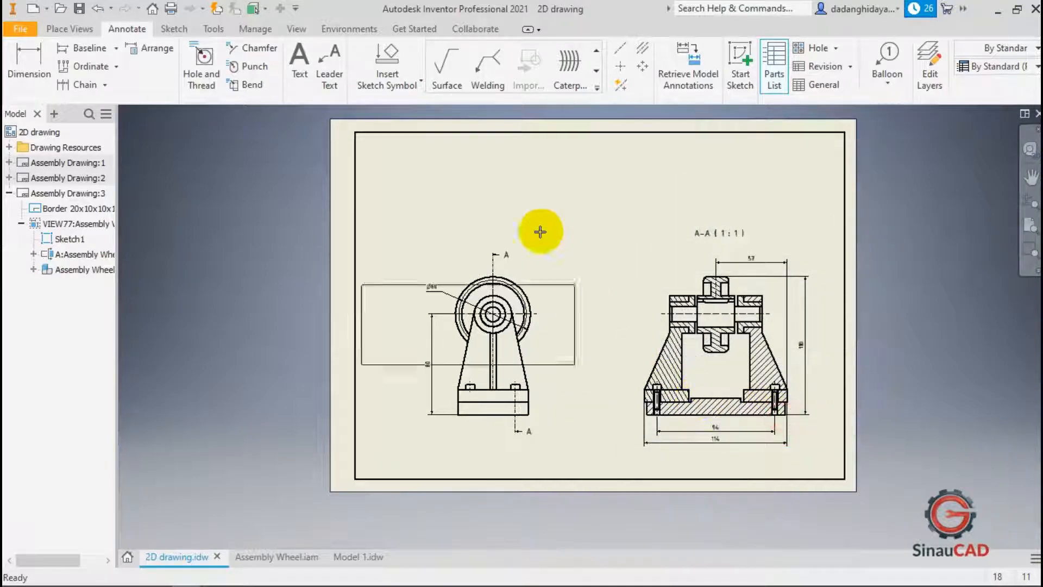
{"action": "left_click", "coordinate": [572, 133]}
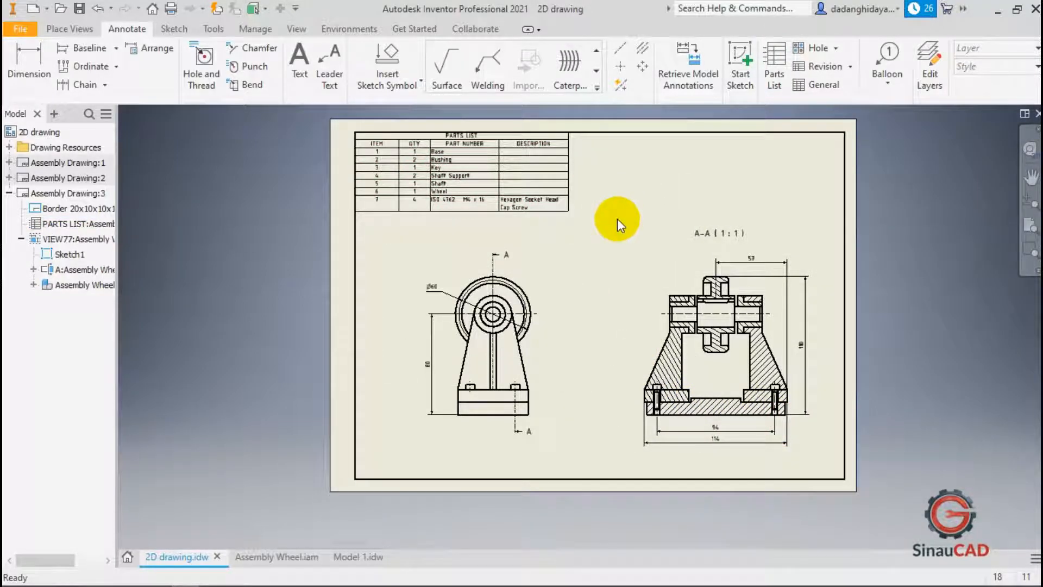
{"action": "scroll", "coordinate": [460, 133], "scroll_direction": "up", "scroll_amount": 3}
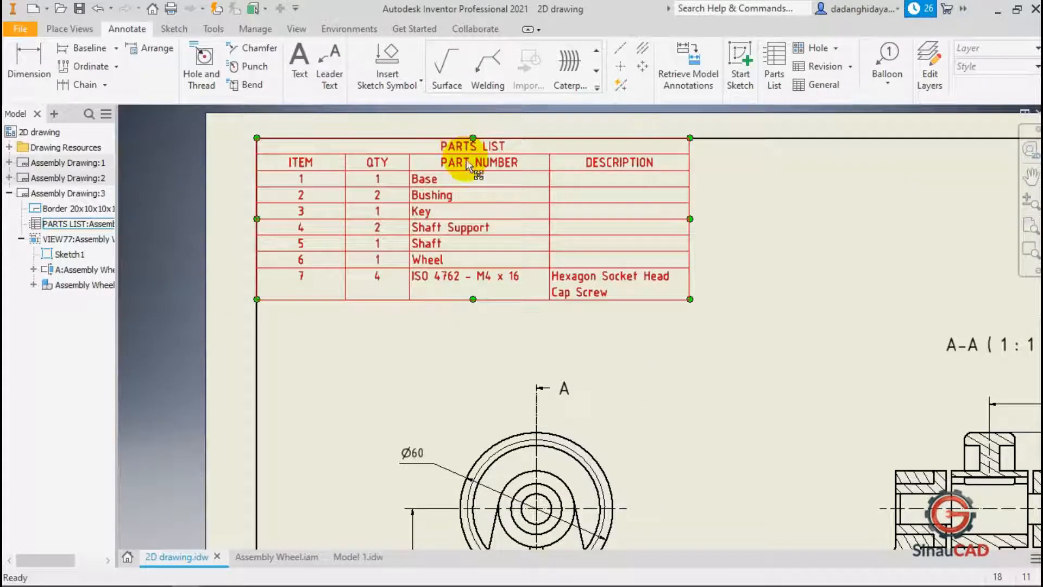
{"action": "left_click", "coordinate": [450, 168]}
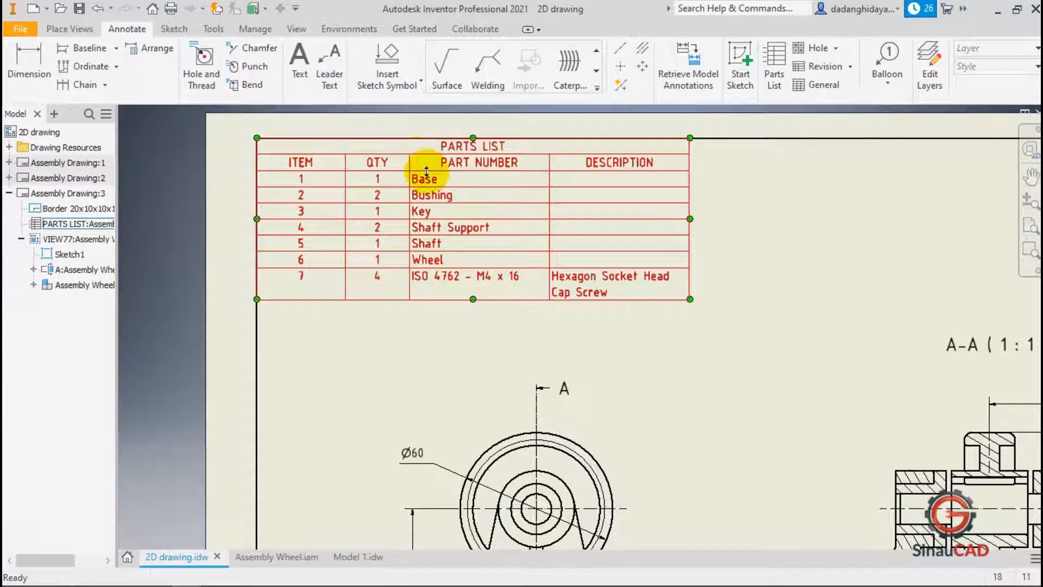
{"action": "scroll", "coordinate": [437, 181], "scroll_direction": "up", "scroll_amount": 3}
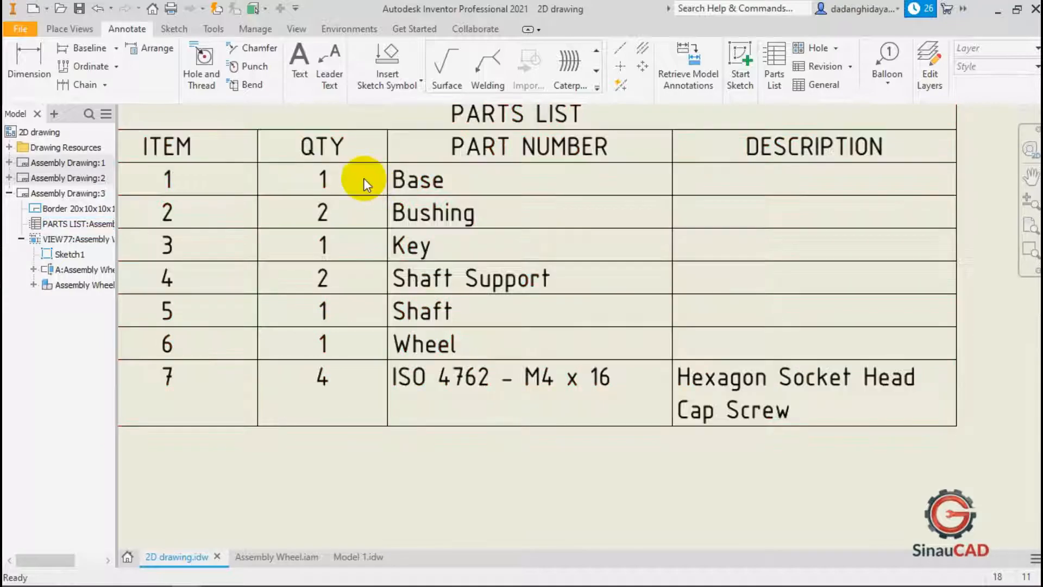
Compare the parts list entries with the components drawn in section A-A.
{"action": "scroll", "coordinate": [533, 239], "scroll_direction": "down", "scroll_amount": 2}
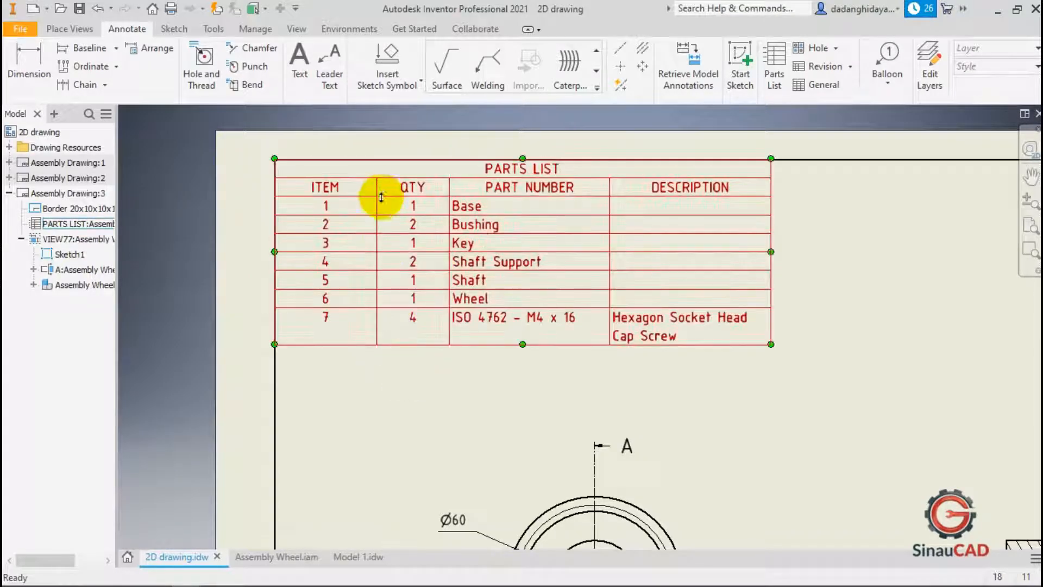
{"action": "scroll", "coordinate": [381, 197], "scroll_direction": "down", "scroll_amount": 3}
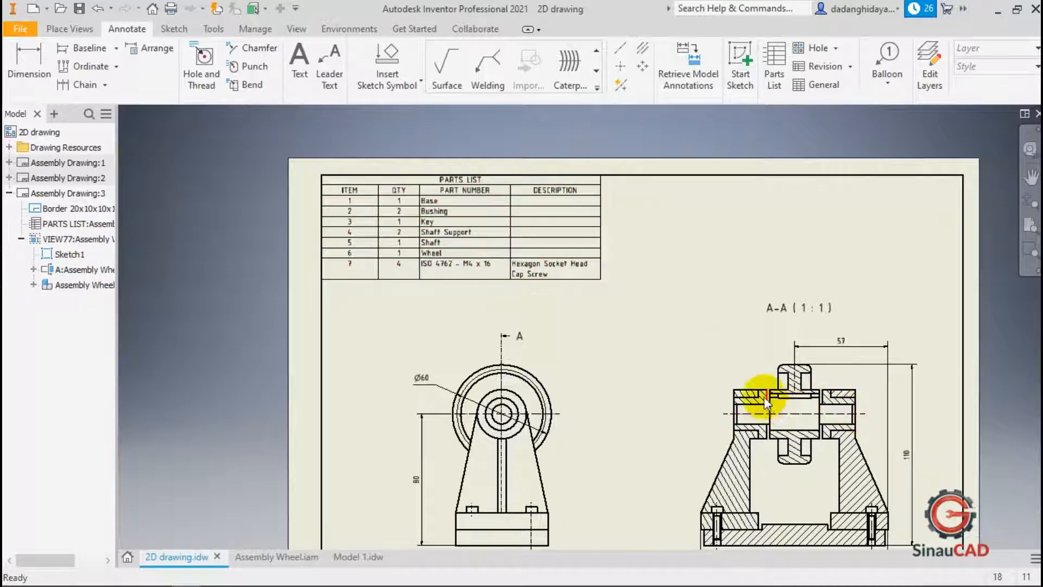
{"action": "scroll", "coordinate": [747, 451], "scroll_direction": "up", "scroll_amount": 3}
{"action": "scroll", "coordinate": [733, 447], "scroll_direction": "down", "scroll_amount": 2}
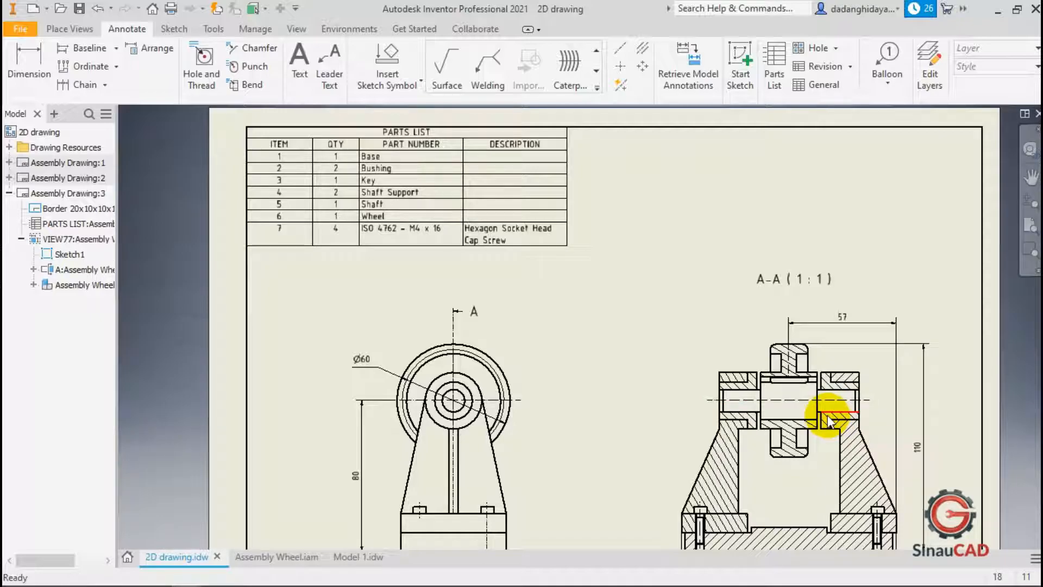
{"action": "left_click", "coordinate": [449, 158]}
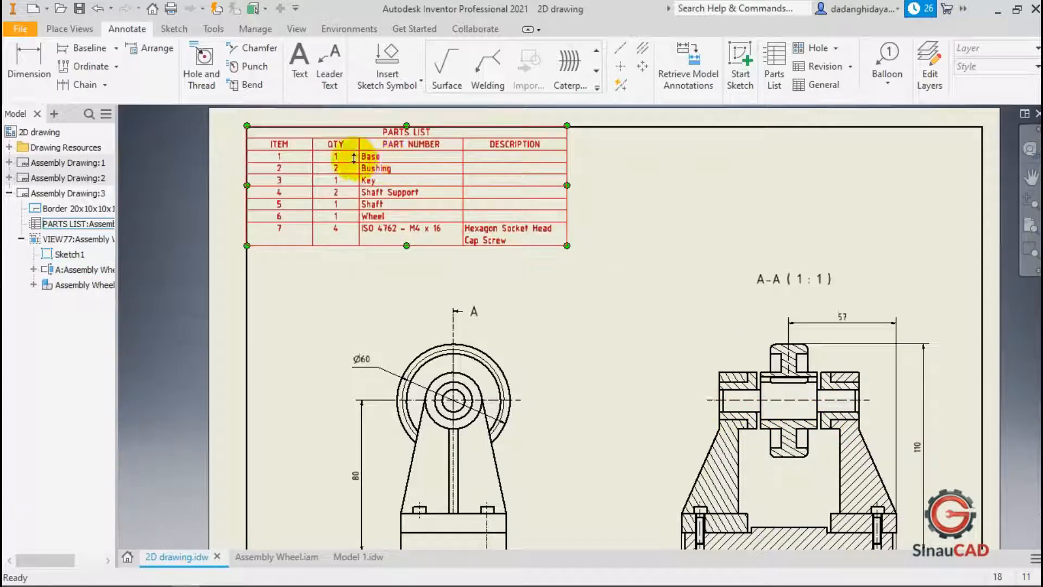
{"action": "left_click", "coordinate": [563, 355]}
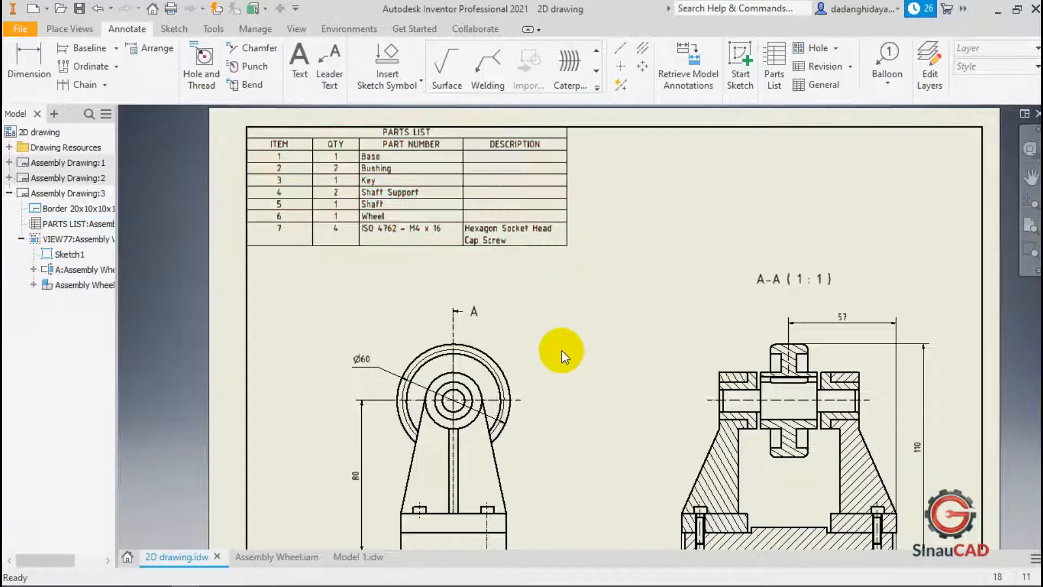
{"action": "scroll", "coordinate": [740, 373], "scroll_direction": "up", "scroll_amount": 3}
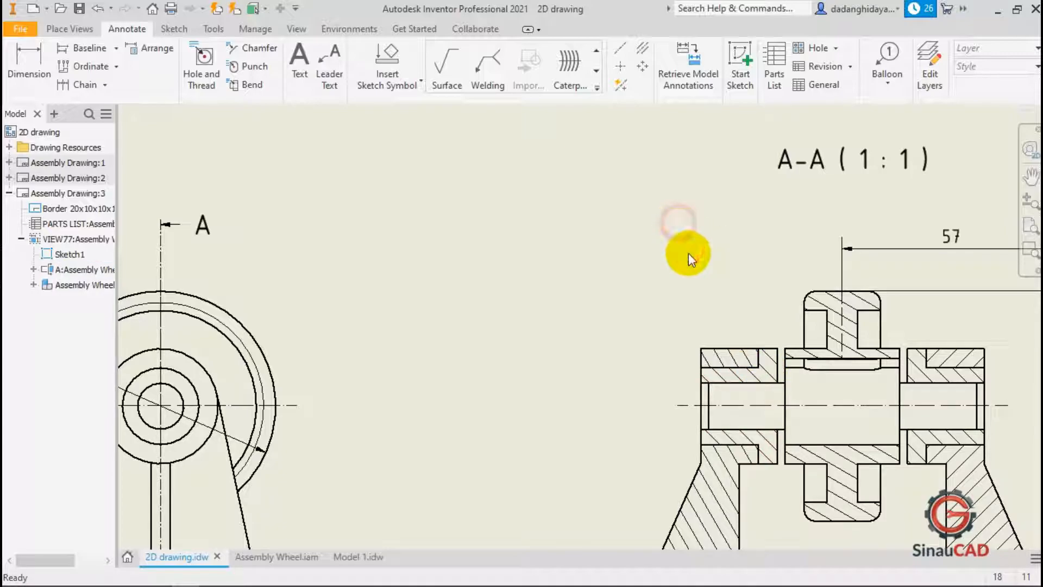
{"action": "scroll", "coordinate": [793, 328], "scroll_direction": "up", "scroll_amount": 3}
{"action": "scroll", "coordinate": [761, 326], "scroll_direction": "up", "scroll_amount": 3}
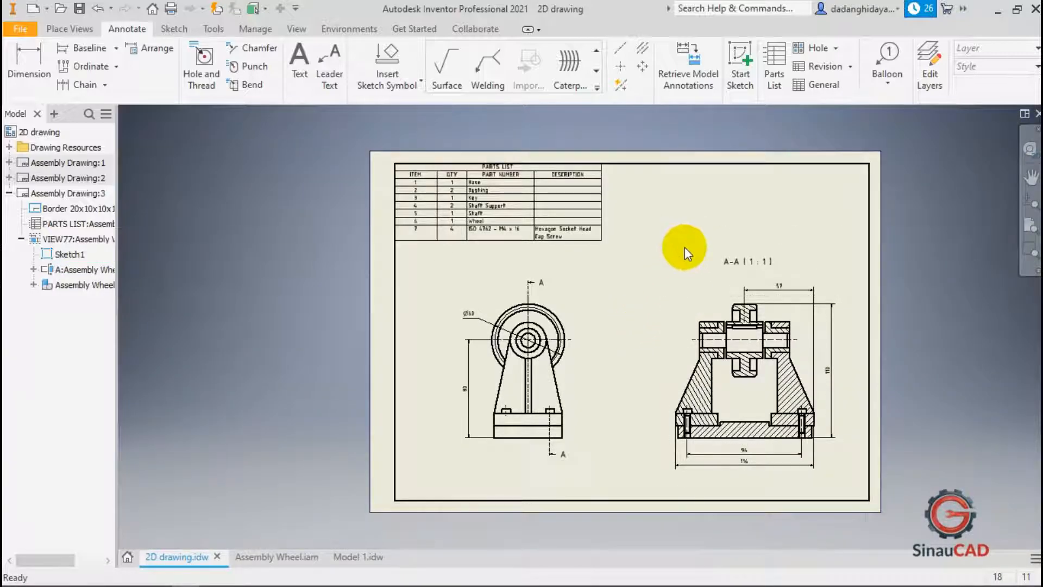
Set up Auto Balloon with section A-A as the view whose components get item numbers.
{"action": "left_click", "coordinate": [890, 76]}
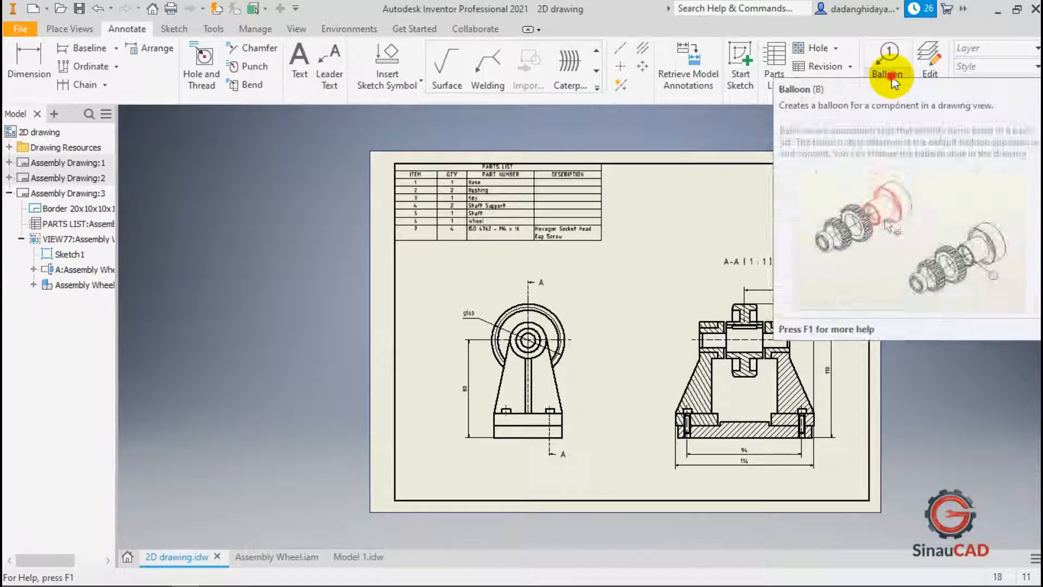
{"action": "left_click", "coordinate": [896, 134]}
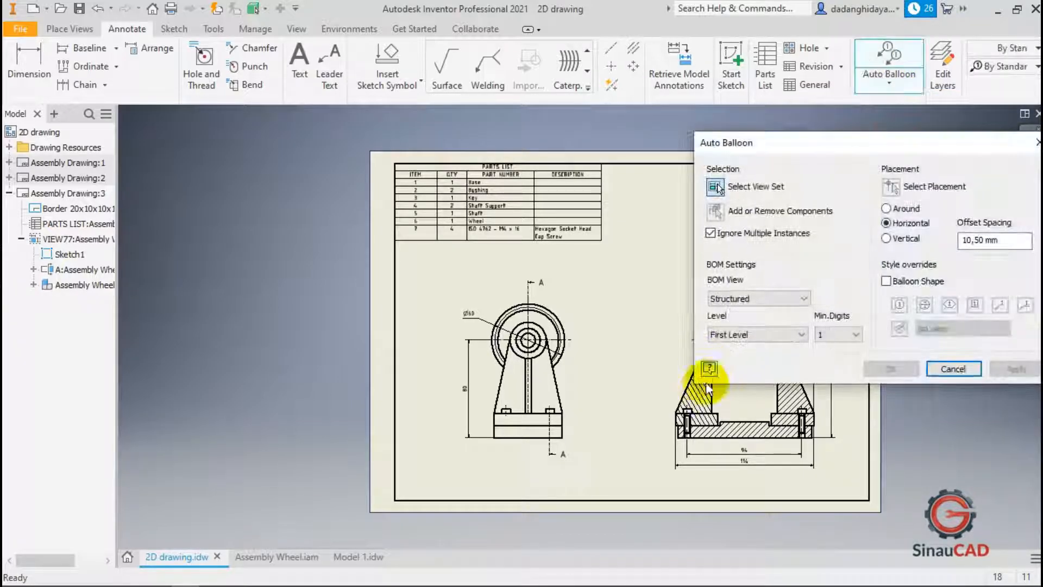
{"action": "left_click_drag", "start_coordinate": [815, 143], "coordinate": [185, 147]}
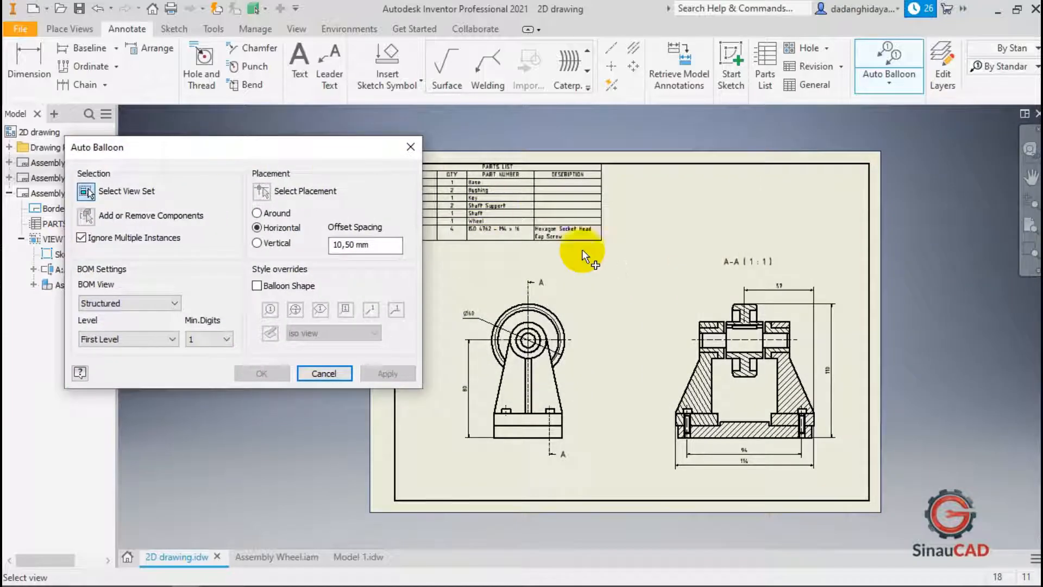
{"action": "scroll", "coordinate": [706, 364], "scroll_direction": "up", "scroll_amount": 2}
{"action": "scroll", "coordinate": [838, 390], "scroll_direction": "down", "scroll_amount": 1}
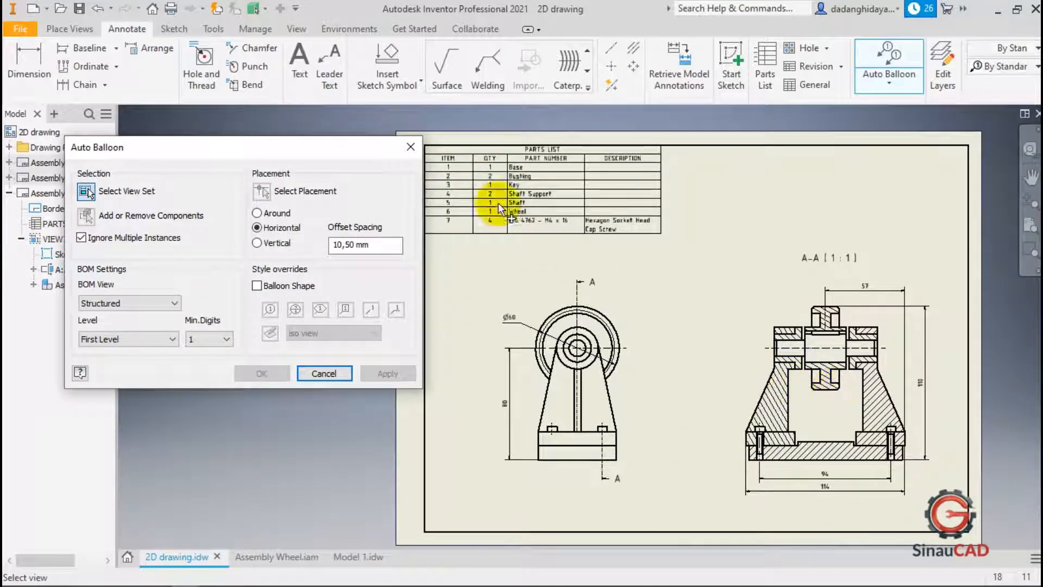
{"action": "scroll", "coordinate": [498, 203], "scroll_direction": "up", "scroll_amount": 5}
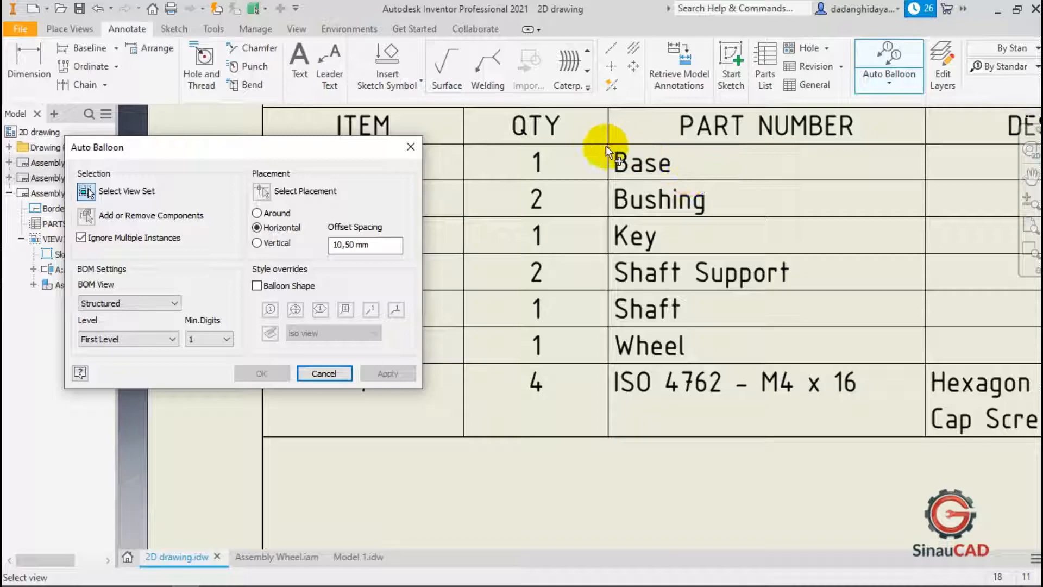
{"action": "scroll", "coordinate": [554, 174], "scroll_direction": "down", "scroll_amount": 5}
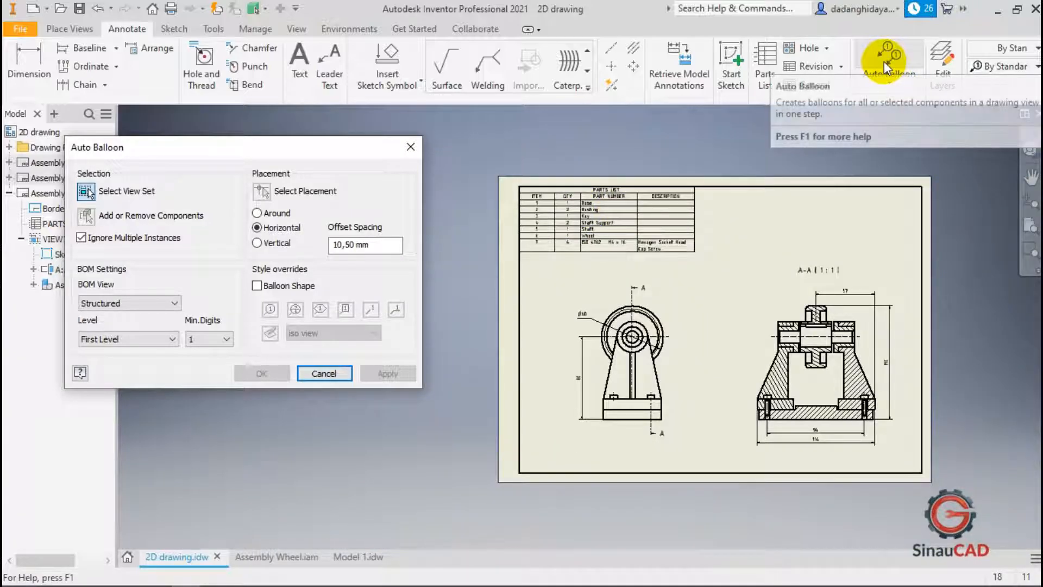
{"action": "scroll", "coordinate": [860, 346], "scroll_direction": "up", "scroll_amount": 3}
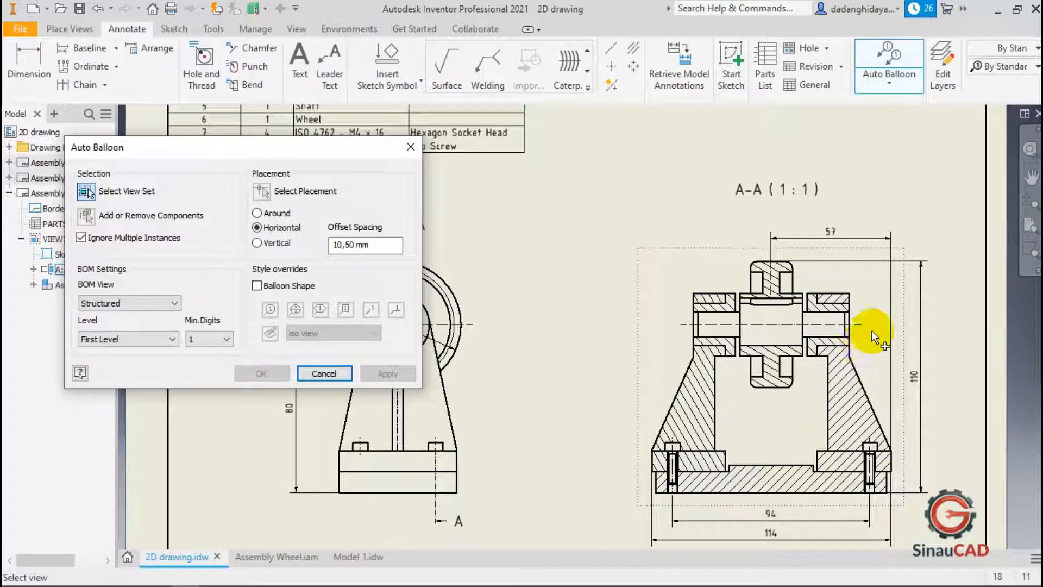
{"action": "left_click", "coordinate": [781, 404]}
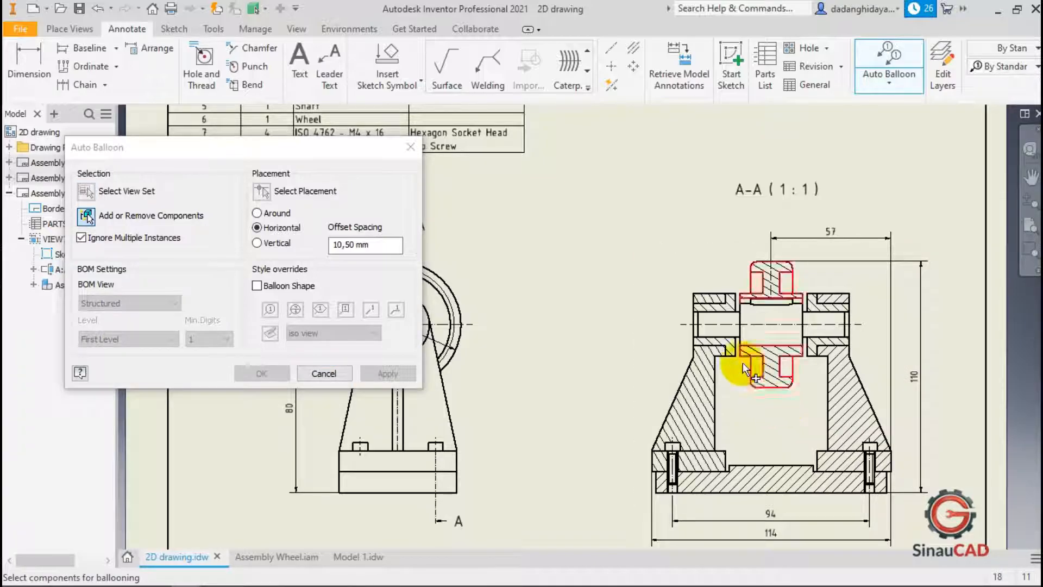
Select the wheel, key, shaft, left bushing, left shaft support, left screw and base in section A-A for ballooning.
{"action": "scroll", "coordinate": [729, 285], "scroll_direction": "up", "scroll_amount": 3}
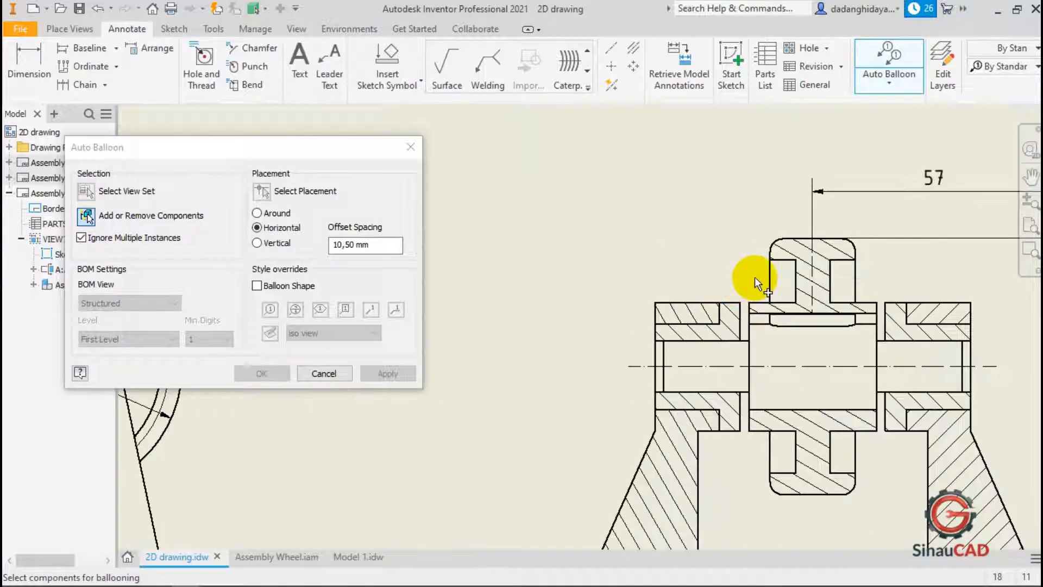
{"action": "left_click", "coordinate": [771, 250]}
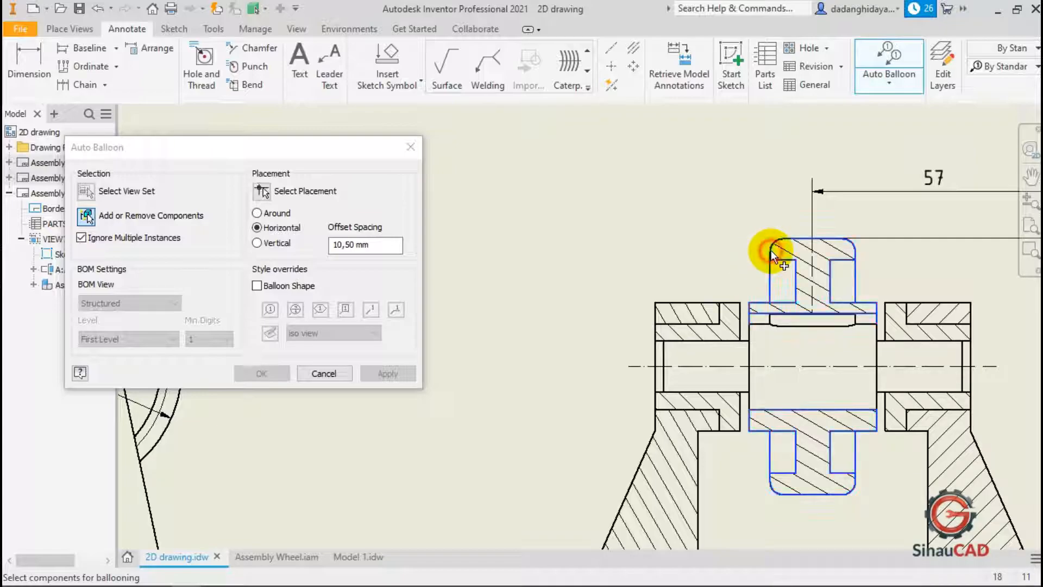
{"action": "left_click", "coordinate": [777, 320]}
{"action": "left_click", "coordinate": [752, 335]}
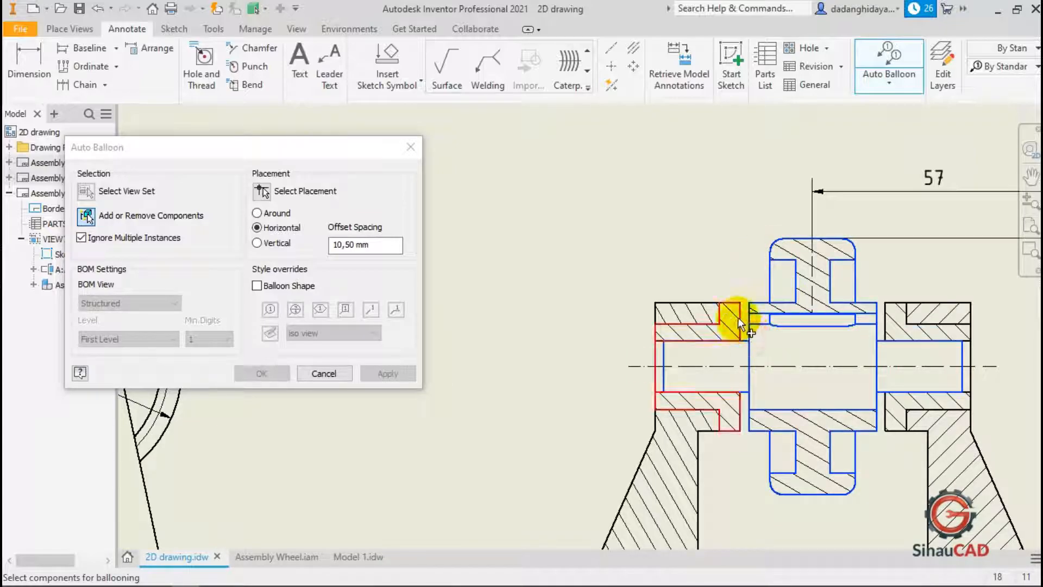
{"action": "left_click", "coordinate": [738, 317]}
{"action": "scroll", "coordinate": [670, 301], "scroll_direction": "down", "scroll_amount": 5}
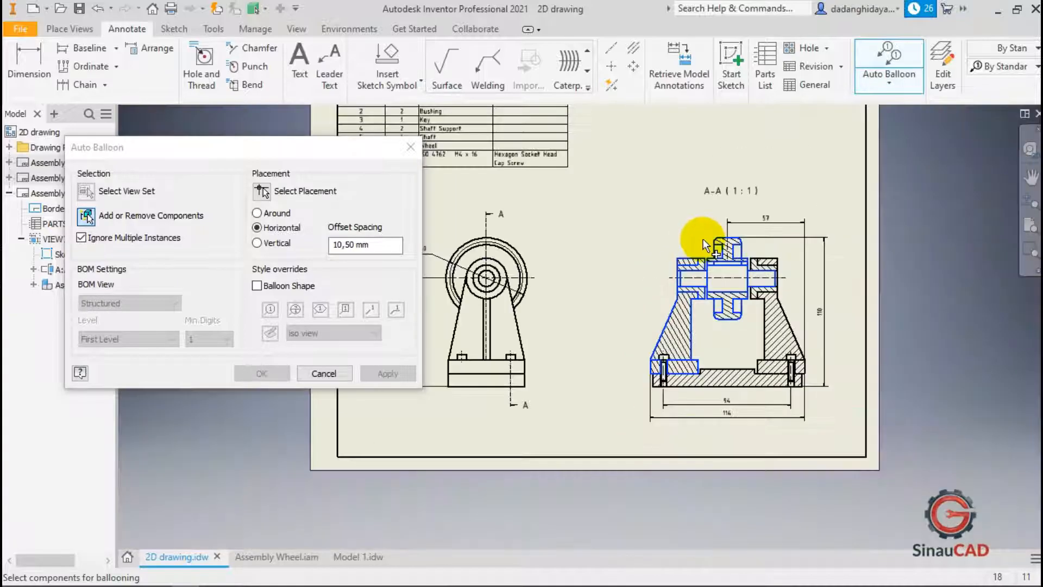
{"action": "scroll", "coordinate": [679, 345], "scroll_direction": "up", "scroll_amount": 5}
{"action": "left_click", "coordinate": [624, 379]}
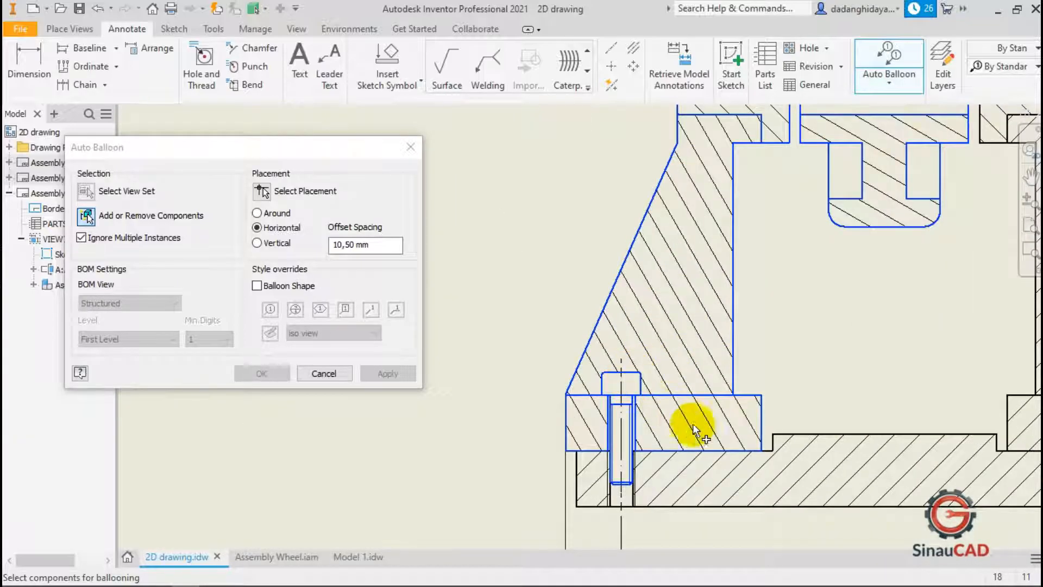
{"action": "scroll", "coordinate": [780, 431], "scroll_direction": "down", "scroll_amount": 3}
{"action": "left_click", "coordinate": [925, 426]}
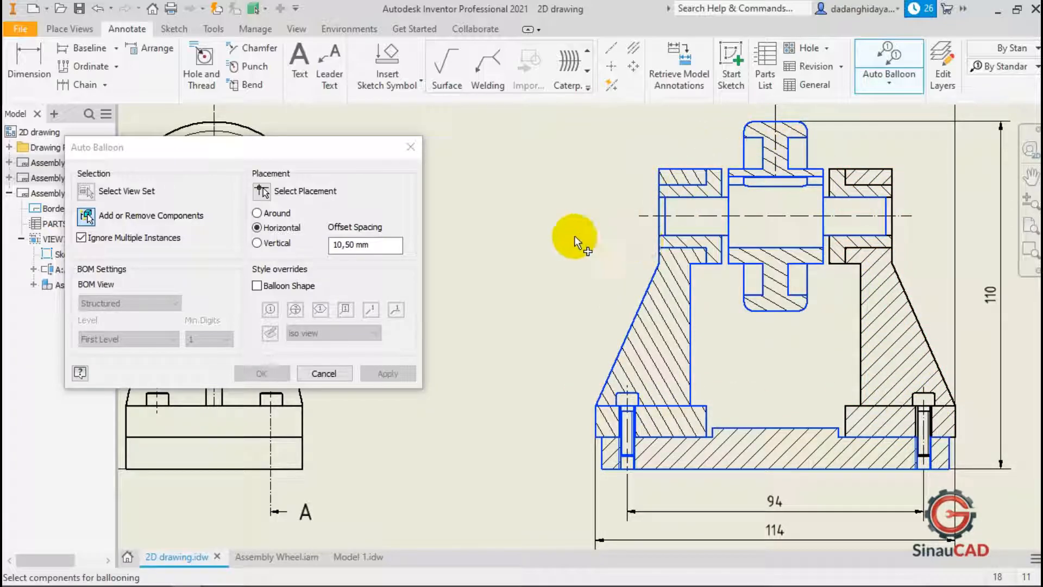
Place the balloons in a vertical column left of section A-A with an offset spacing of 11 mm.
{"action": "left_click", "coordinate": [261, 191]}
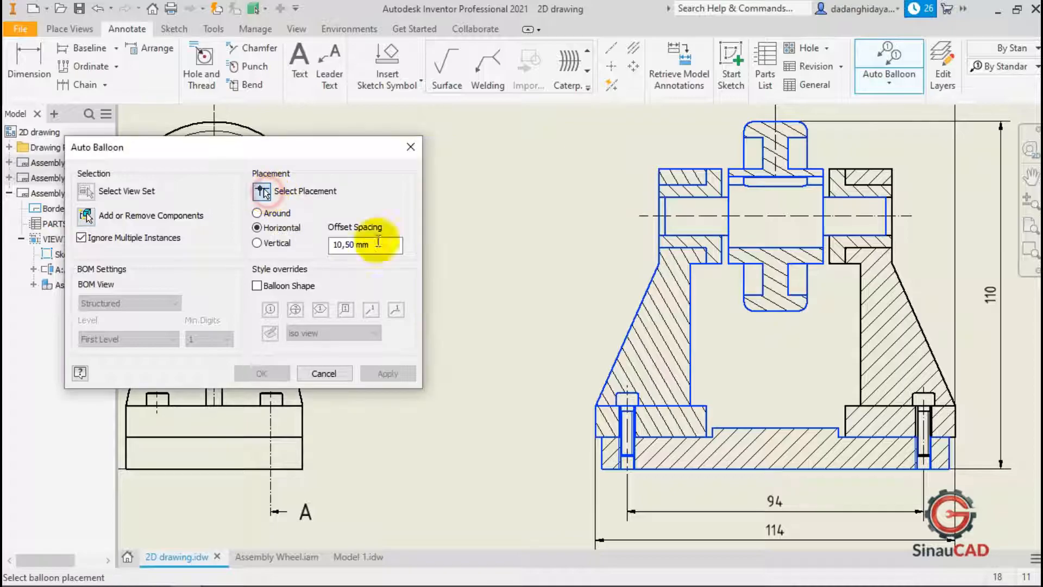
{"action": "scroll", "coordinate": [661, 338], "scroll_direction": "down", "scroll_amount": 3}
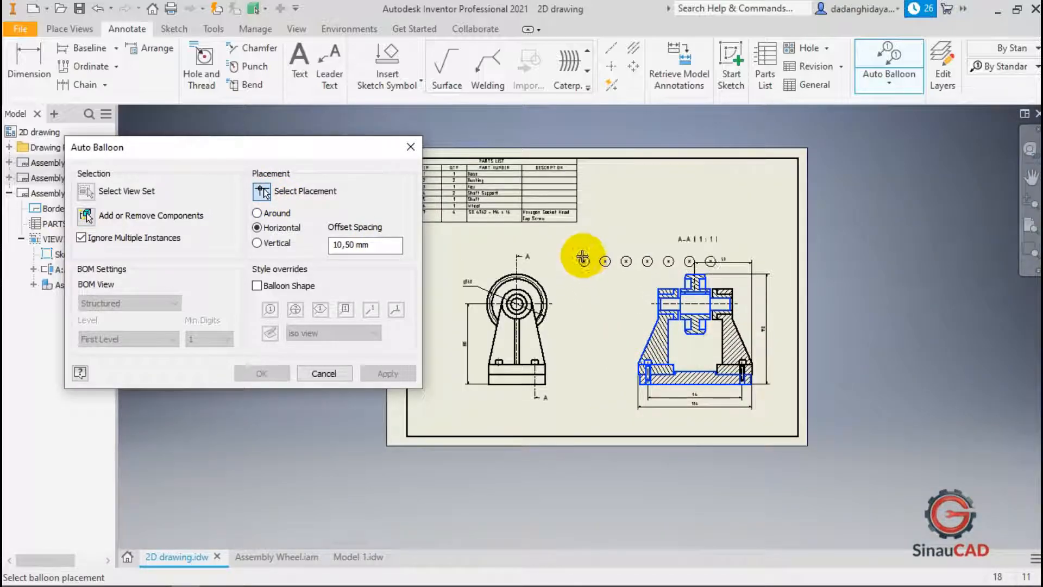
{"action": "scroll", "coordinate": [583, 264], "scroll_direction": "up", "scroll_amount": 3}
{"action": "scroll", "coordinate": [609, 267], "scroll_direction": "down", "scroll_amount": 4}
{"action": "scroll", "coordinate": [554, 258], "scroll_direction": "up", "scroll_amount": 1}
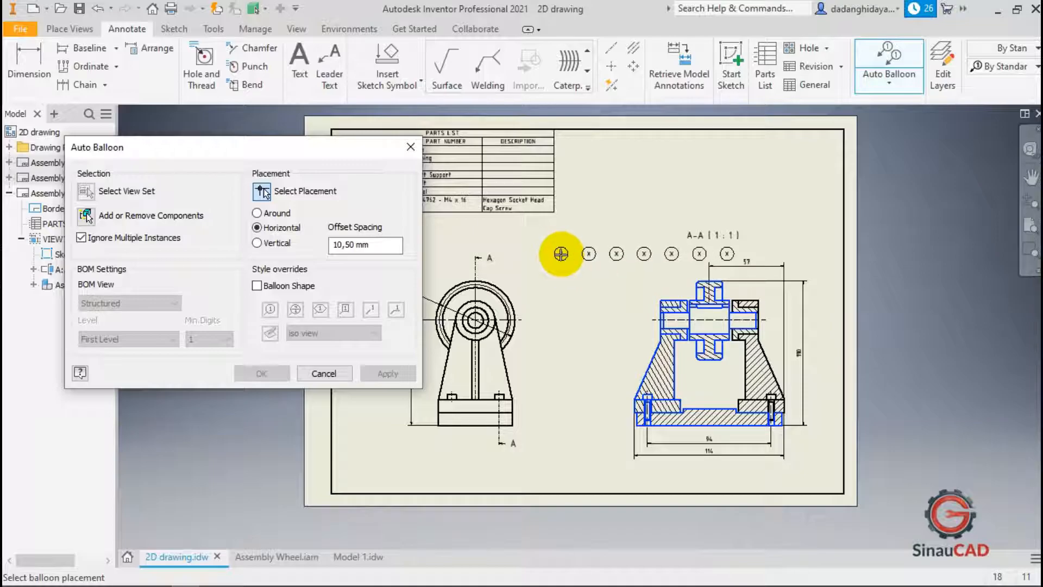
{"action": "left_click", "coordinate": [257, 243]}
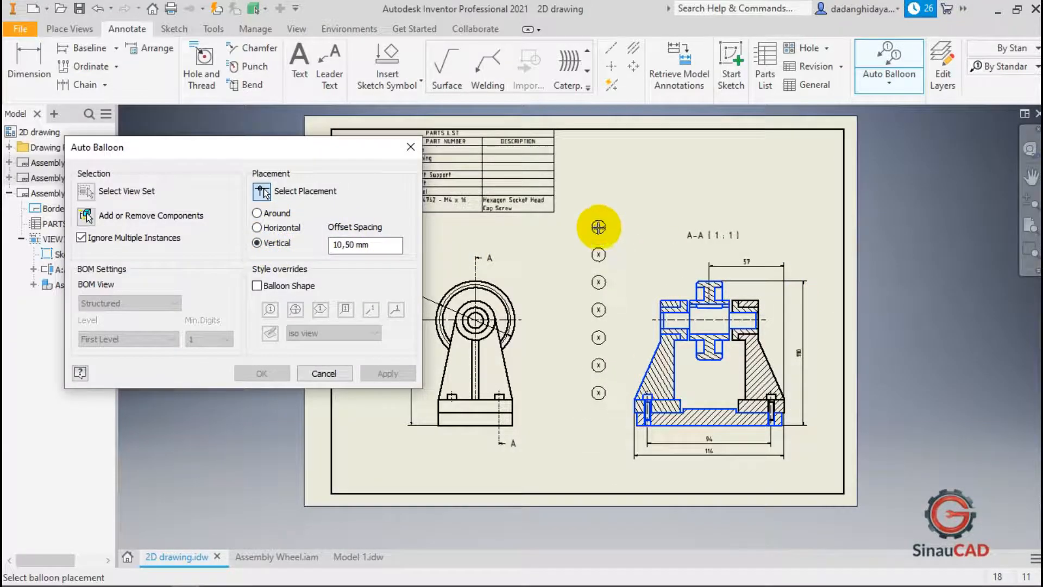
{"action": "left_click", "coordinate": [381, 245]}
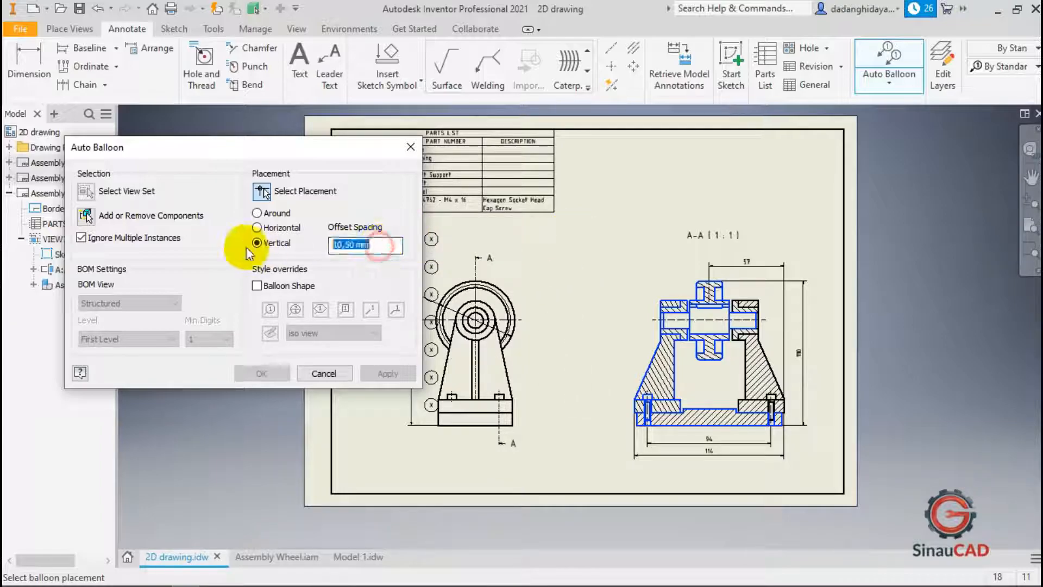
{"action": "type", "text": "15"}
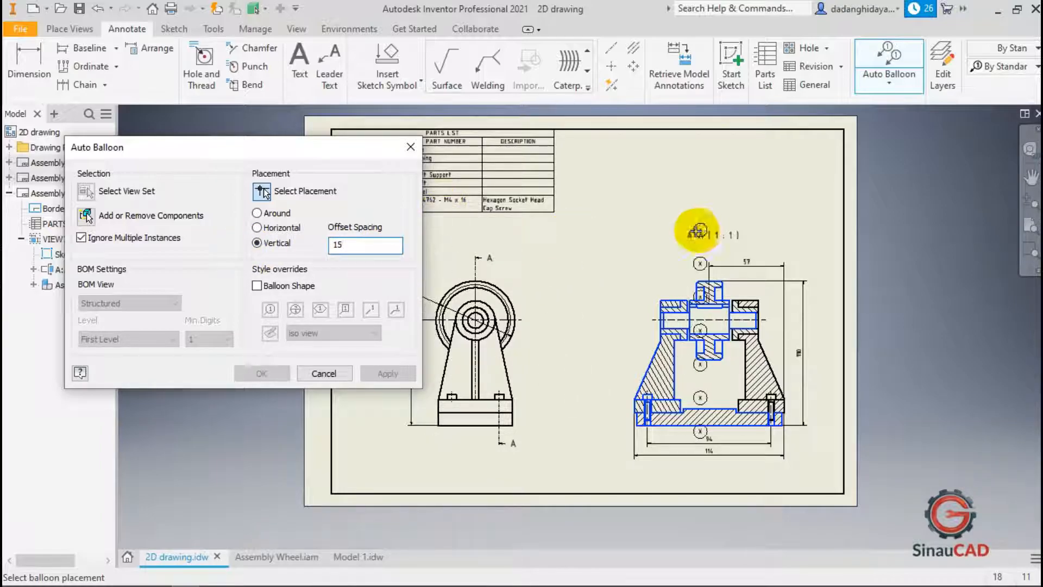
{"action": "left_click", "coordinate": [373, 244]}
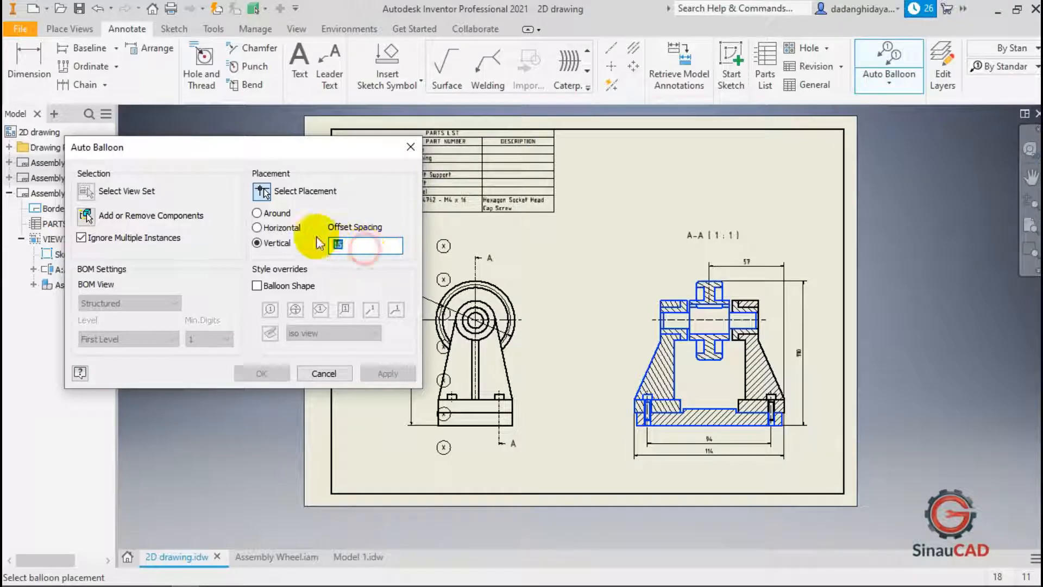
{"action": "type", "text": "11"}
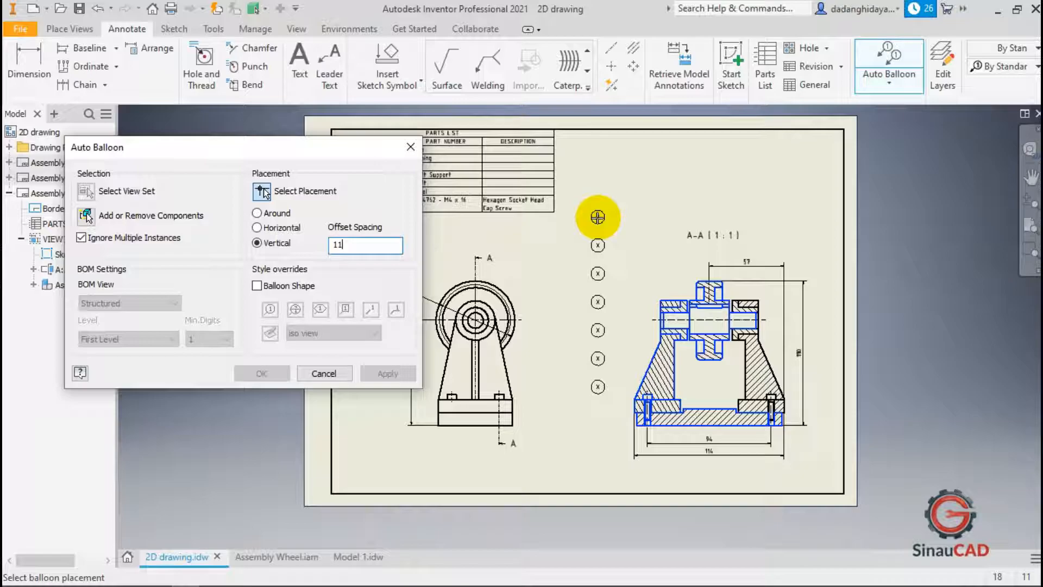
{"action": "left_click", "coordinate": [597, 217]}
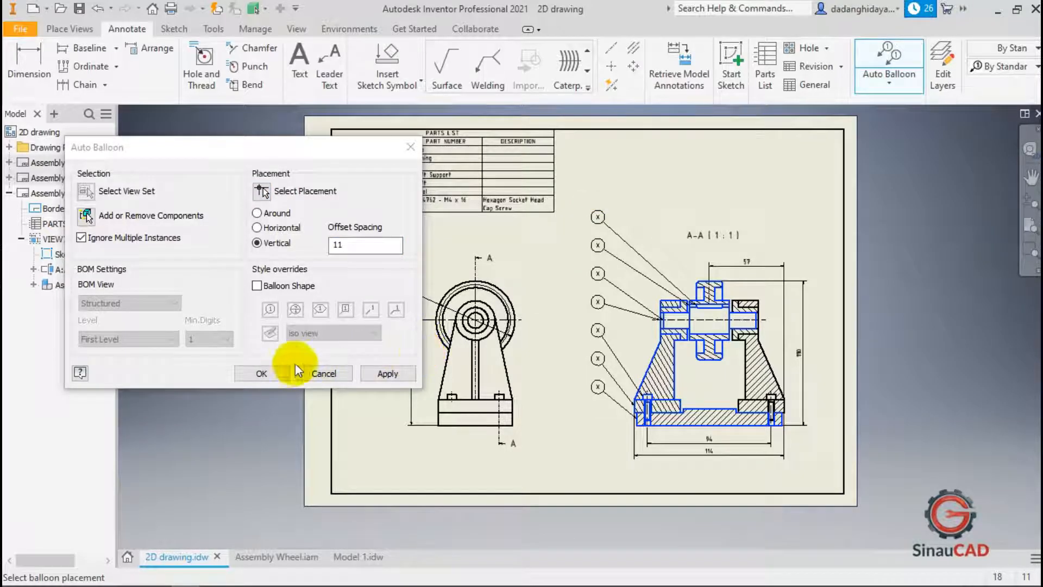
{"action": "left_click", "coordinate": [262, 374]}
Move the leader ends of the key's and shaft's balloons inside their parts so they end in dots.
{"action": "scroll", "coordinate": [695, 299], "scroll_direction": "up", "scroll_amount": 3}
{"action": "scroll", "coordinate": [689, 304], "scroll_direction": "up", "scroll_amount": 3}
{"action": "left_click_drag", "start_coordinate": [680, 338], "coordinate": [757, 348]}
{"action": "scroll", "coordinate": [630, 334], "scroll_direction": "down", "scroll_amount": 2}
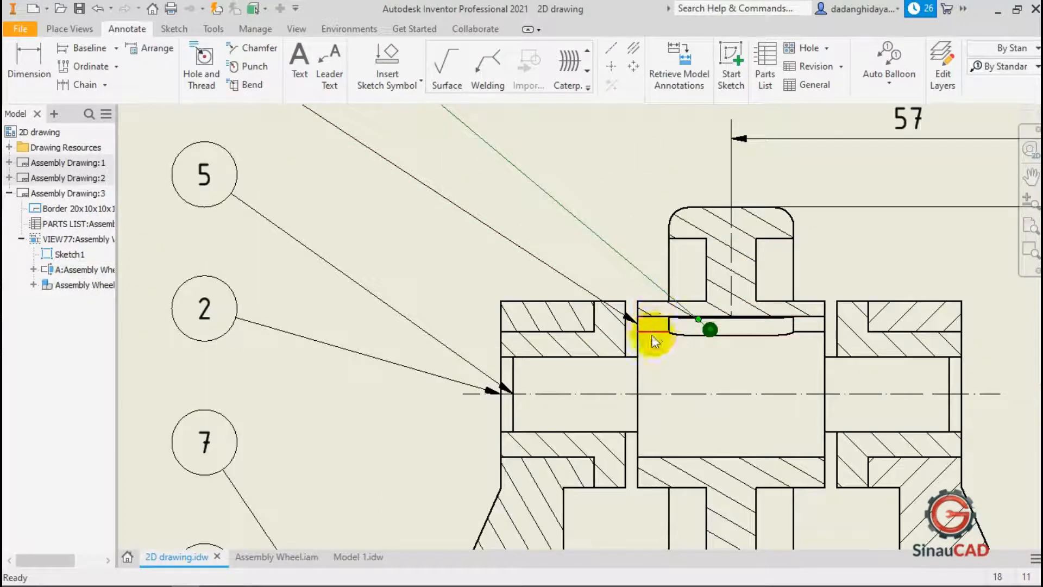
{"action": "left_click_drag", "start_coordinate": [510, 390], "coordinate": [560, 384]}
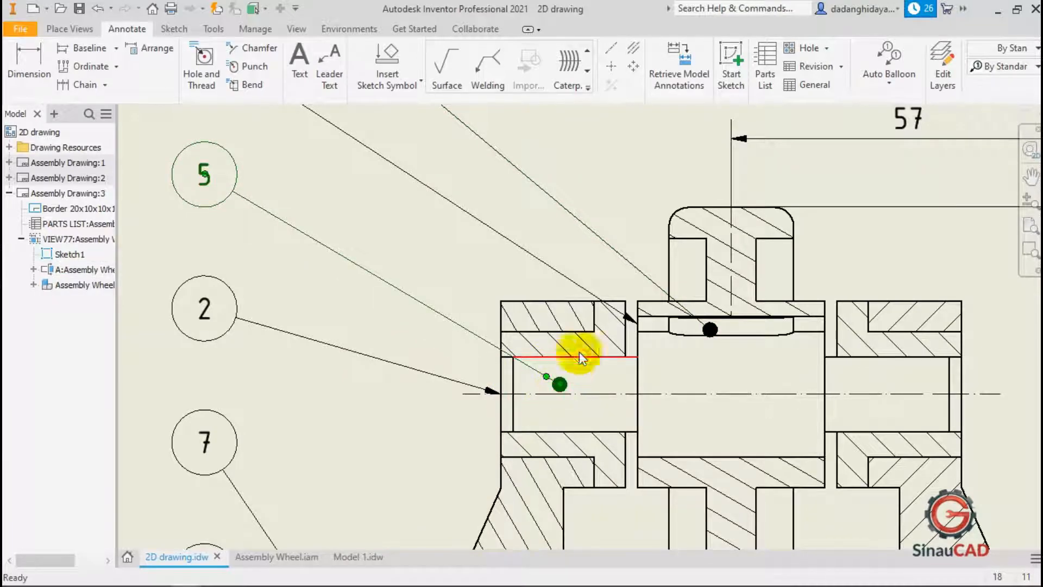
Move balloon 7's arrowhead to the top of the left screw head and balloon 4's arrowhead higher on the shaft support's left edge.
{"action": "scroll", "coordinate": [570, 381], "scroll_direction": "down", "scroll_amount": 5}
{"action": "scroll", "coordinate": [559, 384], "scroll_direction": "up", "scroll_amount": 4}
{"action": "mouse_move", "coordinate": [547, 438]}
{"action": "left_mouse_down"}
{"action": "mouse_move", "coordinate": [531, 423]}
{"action": "mouse_move", "coordinate": [542, 400]}
{"action": "mouse_move", "coordinate": [554, 419]}
{"action": "left_mouse_up"}
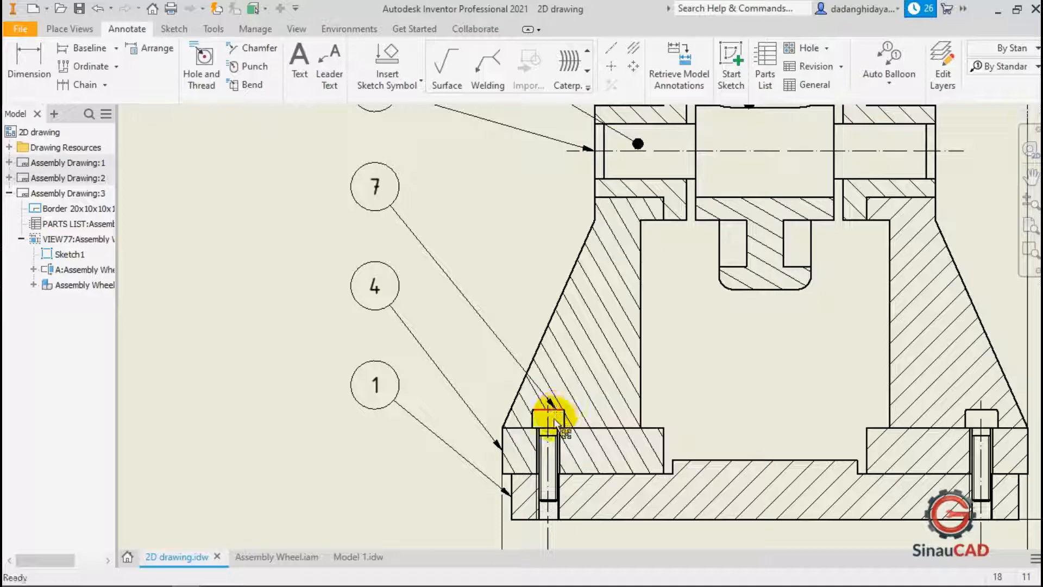
{"action": "left_click", "coordinate": [499, 446]}
{"action": "left_click_drag", "start_coordinate": [500, 450], "coordinate": [513, 428]}
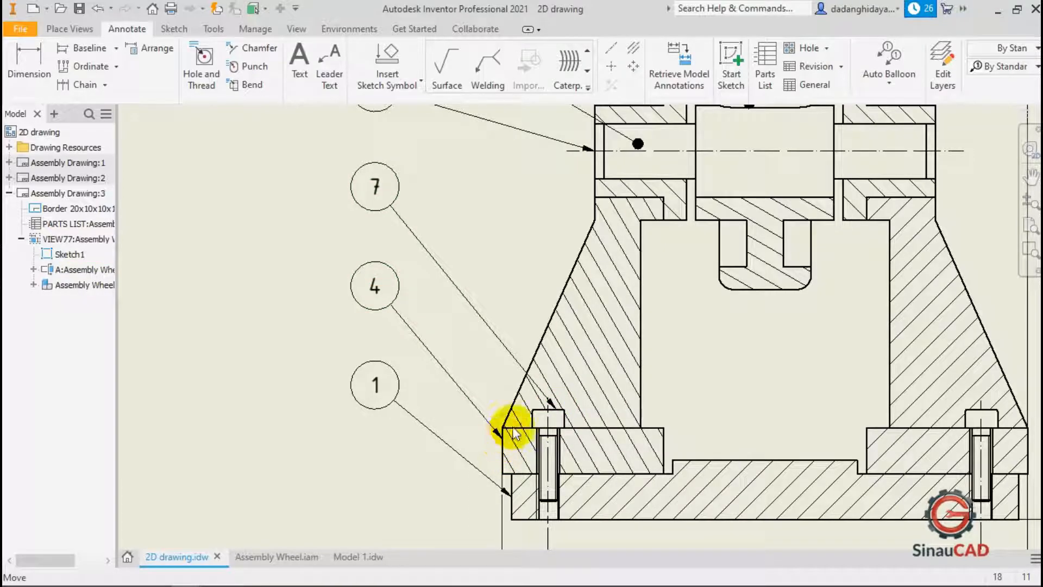
{"action": "scroll", "coordinate": [559, 420], "scroll_direction": "down", "scroll_amount": 4}
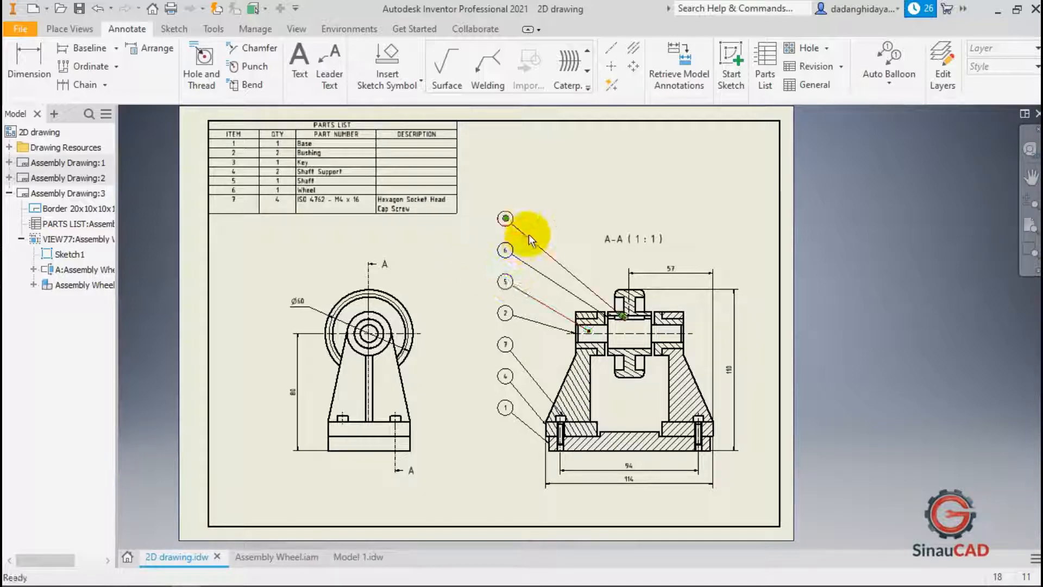
Compare the balloons for the key, screw and other parts in section A-A with the item rows of the parts list.
{"action": "scroll", "coordinate": [625, 307], "scroll_direction": "up", "scroll_amount": 5}
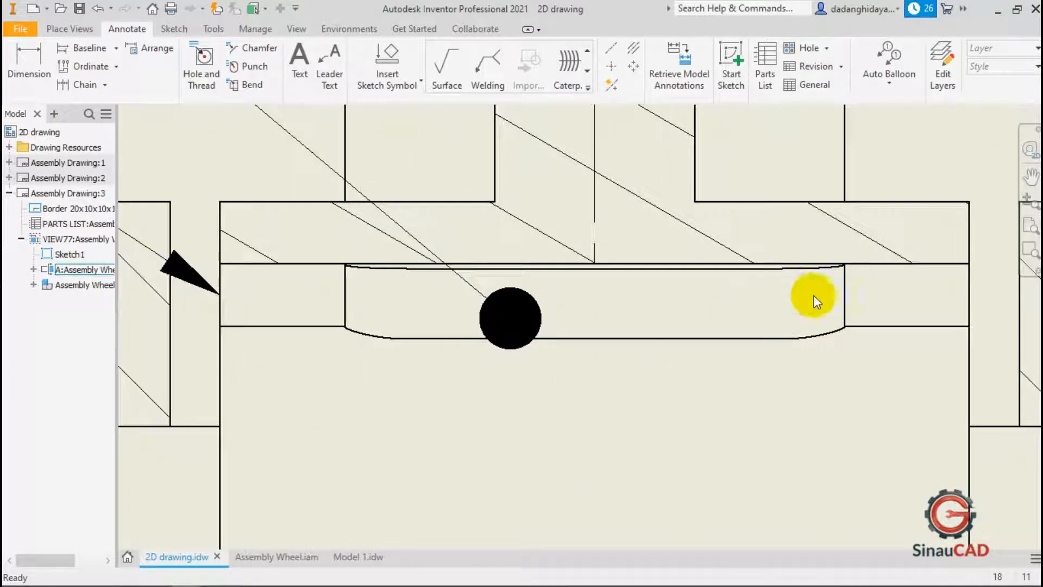
{"action": "scroll", "coordinate": [803, 295], "scroll_direction": "down", "scroll_amount": 3}
{"action": "scroll", "coordinate": [610, 145], "scroll_direction": "down", "scroll_amount": 4}
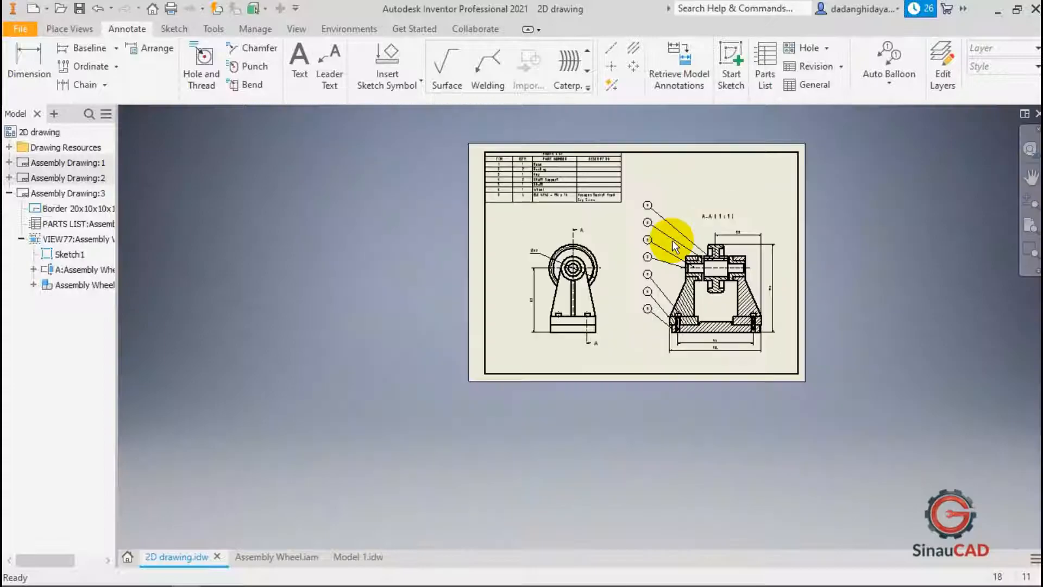
{"action": "scroll", "coordinate": [589, 174], "scroll_direction": "up", "scroll_amount": 5}
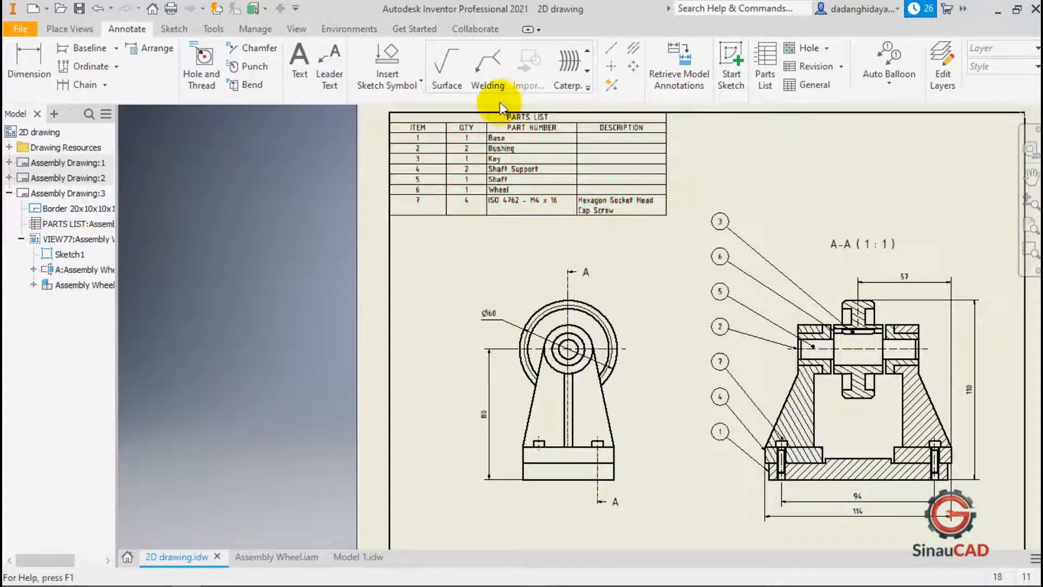
{"action": "scroll", "coordinate": [482, 126], "scroll_direction": "up", "scroll_amount": 2}
{"action": "scroll", "coordinate": [350, 132], "scroll_direction": "up", "scroll_amount": 3}
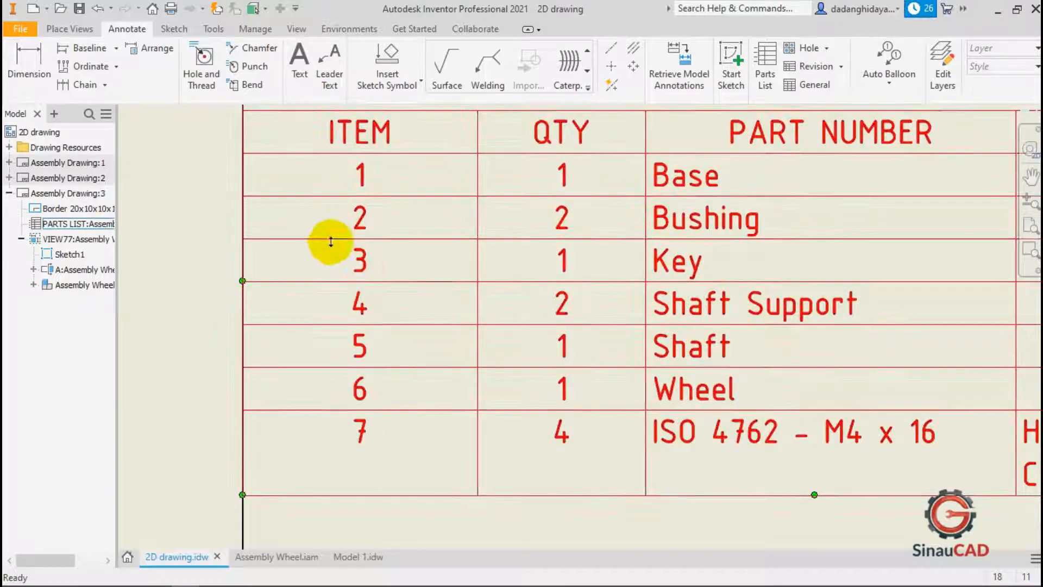
{"action": "scroll", "coordinate": [584, 263], "scroll_direction": "down", "scroll_amount": 3}
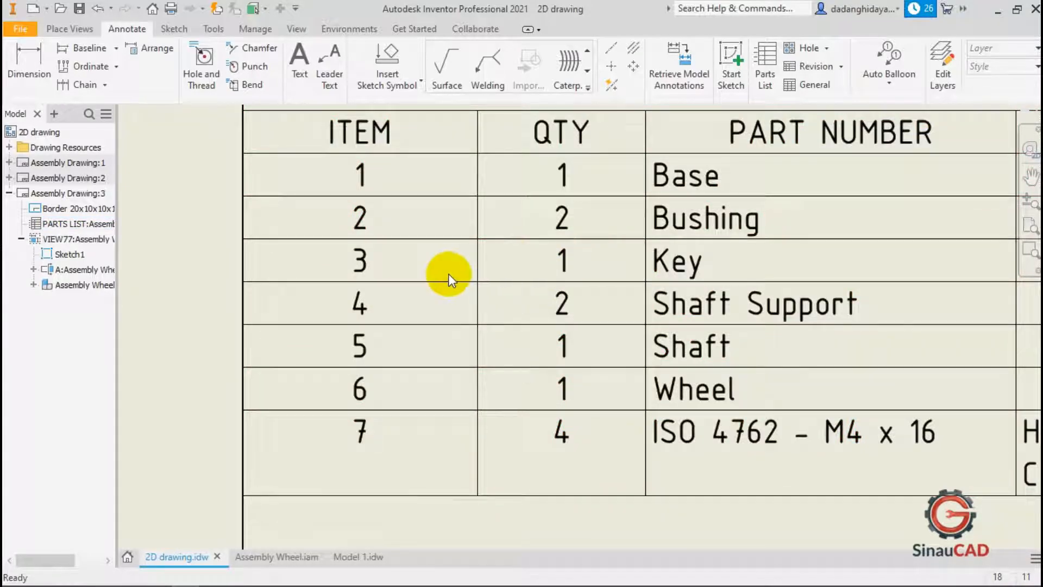
{"action": "scroll", "coordinate": [610, 266], "scroll_direction": "up", "scroll_amount": 4}
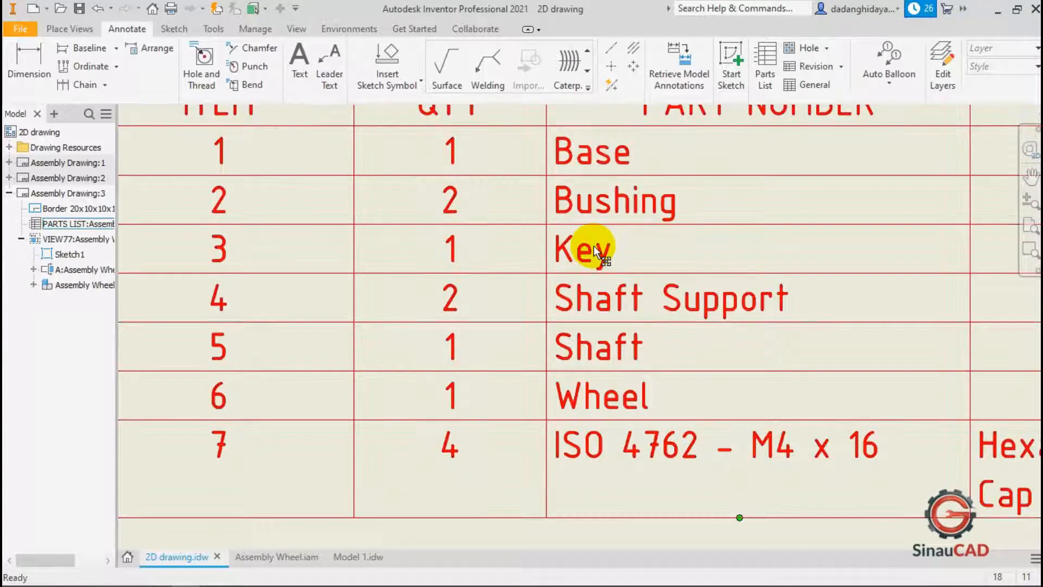
{"action": "scroll", "coordinate": [540, 226], "scroll_direction": "down", "scroll_amount": 5}
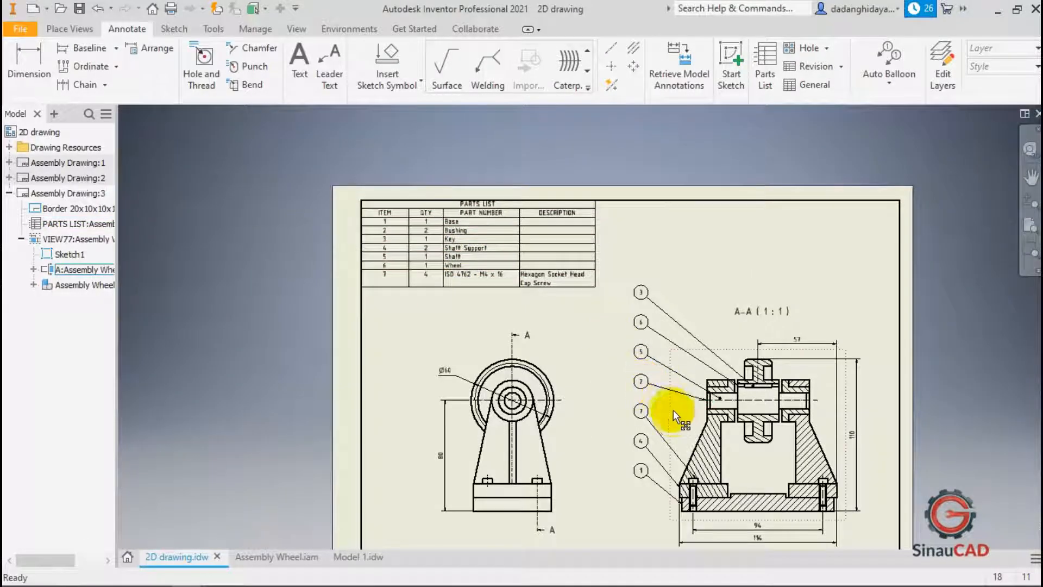
{"action": "scroll", "coordinate": [752, 402], "scroll_direction": "up", "scroll_amount": 5}
{"action": "scroll", "coordinate": [673, 354], "scroll_direction": "down", "scroll_amount": 4}
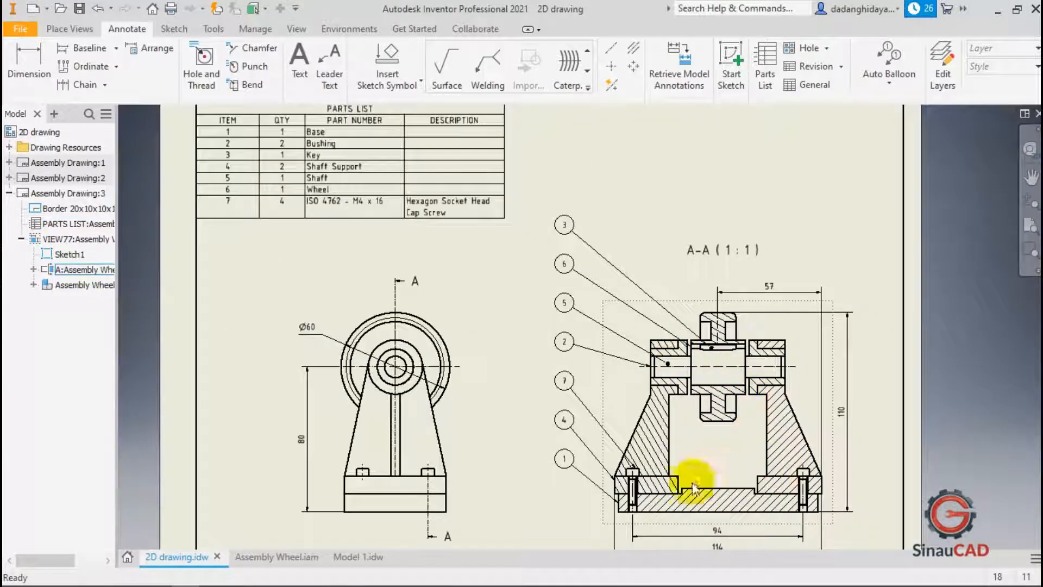
{"action": "scroll", "coordinate": [630, 468], "scroll_direction": "up", "scroll_amount": 5}
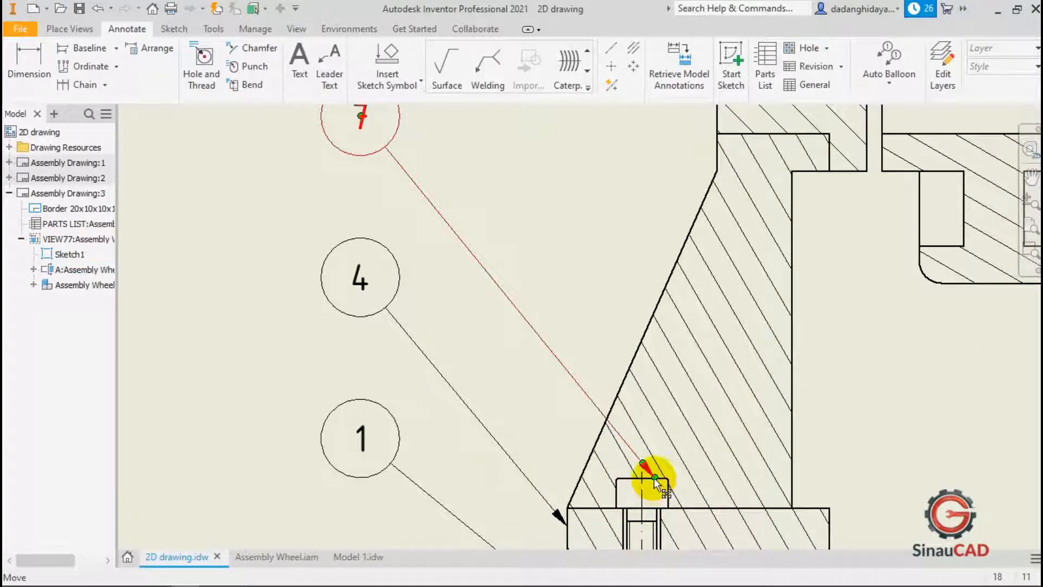
{"action": "scroll", "coordinate": [651, 478], "scroll_direction": "down", "scroll_amount": 6}
{"action": "scroll", "coordinate": [281, 164], "scroll_direction": "up", "scroll_amount": 5}
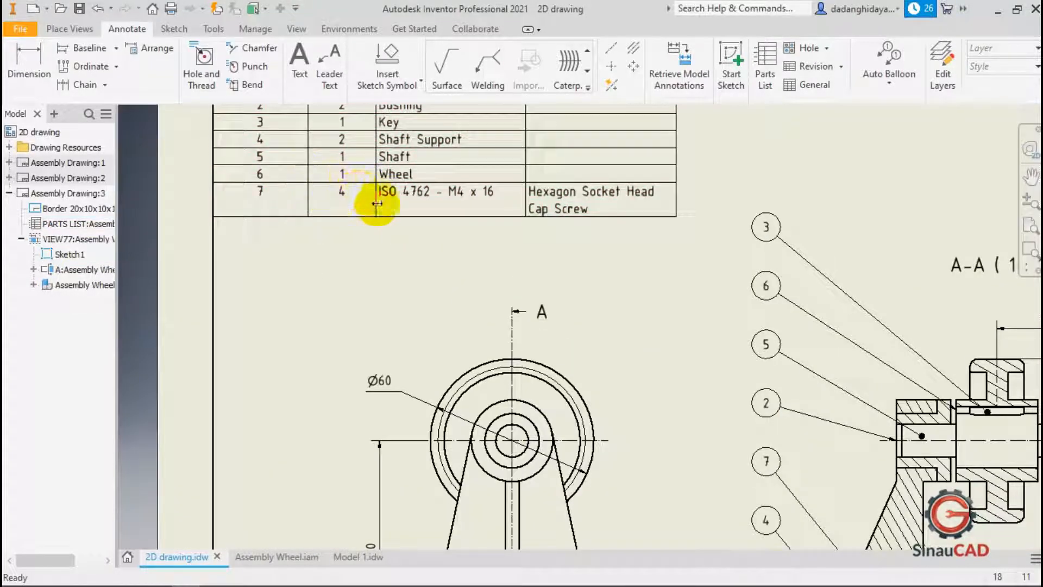
{"action": "scroll", "coordinate": [373, 205], "scroll_direction": "down", "scroll_amount": 4}
{"action": "scroll", "coordinate": [402, 152], "scroll_direction": "up", "scroll_amount": 4}
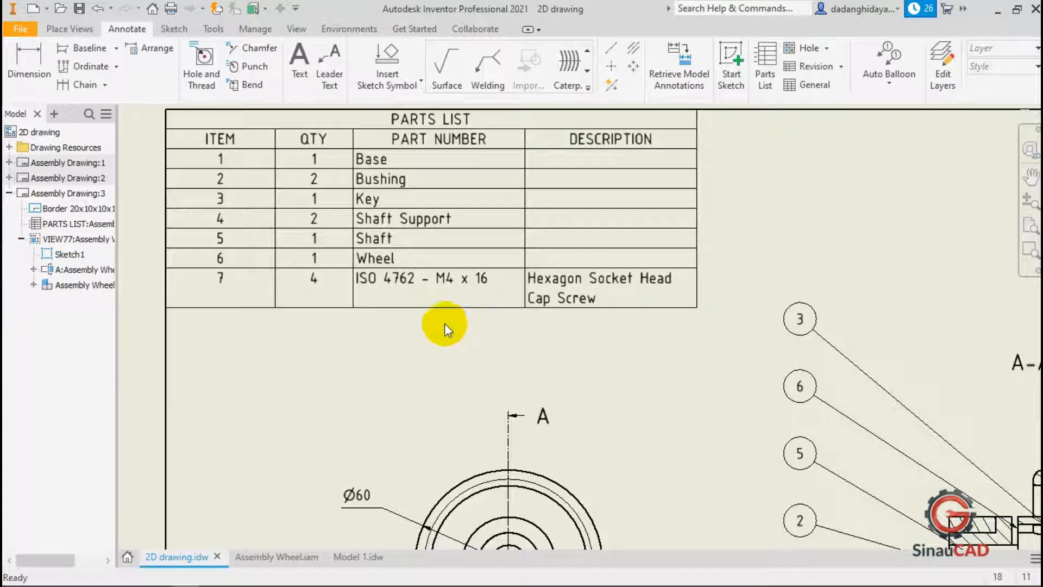
Review the parts list and the key, shaft, bushings and wheel shown in section A-A on the assembly sheet.
{"action": "left_click", "coordinate": [443, 273]}
{"action": "scroll", "coordinate": [460, 239], "scroll_direction": "up", "scroll_amount": 3}
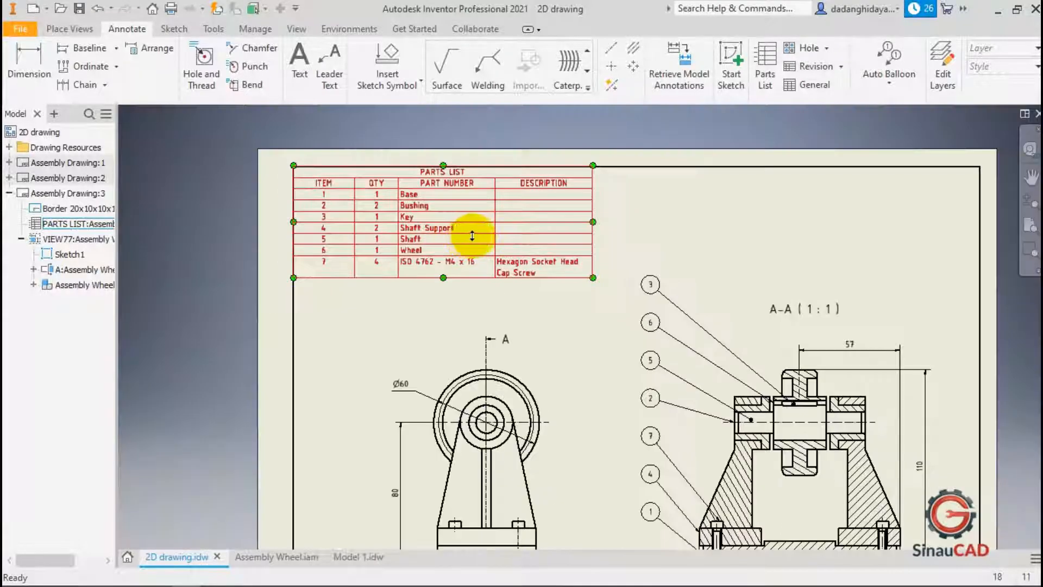
{"action": "scroll", "coordinate": [413, 225], "scroll_direction": "up", "scroll_amount": 3}
{"action": "scroll", "coordinate": [599, 277], "scroll_direction": "down", "scroll_amount": 4}
{"action": "scroll", "coordinate": [542, 206], "scroll_direction": "up", "scroll_amount": 3}
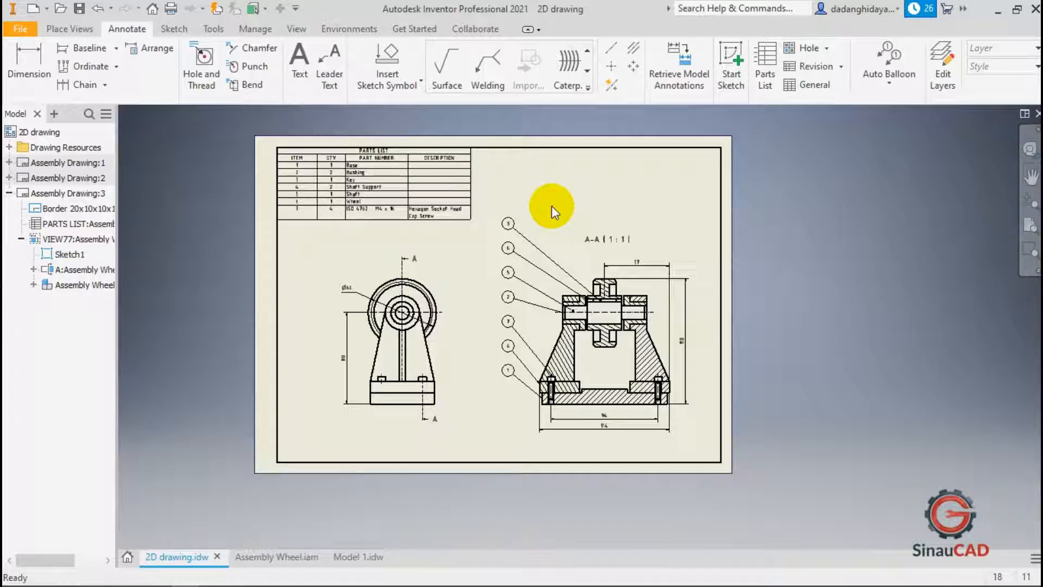
{"action": "scroll", "coordinate": [600, 299], "scroll_direction": "up", "scroll_amount": 5}
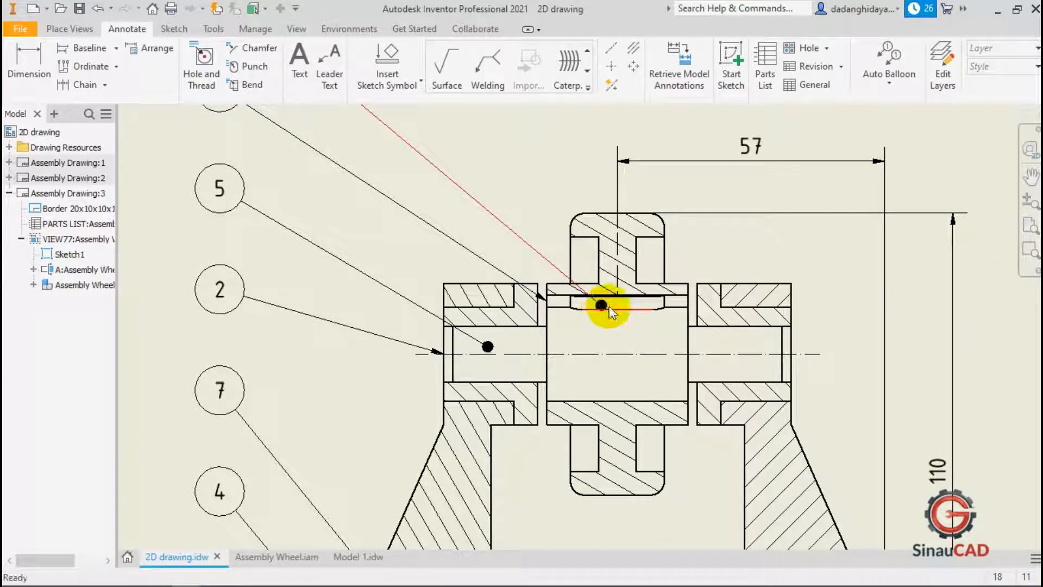
{"action": "scroll", "coordinate": [617, 313], "scroll_direction": "down", "scroll_amount": 5}
{"action": "scroll", "coordinate": [628, 288], "scroll_direction": "up", "scroll_amount": 3}
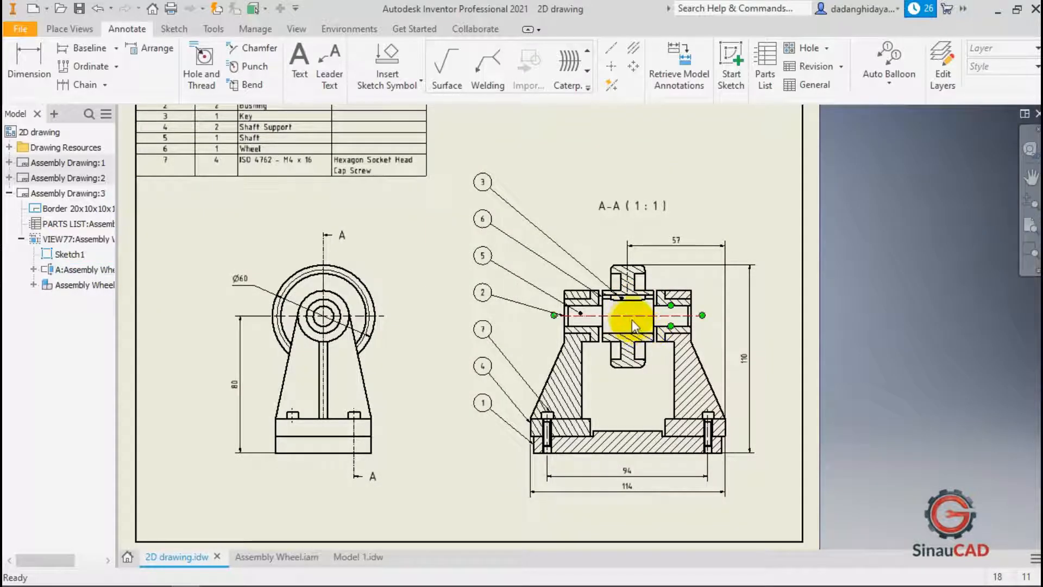
{"action": "left_click", "coordinate": [651, 349]}
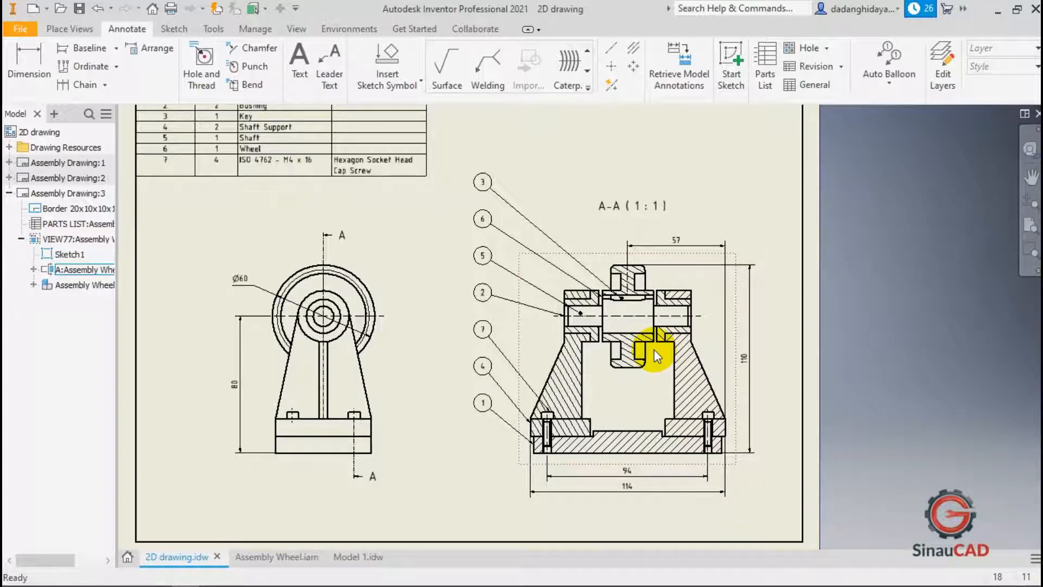
{"action": "scroll", "coordinate": [592, 353], "scroll_direction": "down", "scroll_amount": 3}
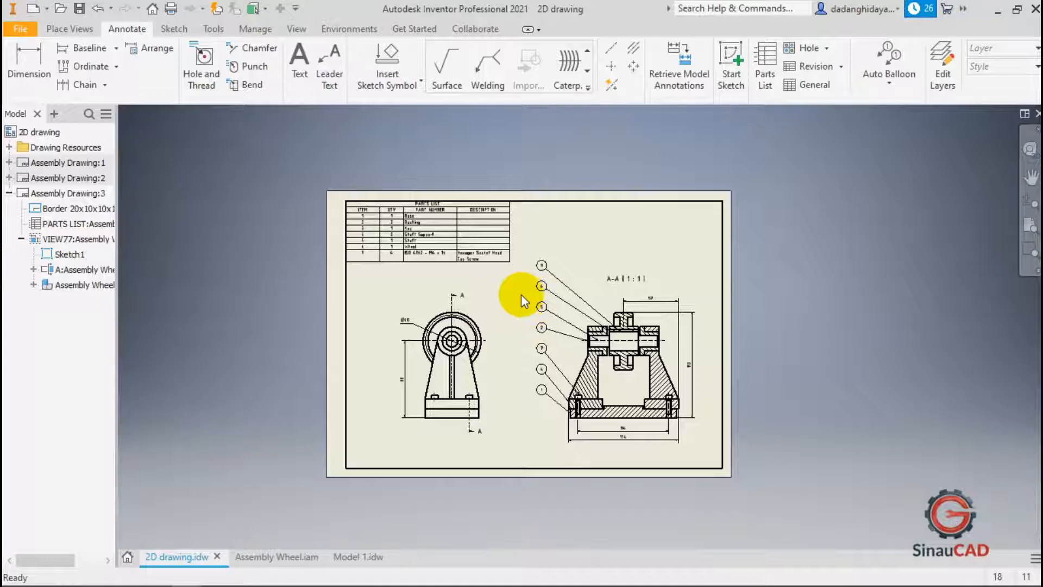
{"action": "scroll", "coordinate": [508, 291], "scroll_direction": "up", "scroll_amount": 3}
{"action": "scroll", "coordinate": [507, 294], "scroll_direction": "down", "scroll_amount": 4}
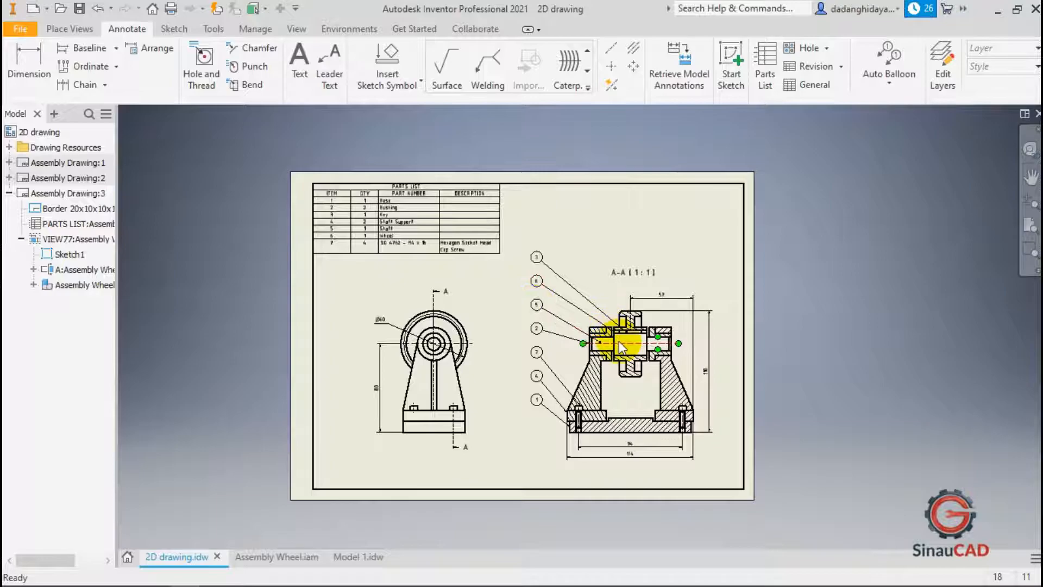
{"action": "scroll", "coordinate": [622, 347], "scroll_direction": "up", "scroll_amount": 3}
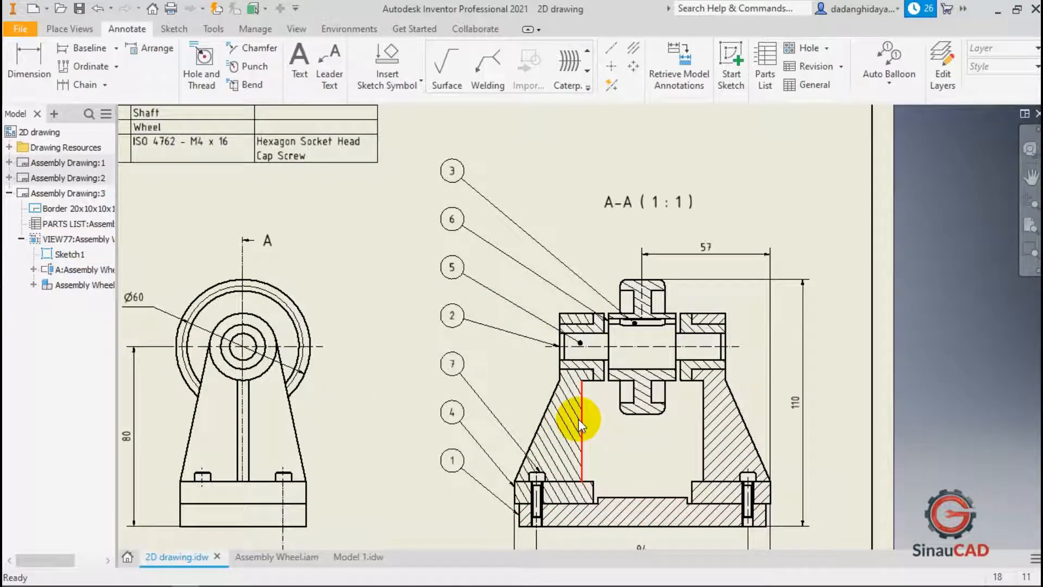
{"action": "scroll", "coordinate": [613, 370], "scroll_direction": "up", "scroll_amount": 3}
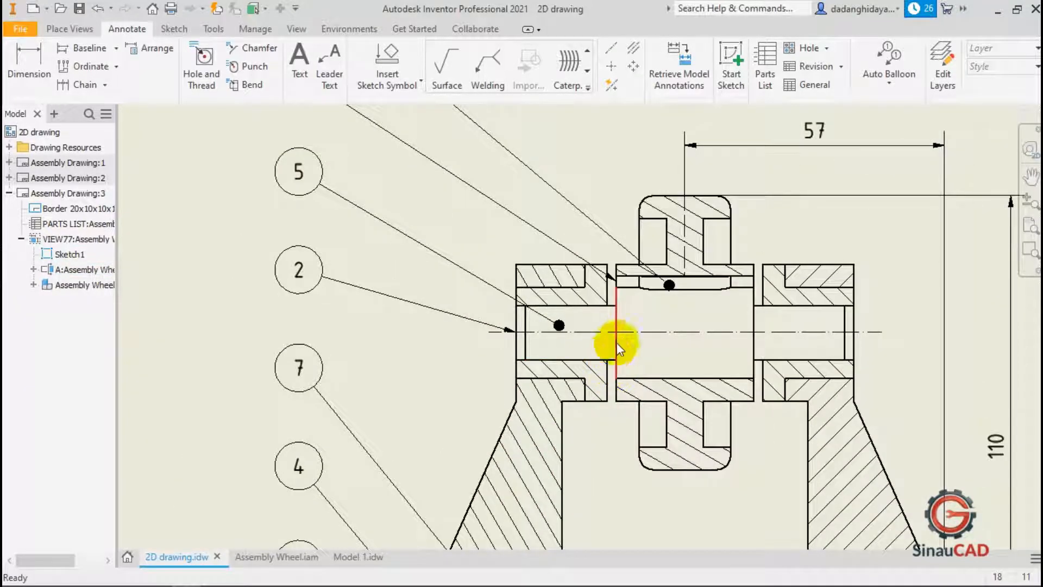
{"action": "scroll", "coordinate": [682, 244], "scroll_direction": "down", "scroll_amount": 5}
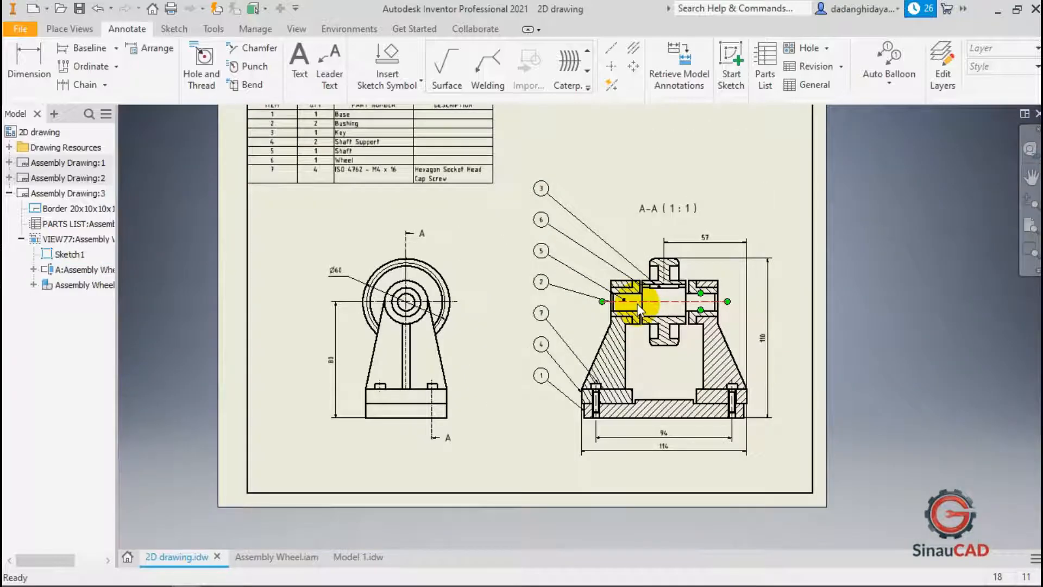
Add a new blank sheet to the drawing.
{"action": "left_click", "coordinate": [459, 253]}
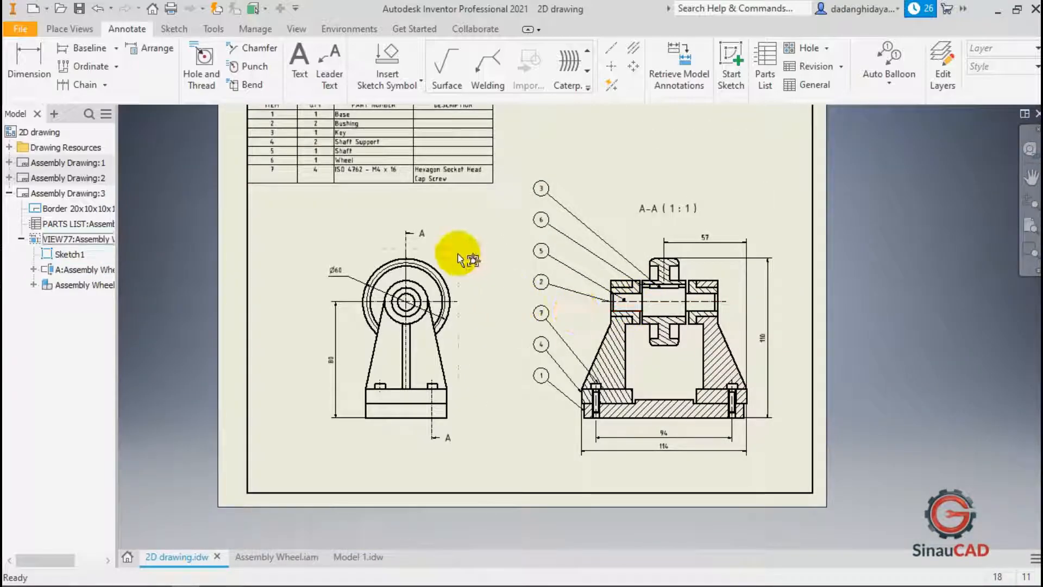
{"action": "left_click", "coordinate": [482, 213]}
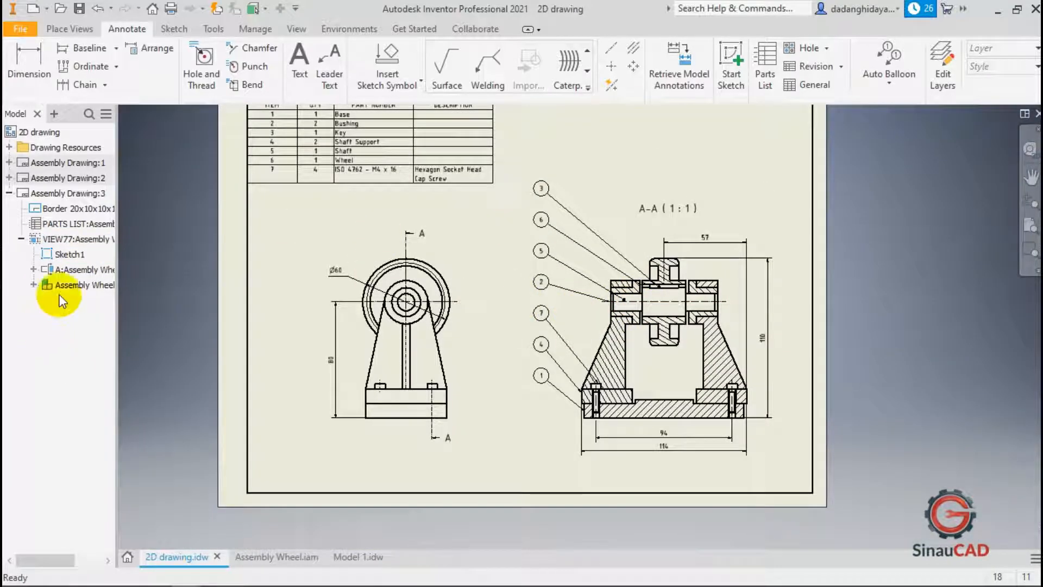
{"action": "left_click", "coordinate": [68, 29]}
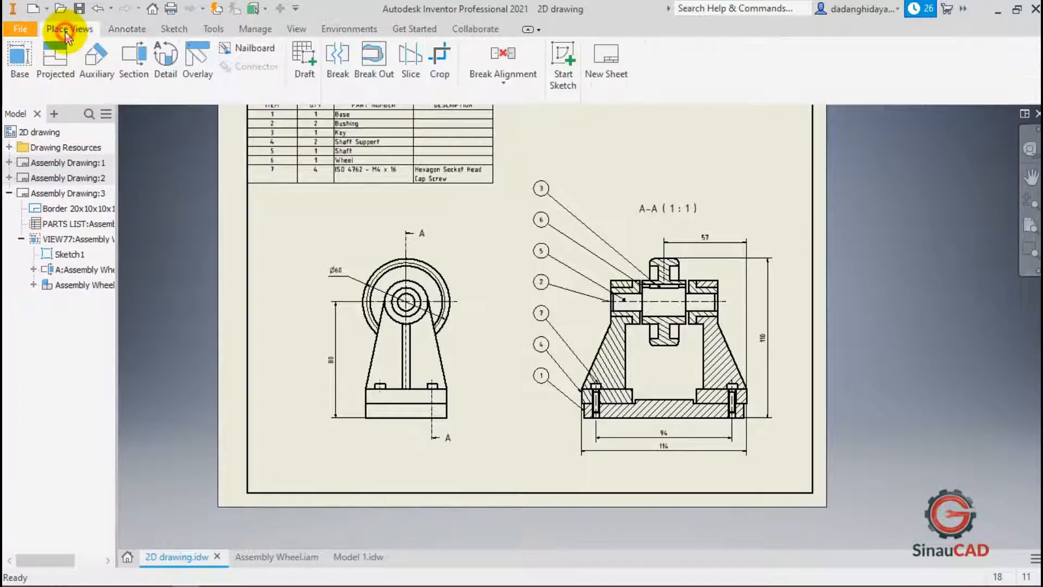
{"action": "left_click", "coordinate": [602, 62]}
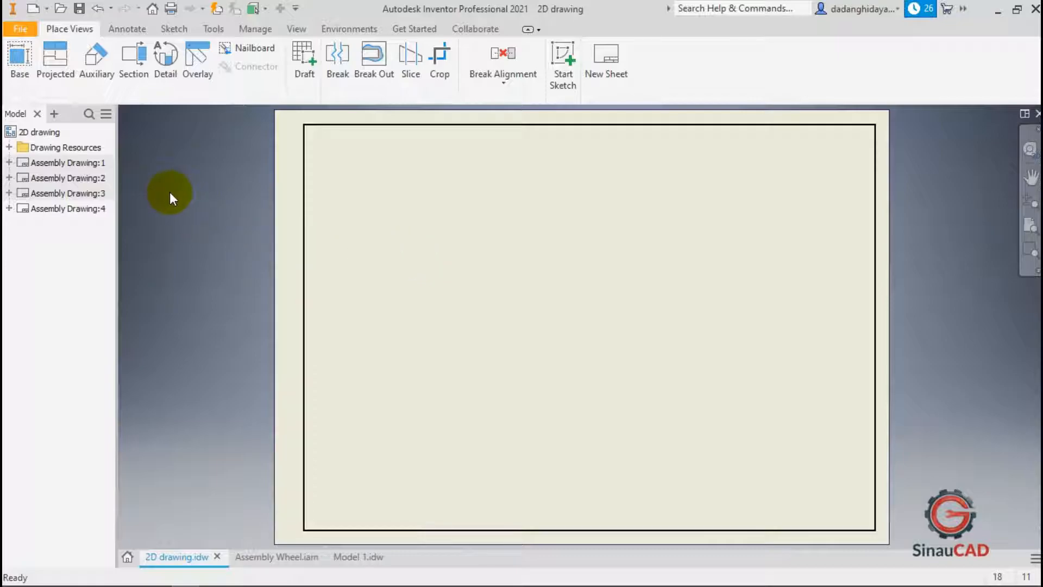
Open sheet Assembly Drawing:2 and examine the dimensioned views of the base, key, bushing, shaft, shaft support and wheel.
{"action": "double_click", "coordinate": [96, 177]}
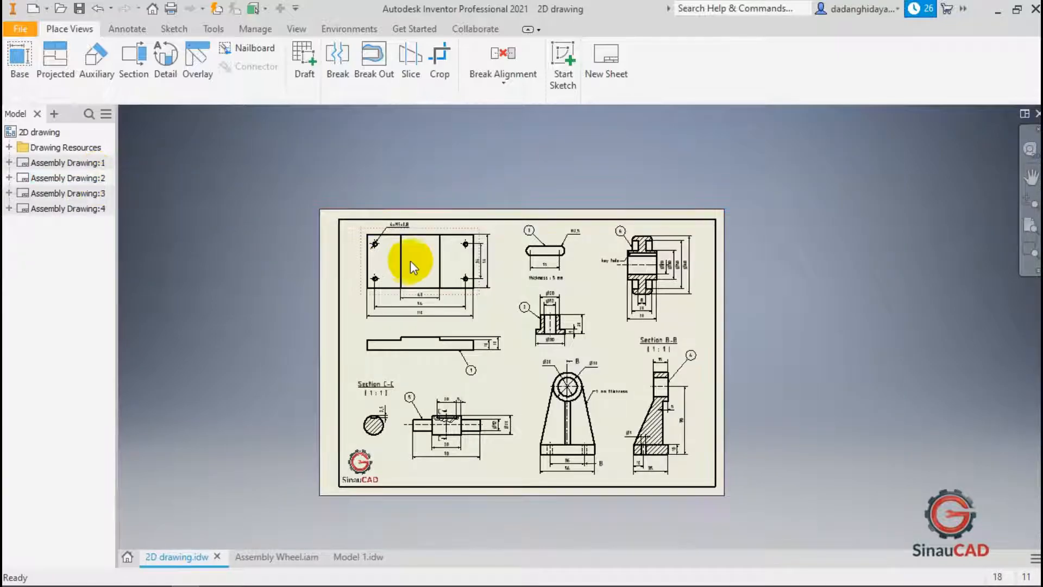
{"action": "scroll", "coordinate": [527, 348], "scroll_direction": "up", "scroll_amount": 5}
{"action": "scroll", "coordinate": [528, 251], "scroll_direction": "down", "scroll_amount": 4}
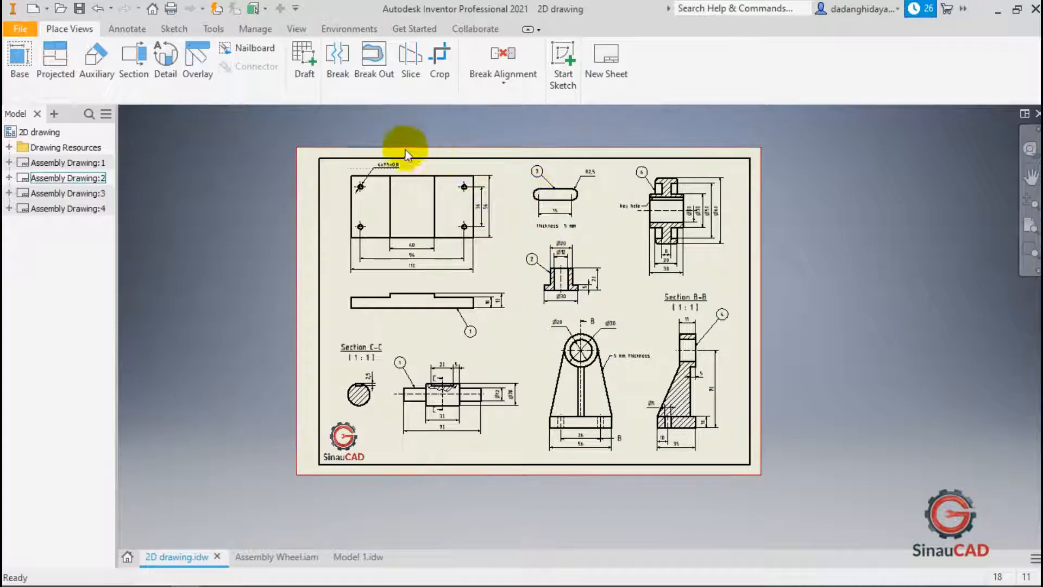
{"action": "scroll", "coordinate": [543, 200], "scroll_direction": "up", "scroll_amount": 3}
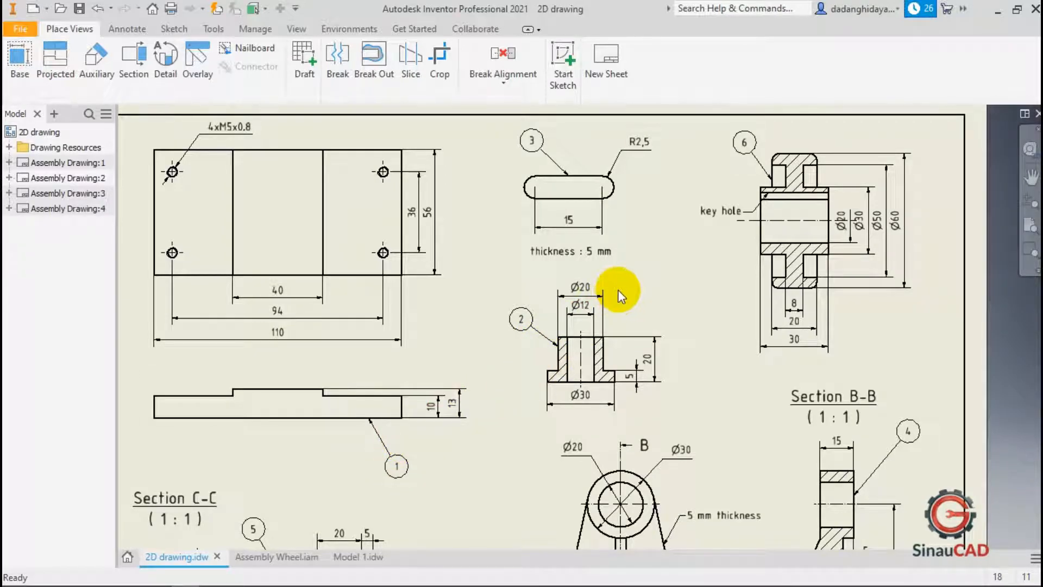
{"action": "scroll", "coordinate": [620, 295], "scroll_direction": "down", "scroll_amount": 2}
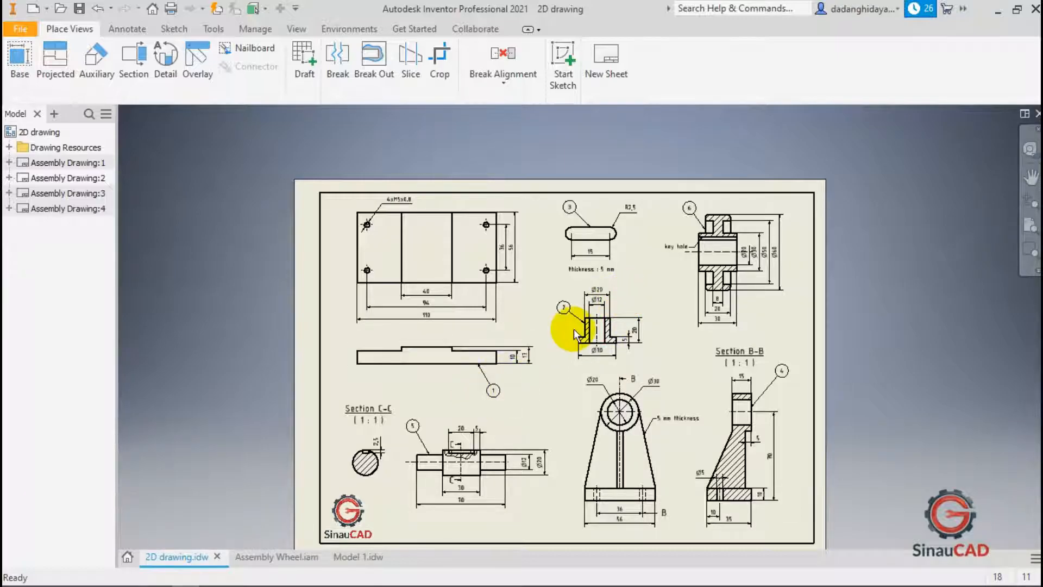
{"action": "scroll", "coordinate": [578, 322], "scroll_direction": "up", "scroll_amount": 5}
{"action": "scroll", "coordinate": [584, 299], "scroll_direction": "down", "scroll_amount": 6}
{"action": "scroll", "coordinate": [707, 361], "scroll_direction": "up", "scroll_amount": 3}
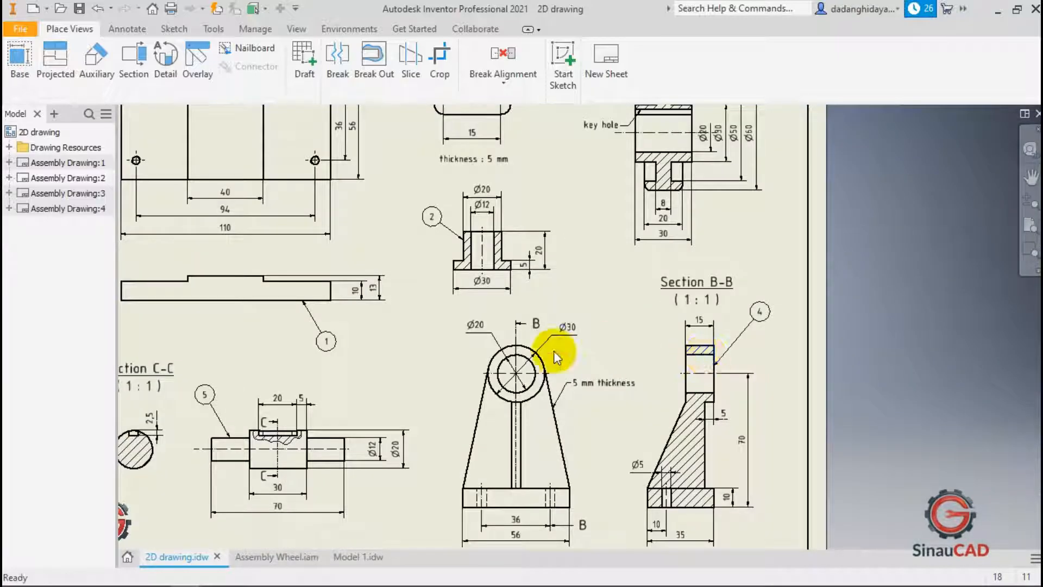
{"action": "scroll", "coordinate": [421, 350], "scroll_direction": "down", "scroll_amount": 3}
{"action": "scroll", "coordinate": [660, 214], "scroll_direction": "up", "scroll_amount": 4}
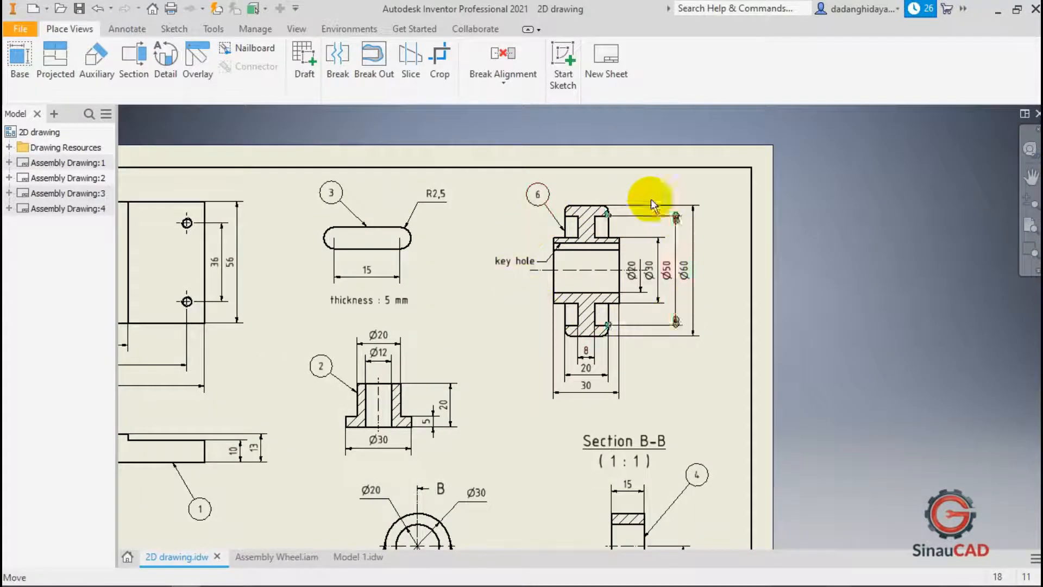
View the blank sheet Assembly Drawing:4, then return to Assembly Drawing:2 and examine the wheel's section view with its balloon.
{"action": "double_click", "coordinate": [47, 212]}
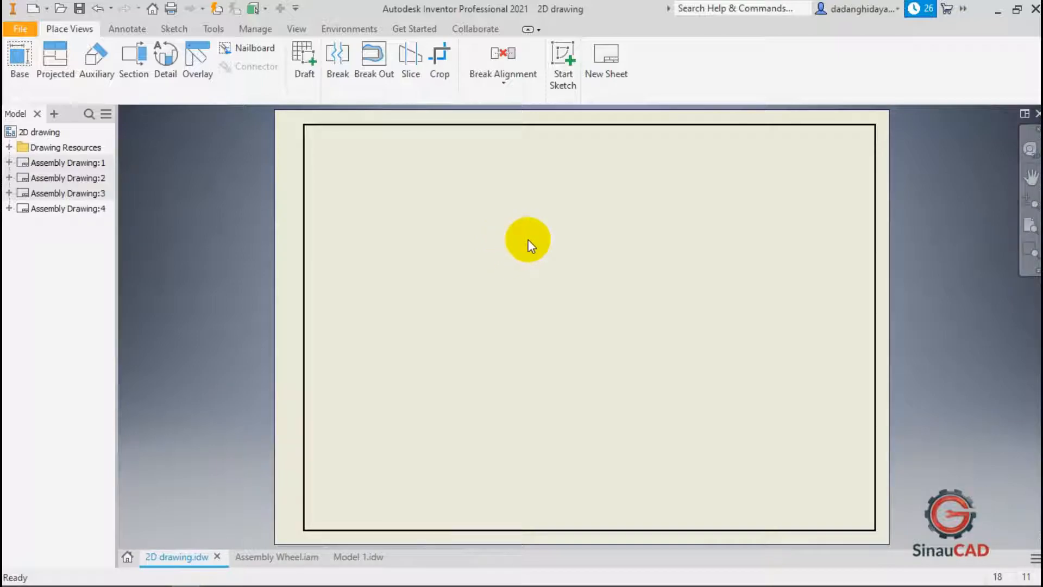
{"action": "double_click", "coordinate": [71, 182]}
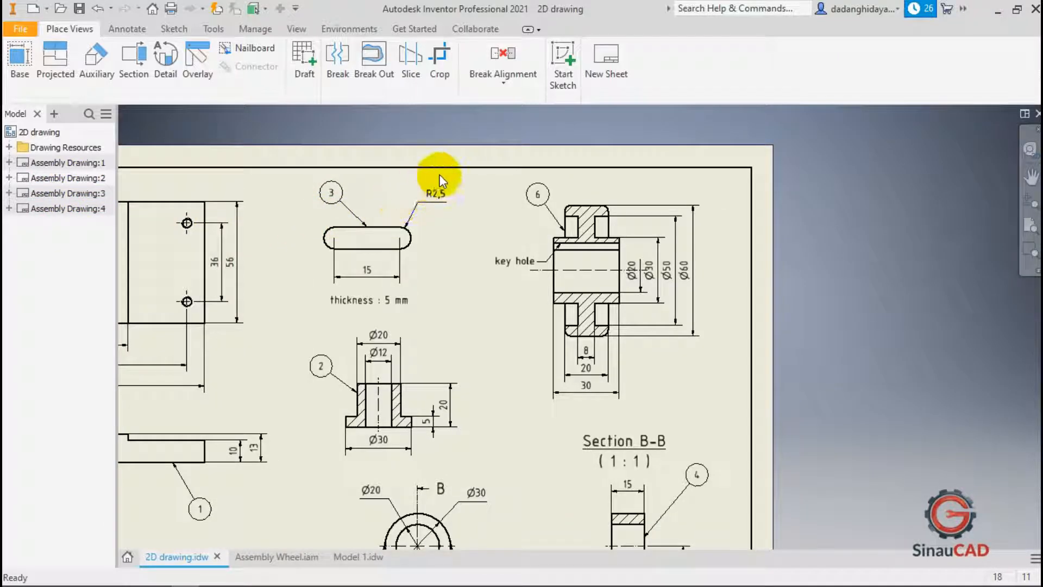
{"action": "scroll", "coordinate": [600, 194], "scroll_direction": "down", "scroll_amount": 3}
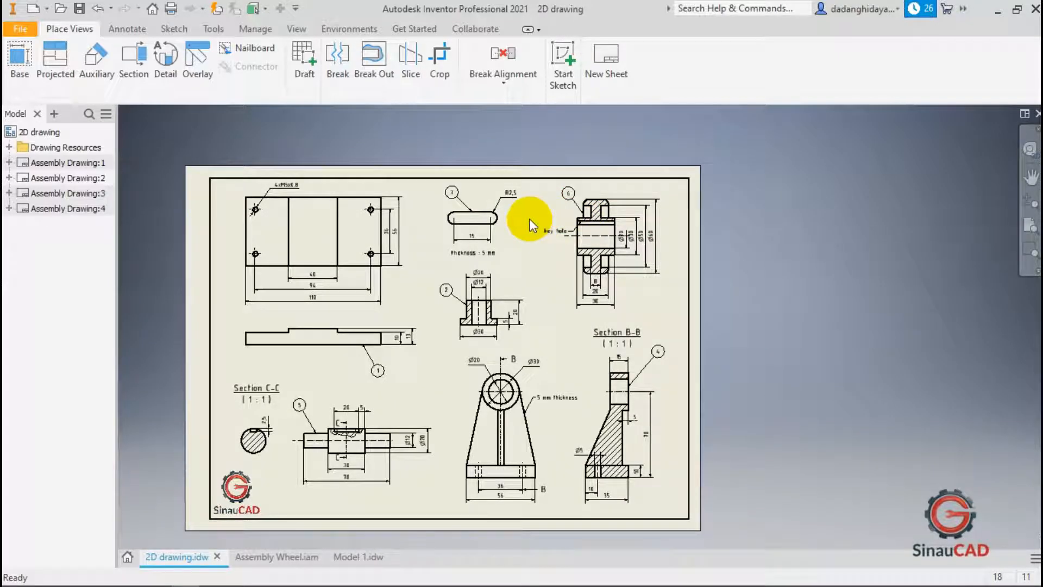
{"action": "scroll", "coordinate": [568, 194], "scroll_direction": "up", "scroll_amount": 5}
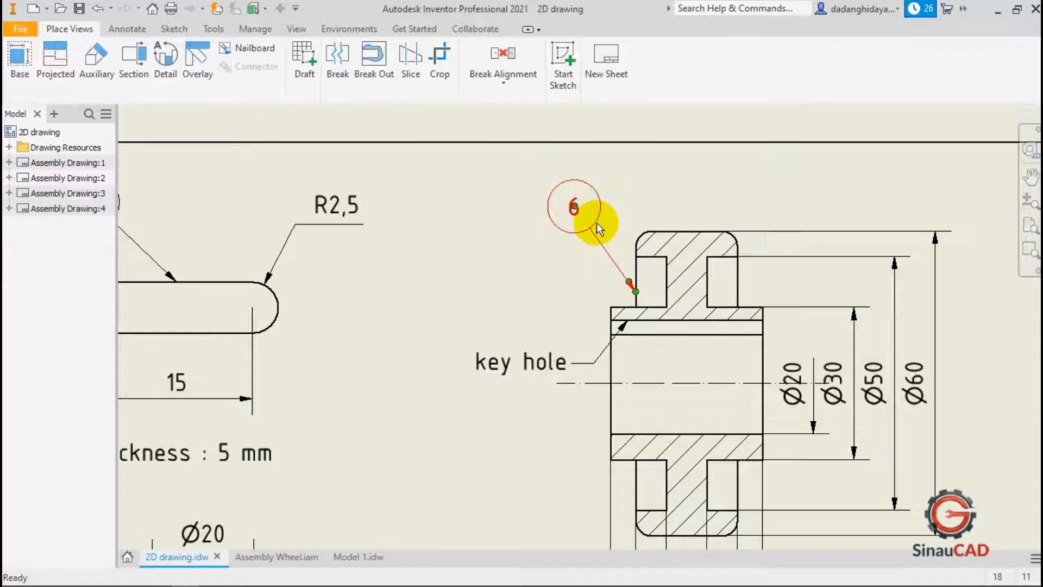
Examine the ballooned, dimensioned part views across the whole sheet Assembly Drawing:2, from the wheel section to the base and bushing.
{"action": "scroll", "coordinate": [677, 206], "scroll_direction": "down", "scroll_amount": 2}
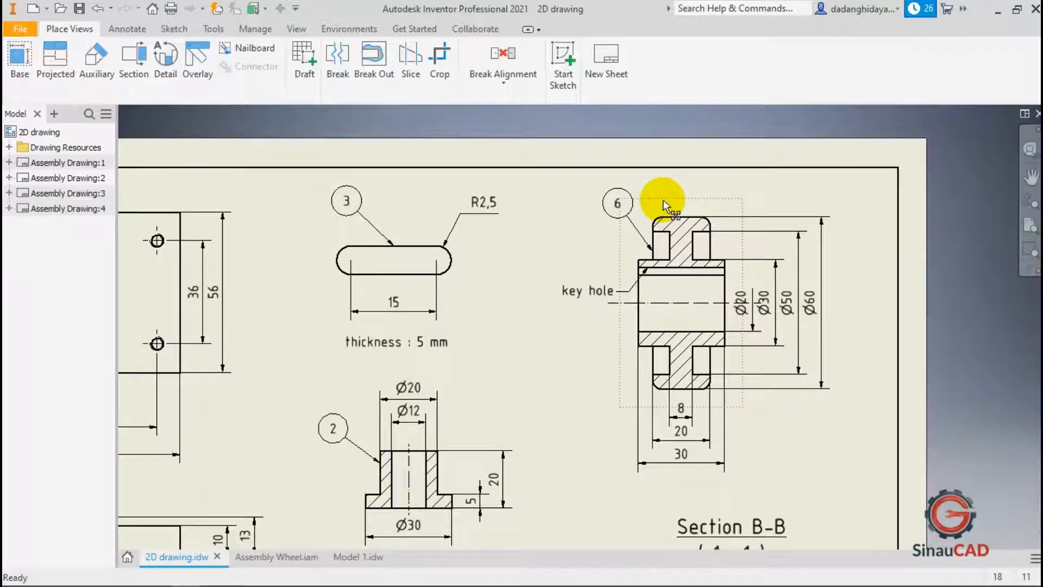
{"action": "scroll", "coordinate": [531, 204], "scroll_direction": "down", "scroll_amount": 2}
{"action": "scroll", "coordinate": [524, 201], "scroll_direction": "up", "scroll_amount": 4}
{"action": "scroll", "coordinate": [499, 202], "scroll_direction": "down", "scroll_amount": 4}
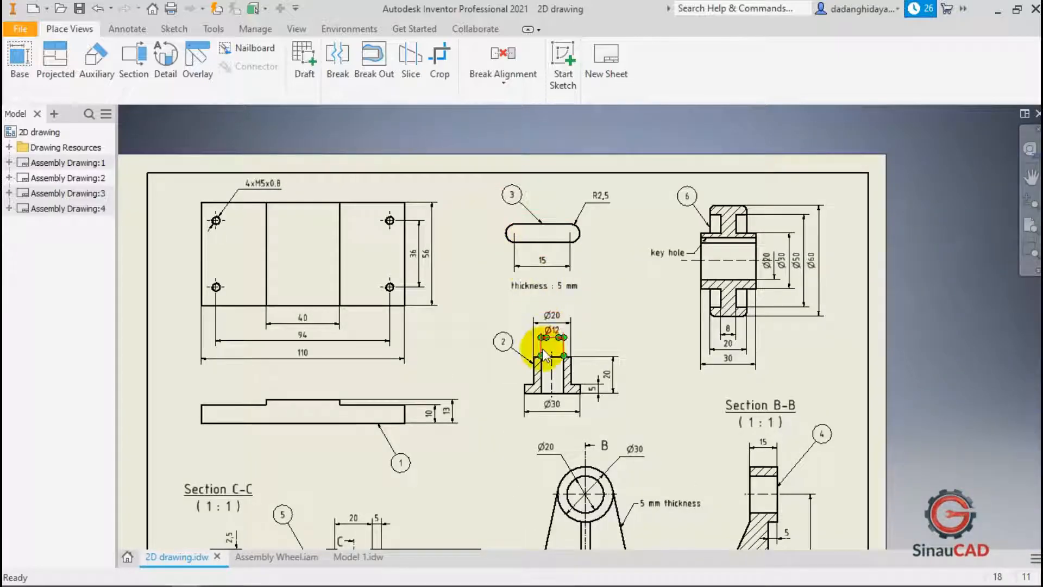
{"action": "scroll", "coordinate": [543, 345], "scroll_direction": "down", "scroll_amount": 2}
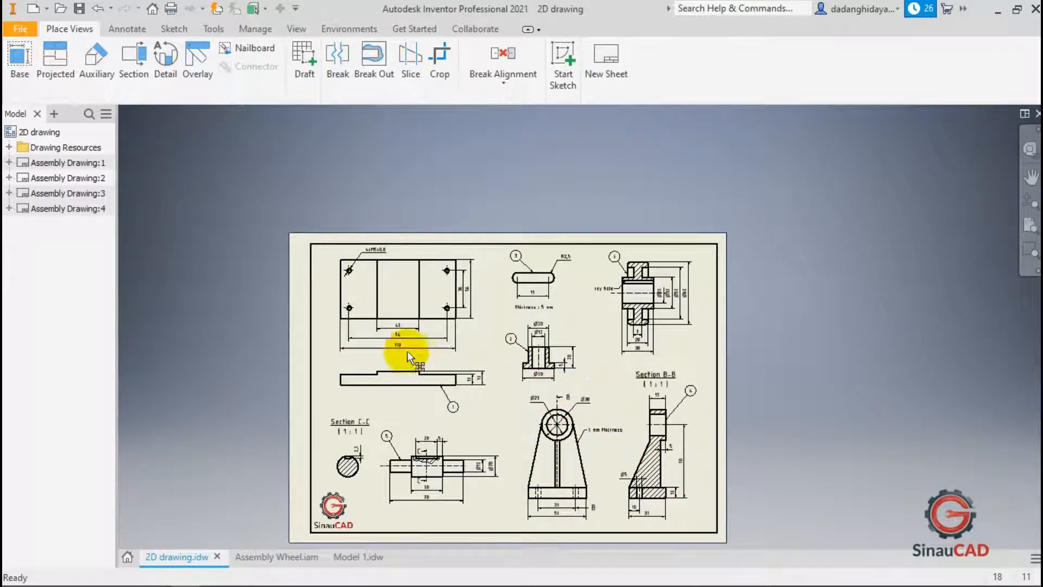
Open the blank sheet Assembly Drawing:4 and insert the ISO title block from the drawing resources.
{"action": "double_click", "coordinate": [83, 212]}
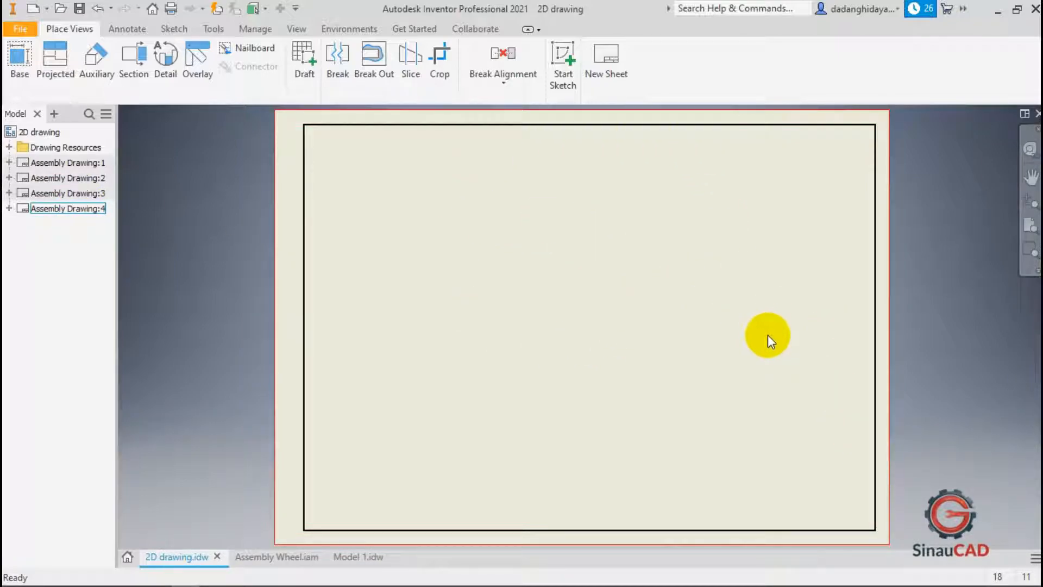
{"action": "left_click", "coordinate": [8, 147]}
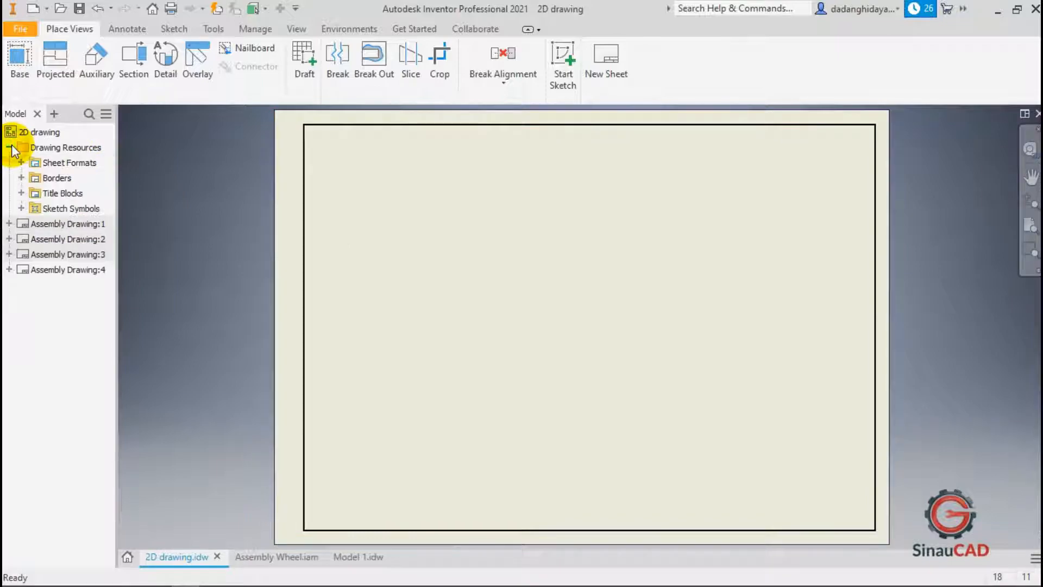
{"action": "left_click", "coordinate": [21, 178]}
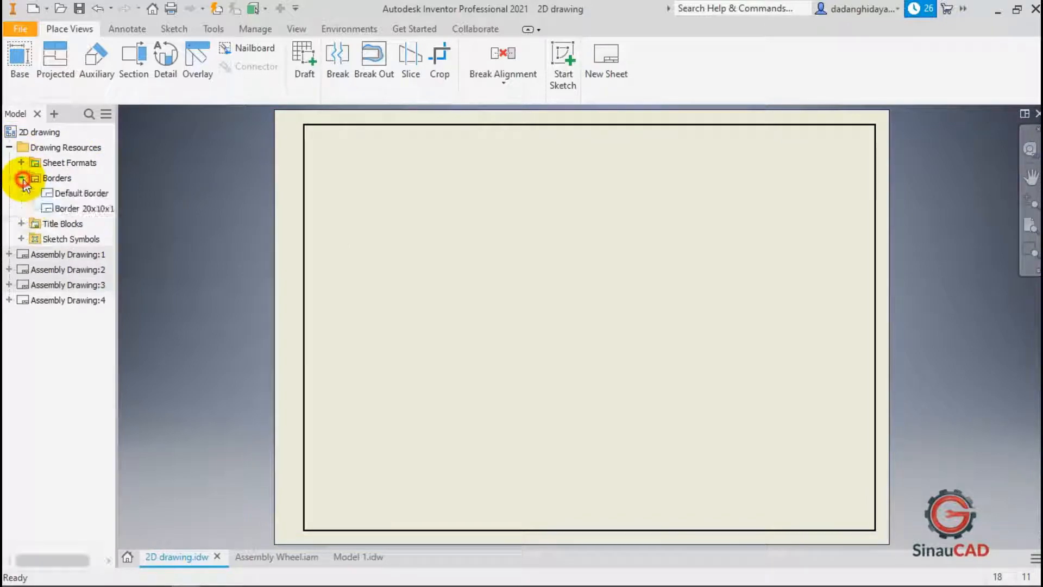
{"action": "left_click", "coordinate": [60, 194]}
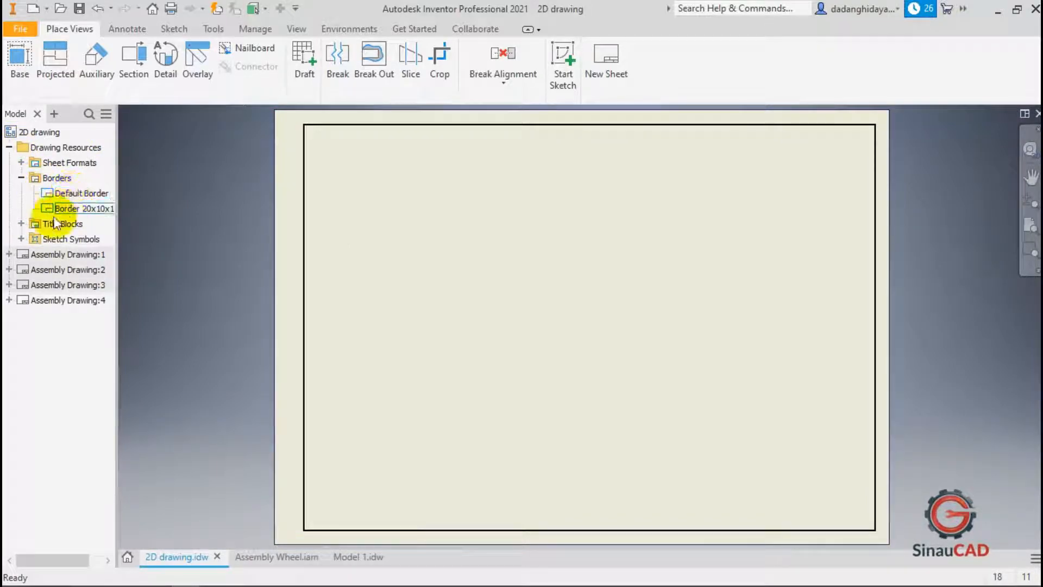
{"action": "double_click", "coordinate": [35, 224]}
{"action": "right_click", "coordinate": [57, 240]}
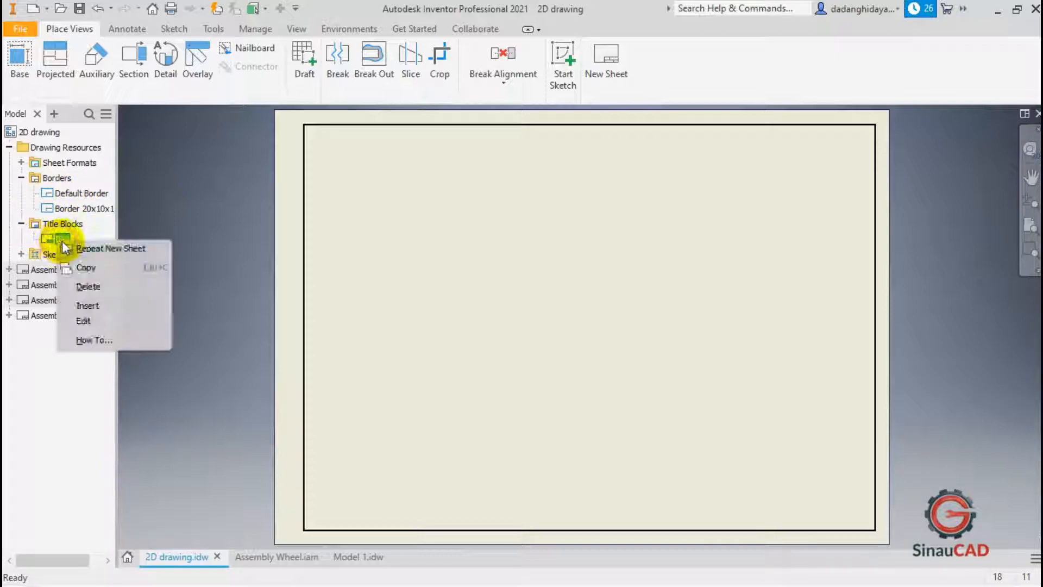
{"action": "left_click", "coordinate": [105, 306]}
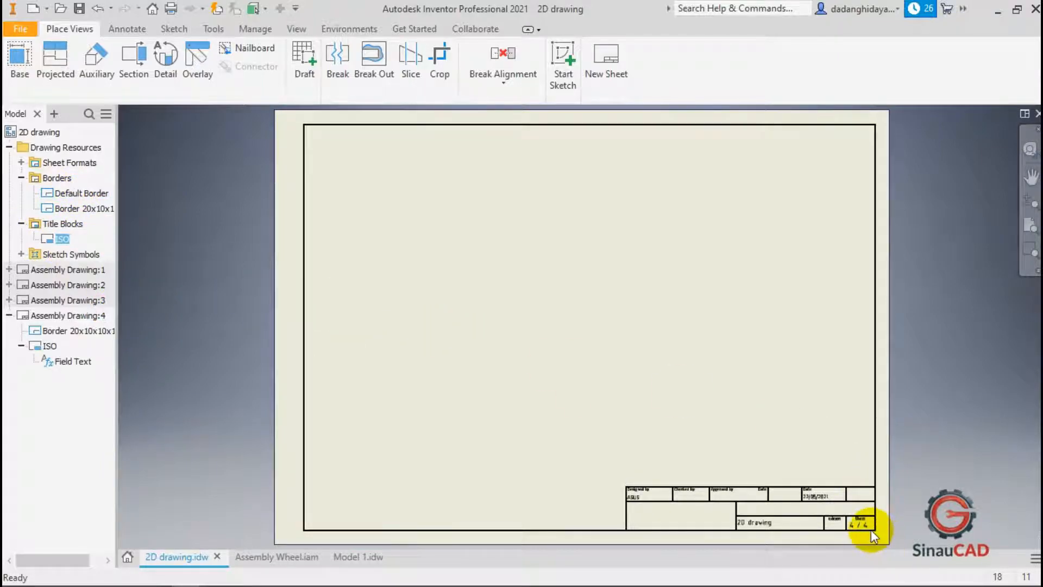
{"action": "scroll", "coordinate": [879, 532], "scroll_direction": "down", "scroll_amount": 5}
{"action": "scroll", "coordinate": [853, 444], "scroll_direction": "up", "scroll_amount": 3}
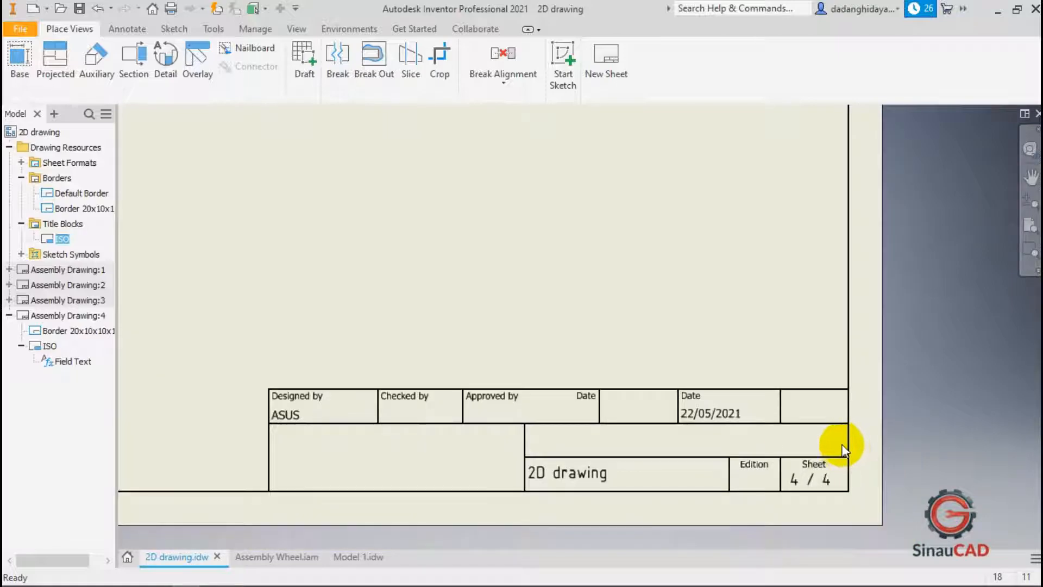
{"action": "scroll", "coordinate": [766, 466], "scroll_direction": "up", "scroll_amount": 2}
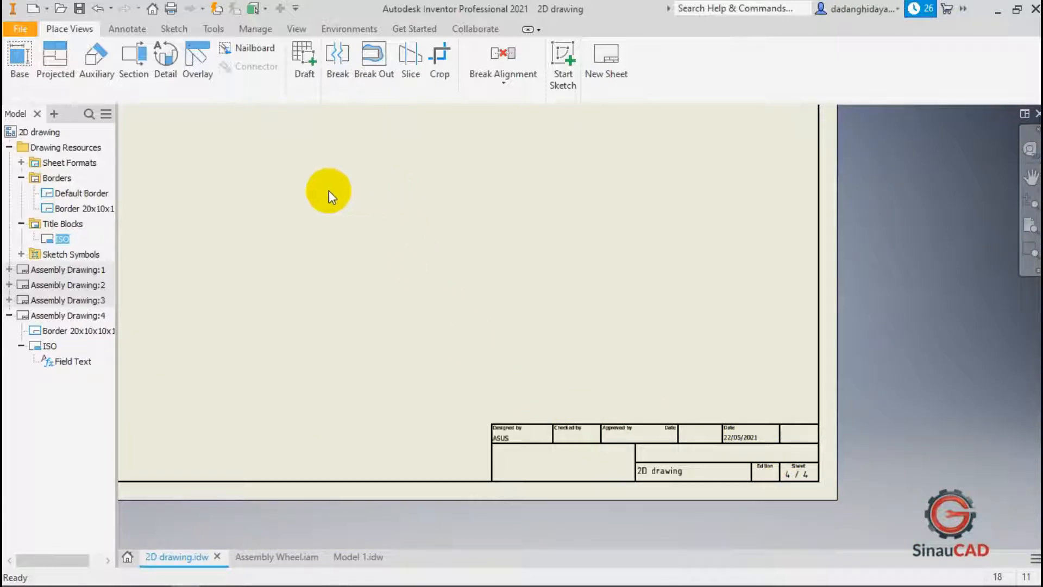
{"action": "scroll", "coordinate": [430, 319], "scroll_direction": "up", "scroll_amount": 2}
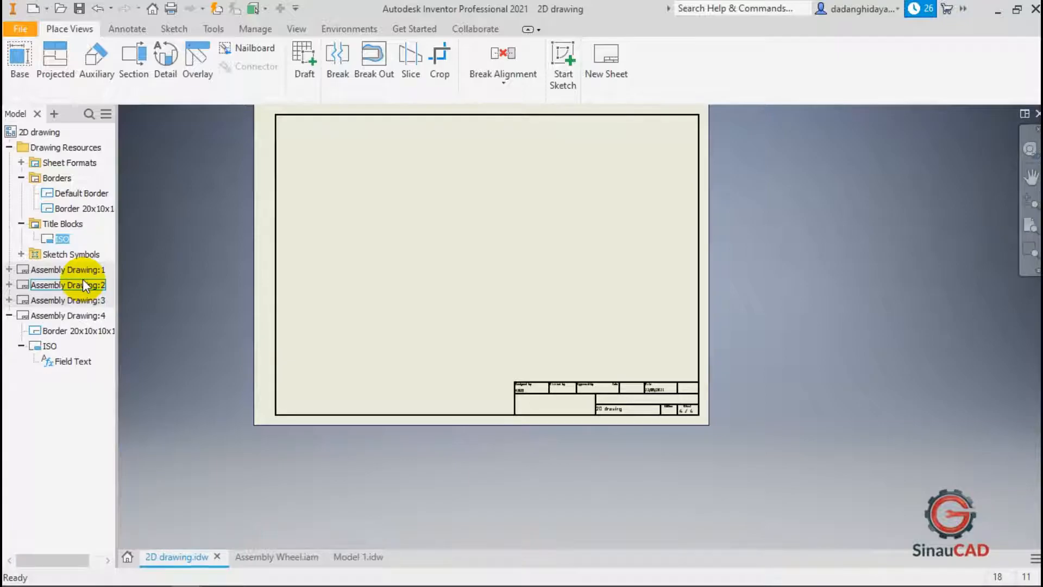
Open sheet Assembly Drawing:3 and examine its parts list, the ballooned section A-A and the side view of the wheel assembly.
{"action": "double_click", "coordinate": [81, 300]}
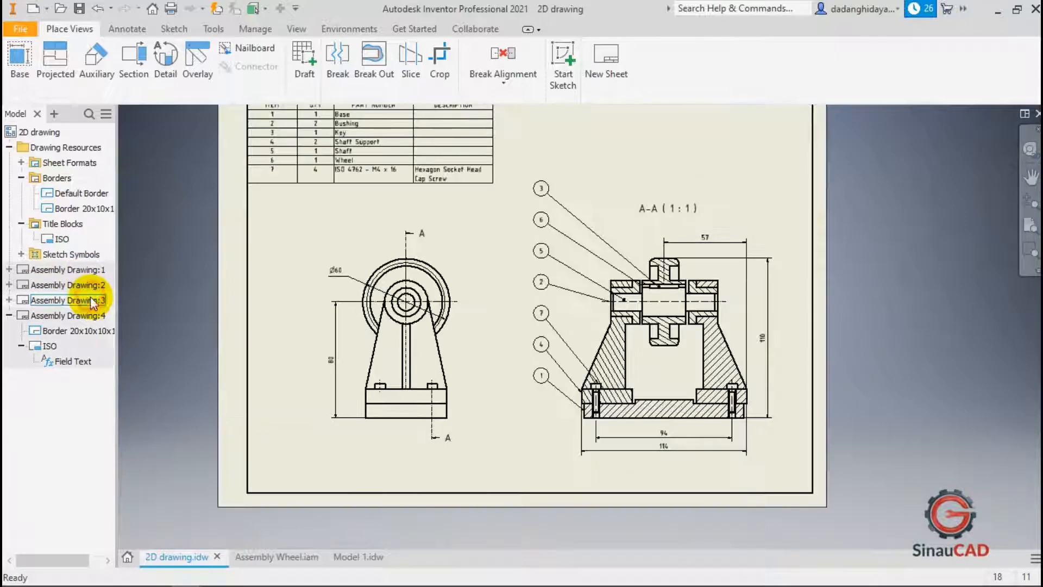
{"action": "scroll", "coordinate": [683, 364], "scroll_direction": "down", "scroll_amount": 3}
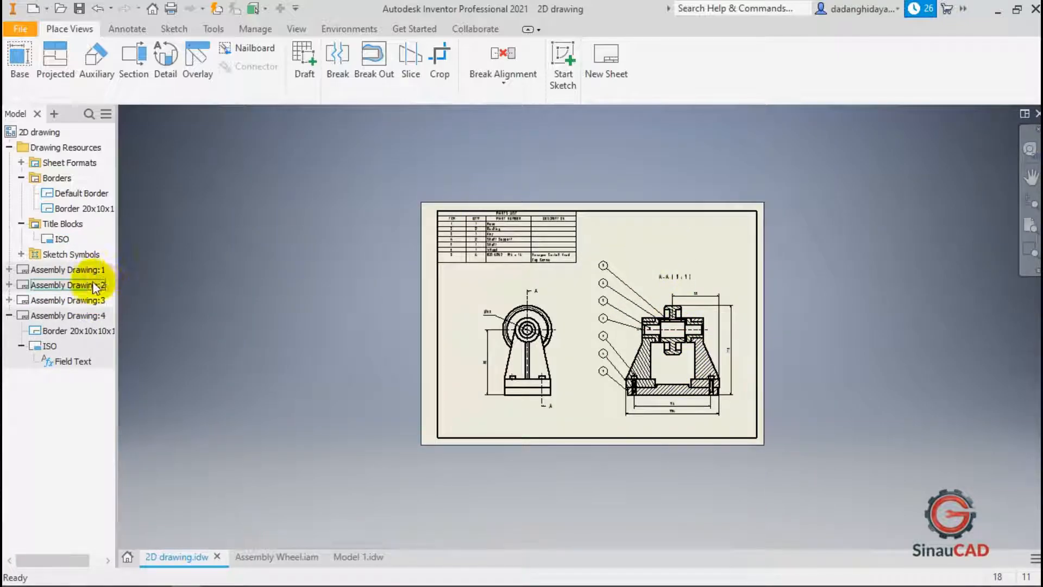
{"action": "scroll", "coordinate": [675, 261], "scroll_direction": "up", "scroll_amount": 3}
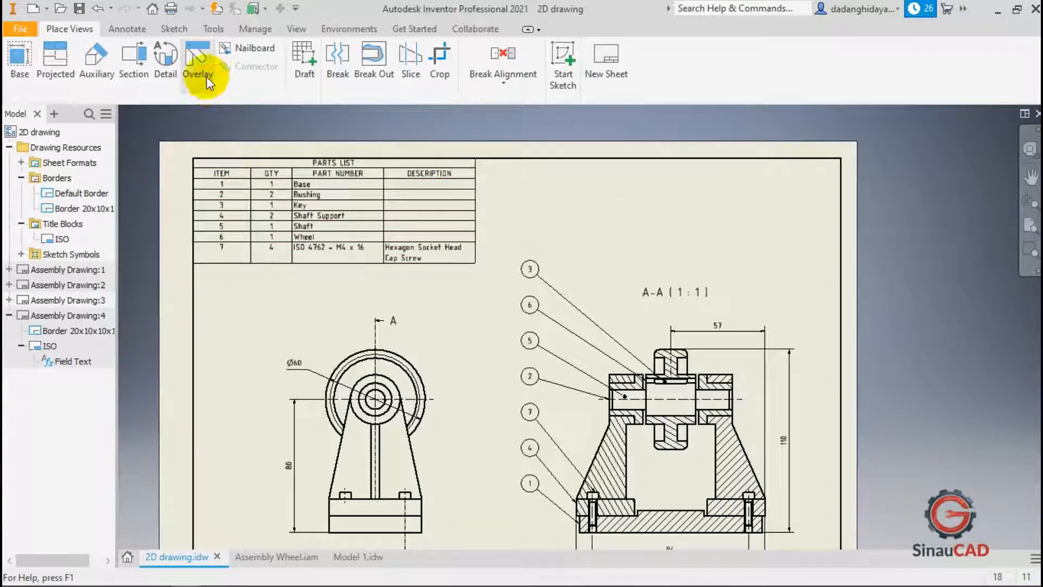
{"action": "left_click", "coordinate": [127, 29]}
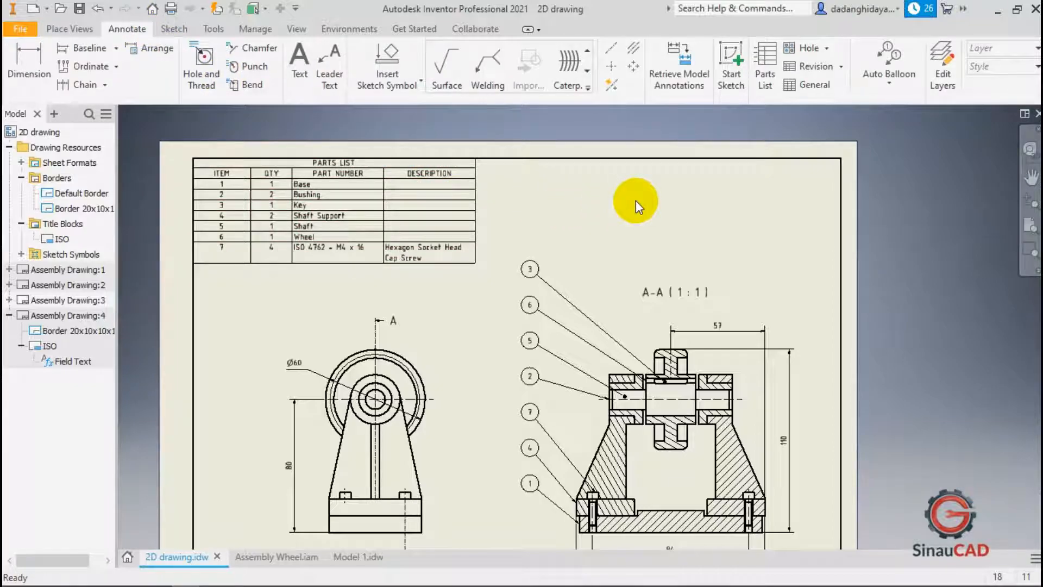
{"action": "scroll", "coordinate": [635, 201], "scroll_direction": "down", "scroll_amount": 3}
{"action": "scroll", "coordinate": [625, 202], "scroll_direction": "up", "scroll_amount": 3}
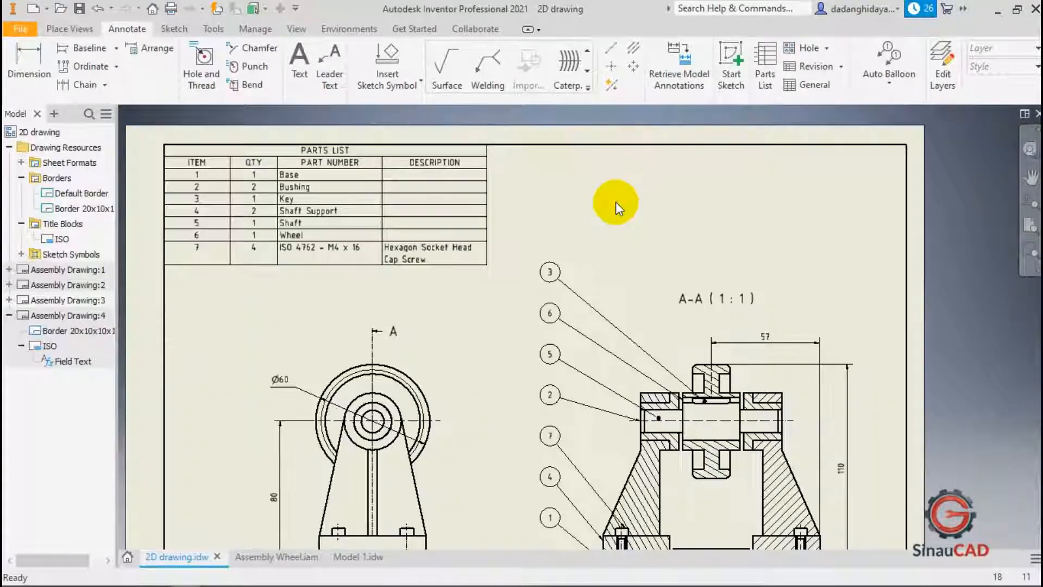
{"action": "left_click", "coordinate": [1031, 177]}
{"action": "mouse_move", "coordinate": [606, 248]}
{"action": "left_mouse_down"}
{"action": "mouse_move", "coordinate": [640, 226]}
{"action": "mouse_move", "coordinate": [640, 211]}
{"action": "left_mouse_up"}
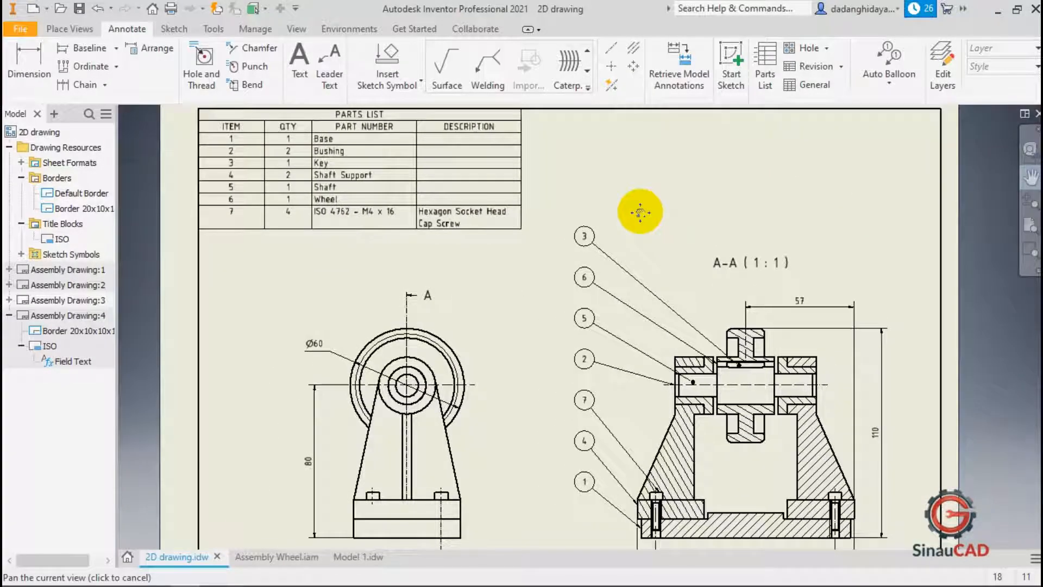
{"action": "right_click", "coordinate": [641, 210]}
{"action": "left_click", "coordinate": [700, 208]}
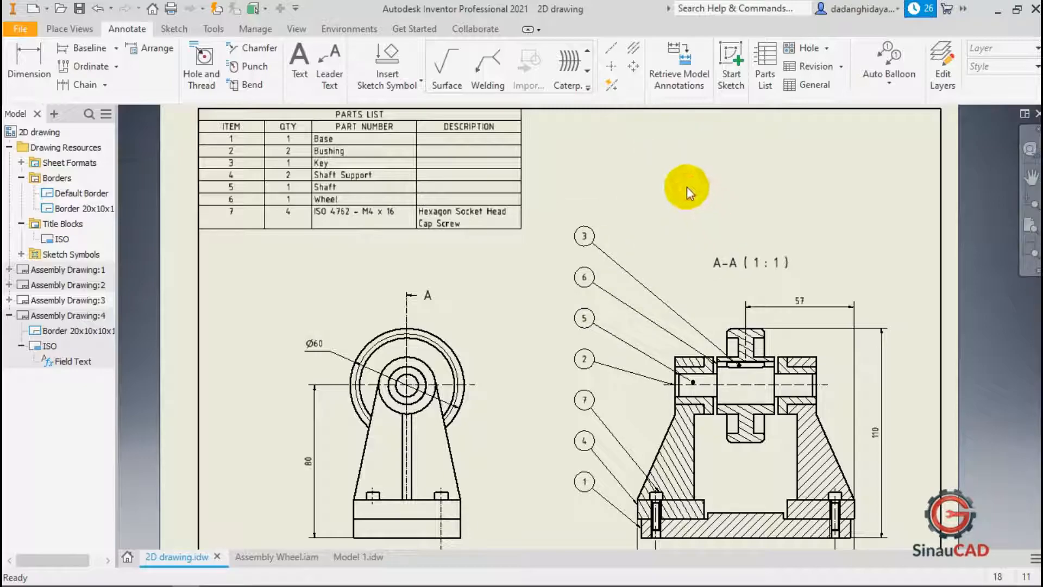